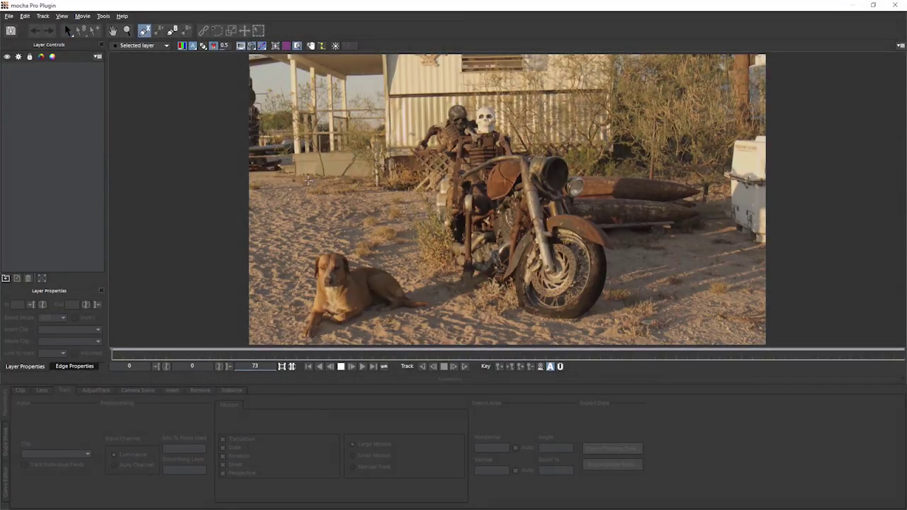
Draw a closed four-point X-spline shape over the sand and low wall behind the dog
click(311, 183)
click(392, 134)
click(441, 205)
click(367, 228)
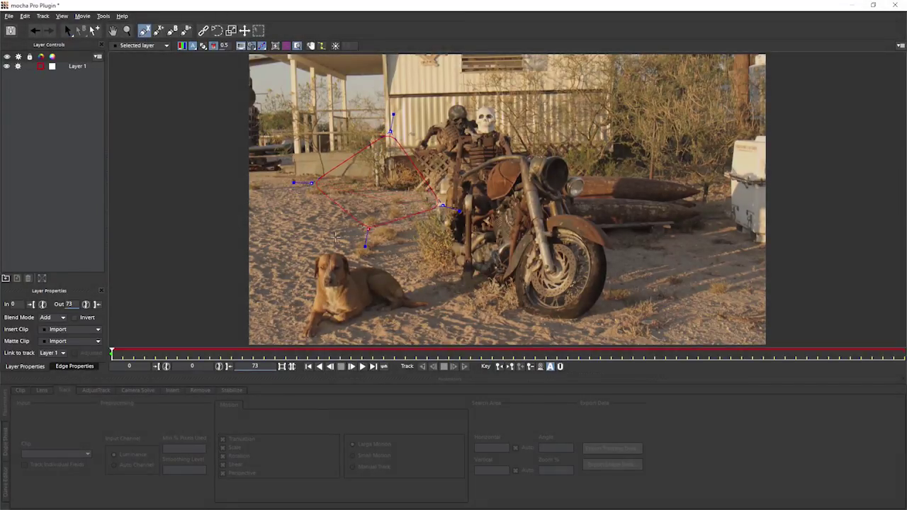
right_click(342, 233)
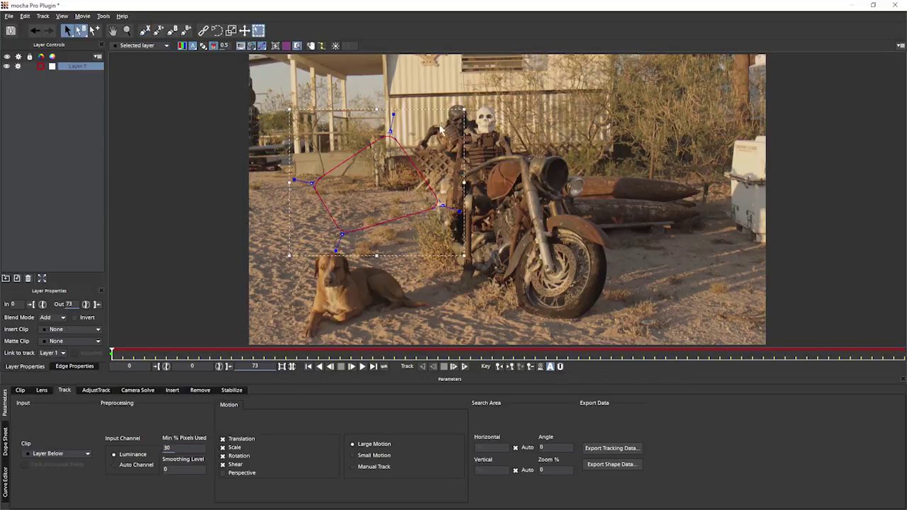
Move the X-spline's top, right and bottom points inward so the outline forms a smaller, flatter shape on the sand
key(z)
drag(387, 235, 442, 226)
key(x)
key(s)
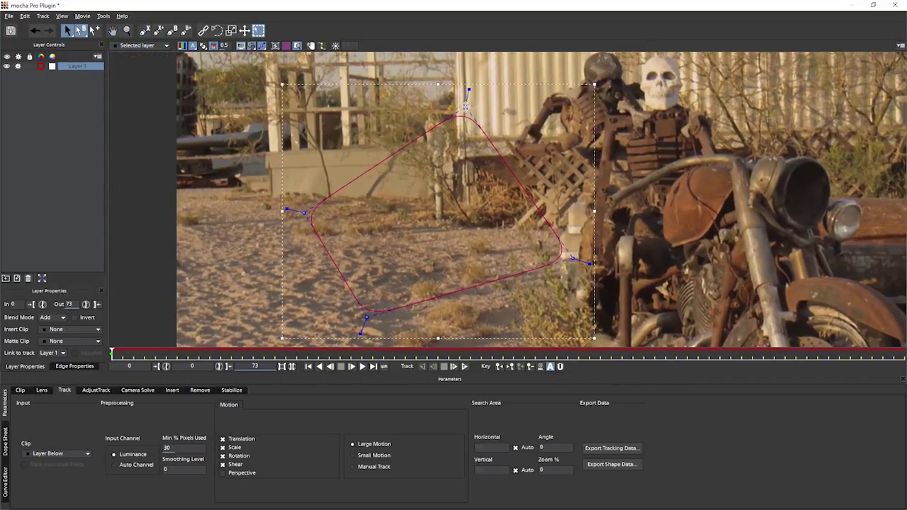
drag(466, 107, 407, 172)
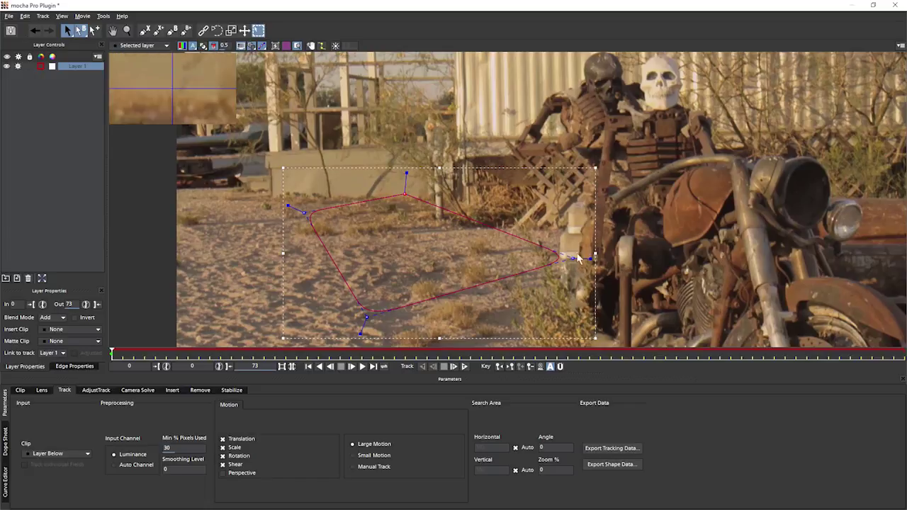
drag(578, 259, 459, 253)
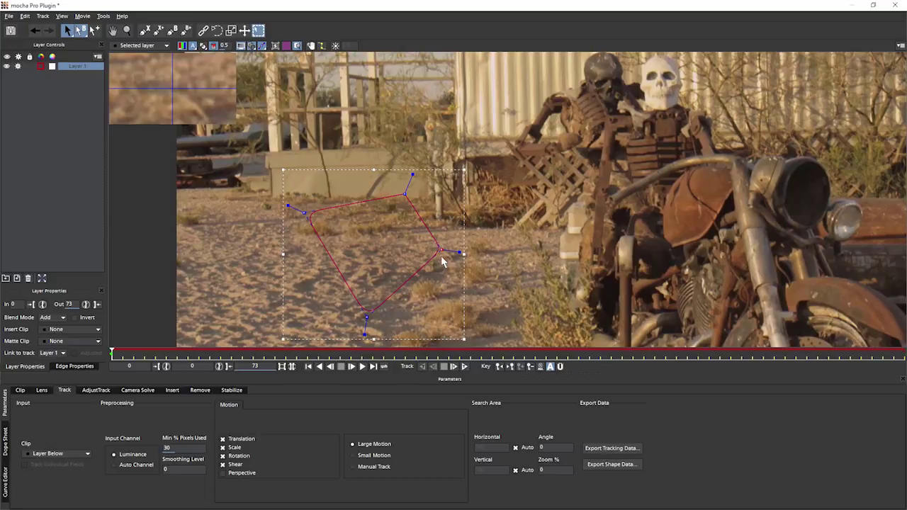
drag(441, 249, 447, 230)
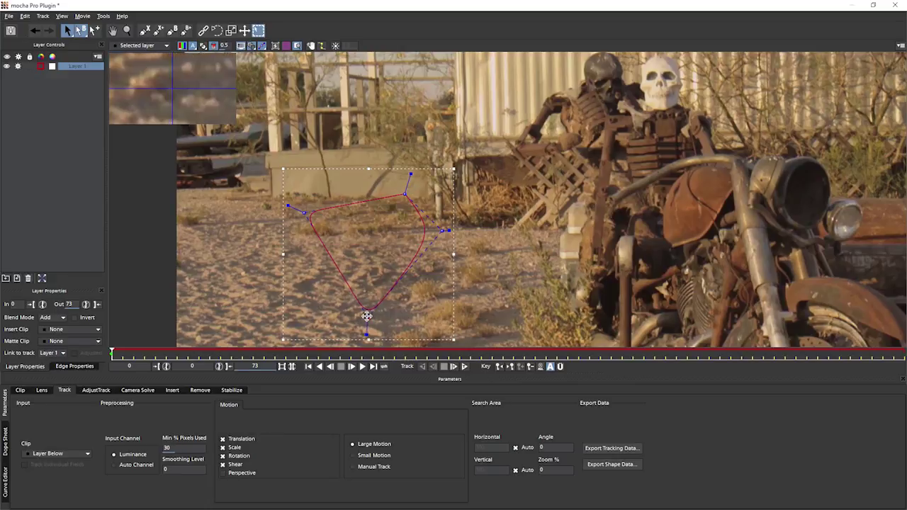
drag(366, 314, 348, 282)
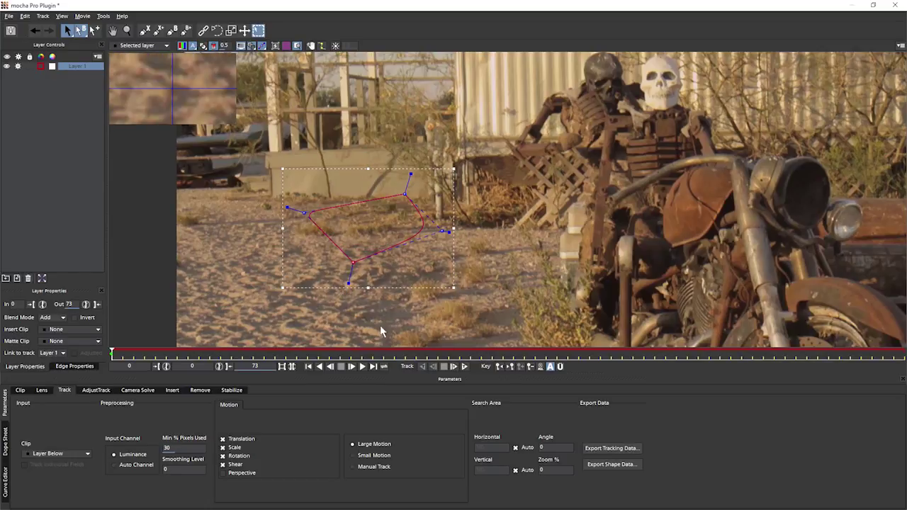
Turn off the transform bounding box and adjust the X-spline's handles so all four corners are sharp
click(258, 30)
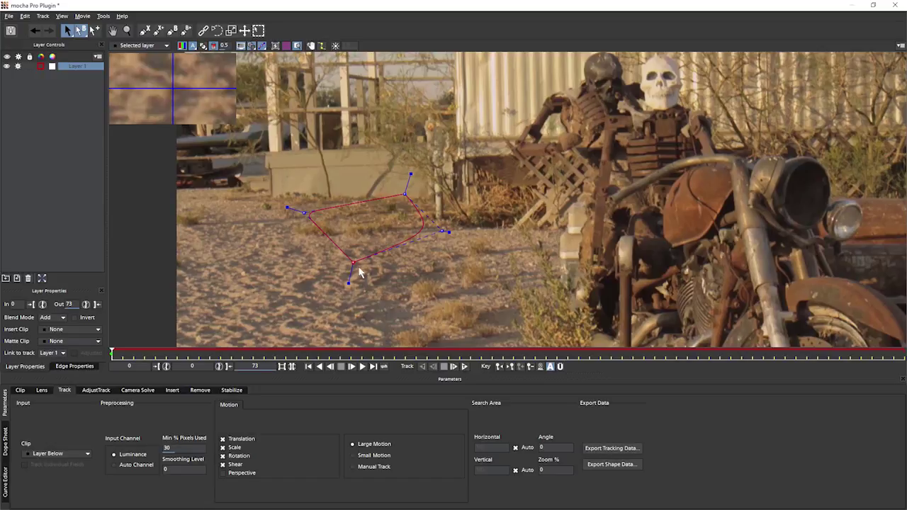
drag(411, 174, 407, 193)
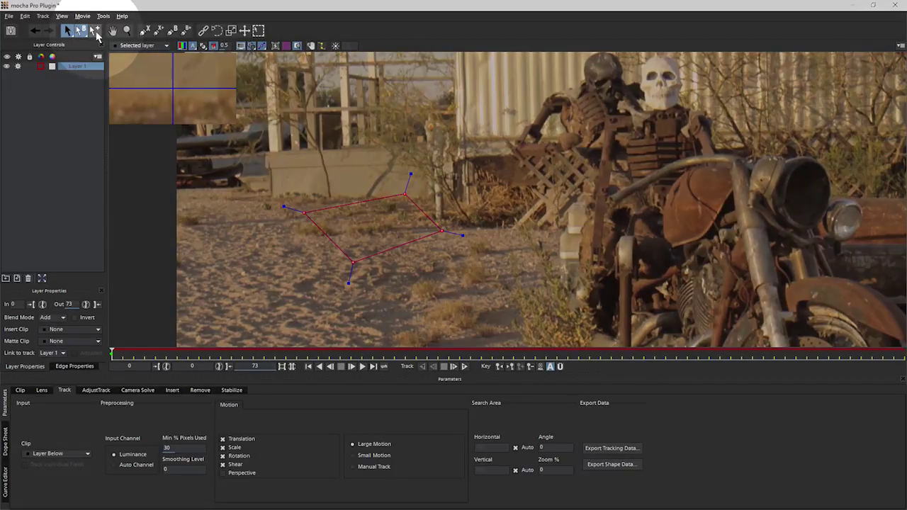
Insert three new points on the X-spline's upper, lower-left and lower-right edges, pulling each outward
click(96, 32)
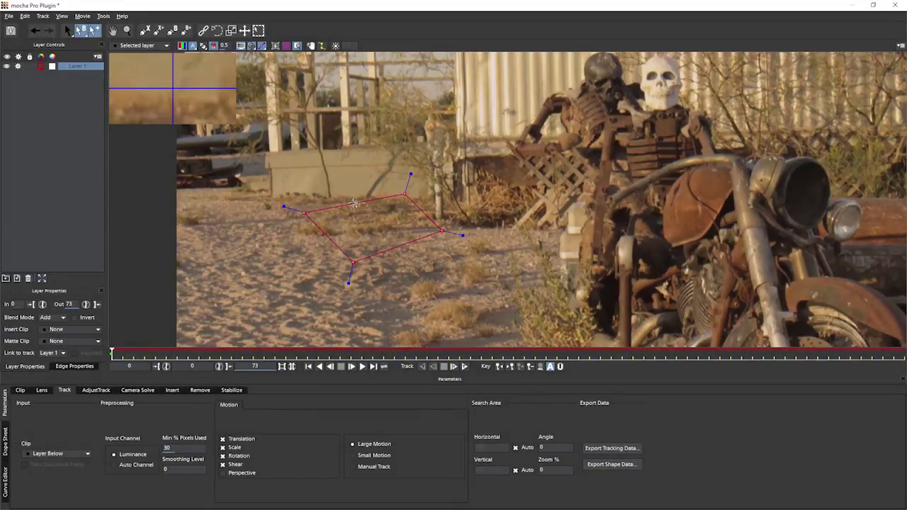
drag(355, 204, 346, 169)
drag(326, 237, 314, 242)
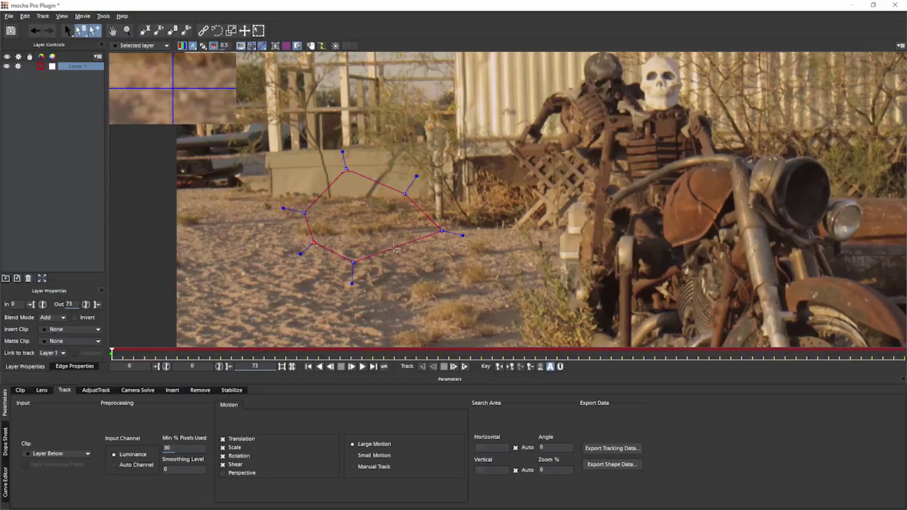
drag(401, 245, 409, 266)
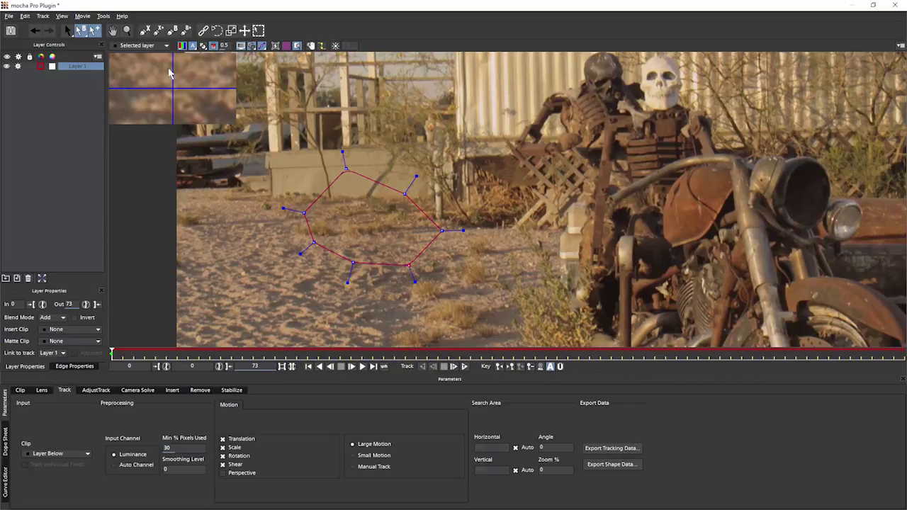
Return to the Pick tool, reposition the X-spline's two upper points and marquee-select them
click(68, 29)
mouse_move(404, 194)
mouse_down()
mouse_move(411, 206)
mouse_move(401, 177)
mouse_up()
drag(344, 169, 338, 187)
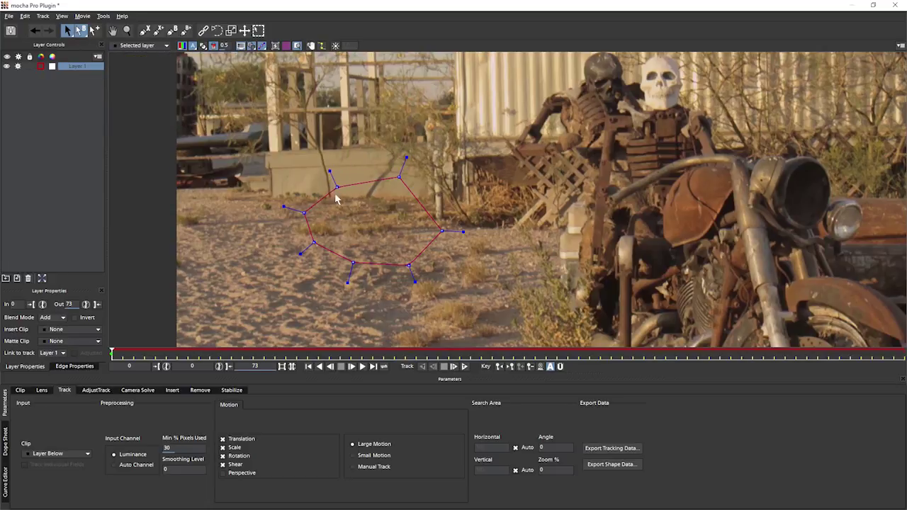
drag(303, 110, 425, 211)
click(415, 263)
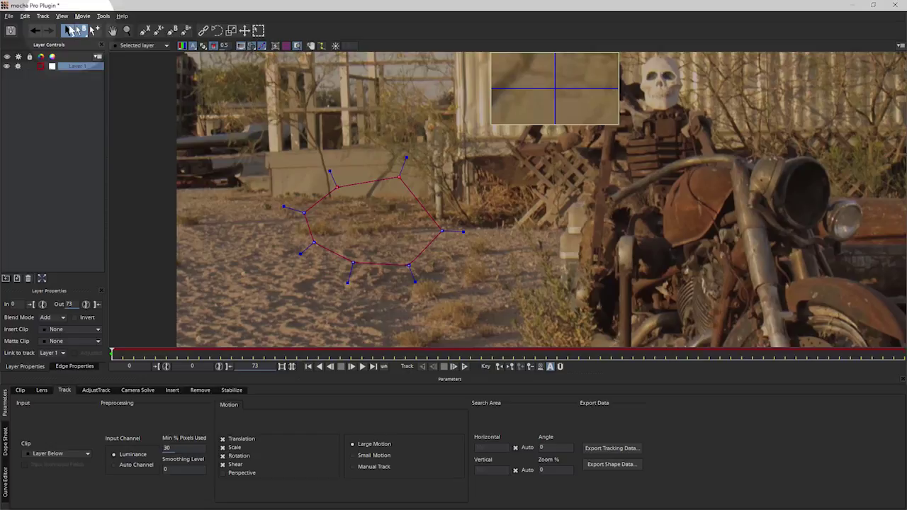
click(124, 114)
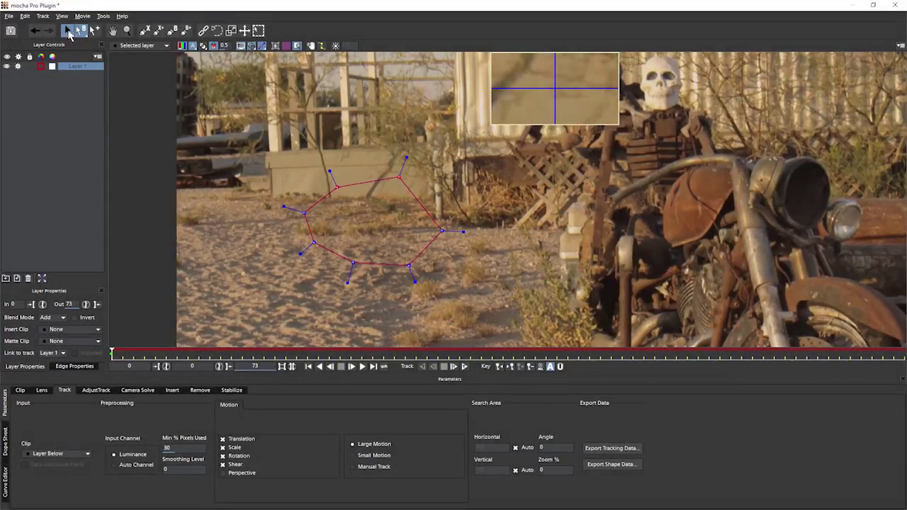
Switch the Pick tool to Lasso Selection and lasso different groups of the X-spline's points
click(68, 33)
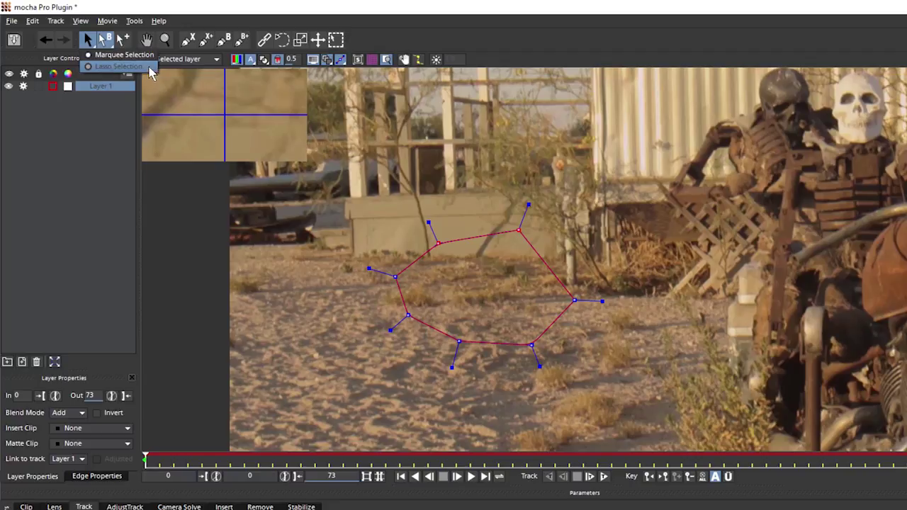
click(149, 68)
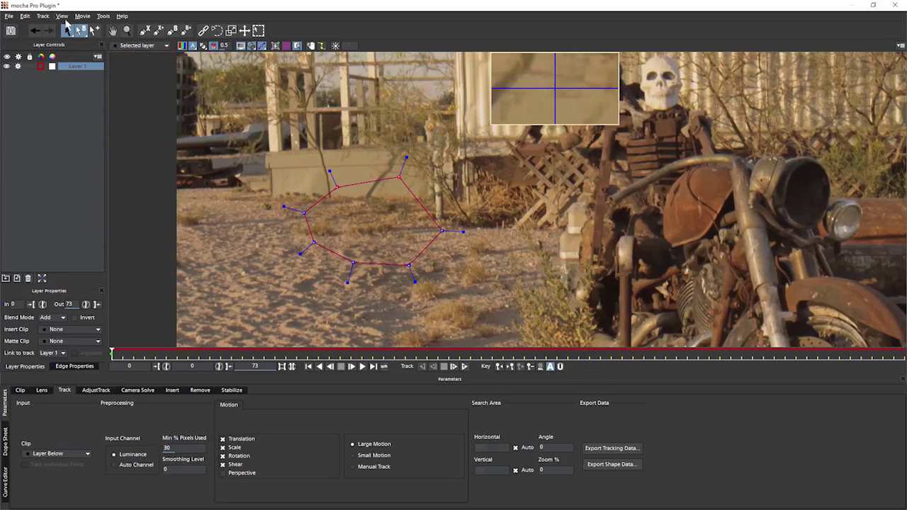
mouse_move(369, 115)
mouse_down()
mouse_move(337, 117)
mouse_move(310, 168)
mouse_move(379, 135)
mouse_move(379, 149)
mouse_move(431, 114)
mouse_move(458, 181)
mouse_move(408, 213)
mouse_move(425, 279)
mouse_up()
mouse_move(365, 131)
mouse_down()
mouse_move(297, 191)
mouse_move(338, 210)
mouse_move(284, 231)
mouse_move(282, 273)
mouse_move(364, 229)
mouse_move(376, 267)
mouse_move(416, 285)
mouse_move(416, 227)
mouse_move(450, 177)
mouse_move(402, 131)
mouse_move(382, 190)
mouse_move(355, 211)
mouse_up()
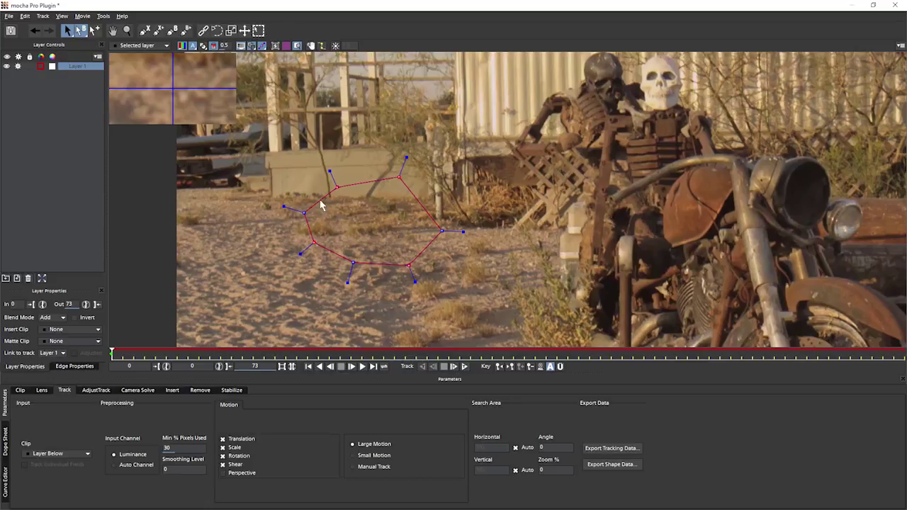
mouse_move(335, 136)
mouse_down()
mouse_move(373, 170)
mouse_move(298, 237)
mouse_move(376, 285)
mouse_move(263, 255)
mouse_move(321, 231)
mouse_up()
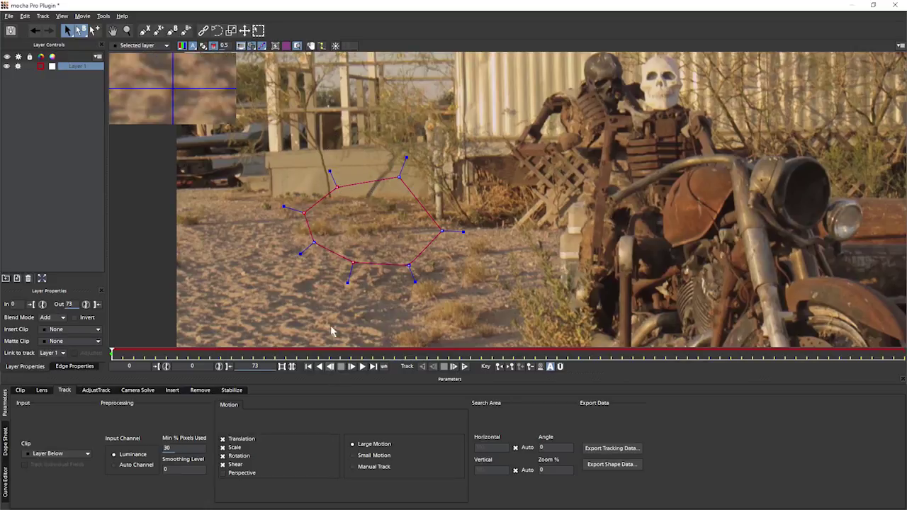
mouse_move(387, 150)
mouse_down()
mouse_move(457, 149)
mouse_move(403, 236)
mouse_move(449, 256)
mouse_move(475, 224)
mouse_up()
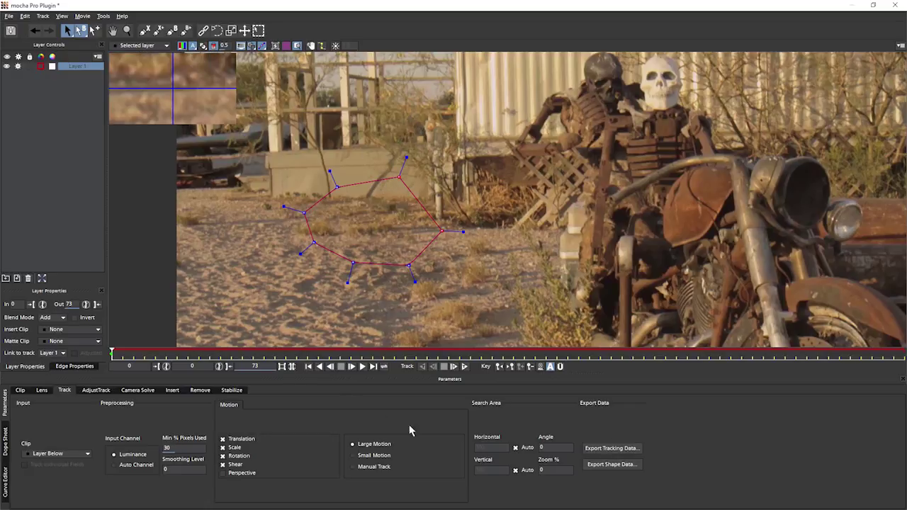
Switch back to Marquee Selection and move the whole X-spline shape up and to the left
click(68, 30)
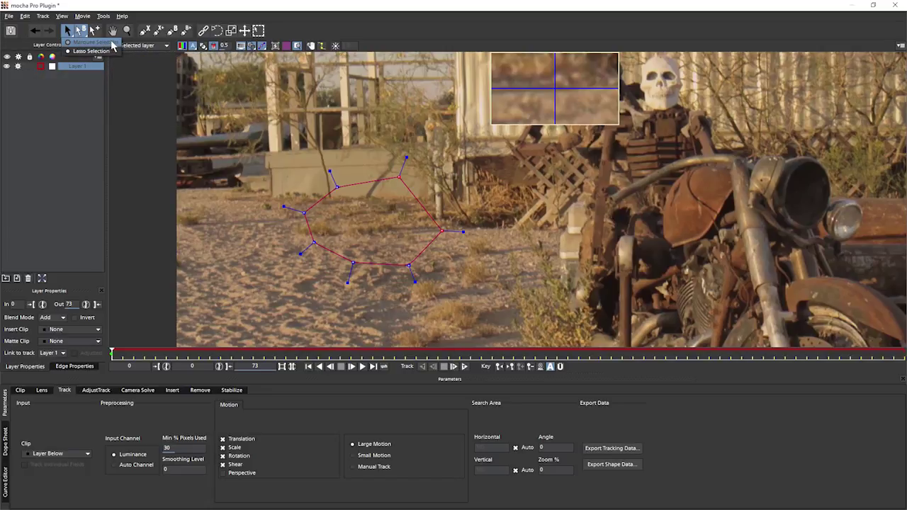
click(111, 43)
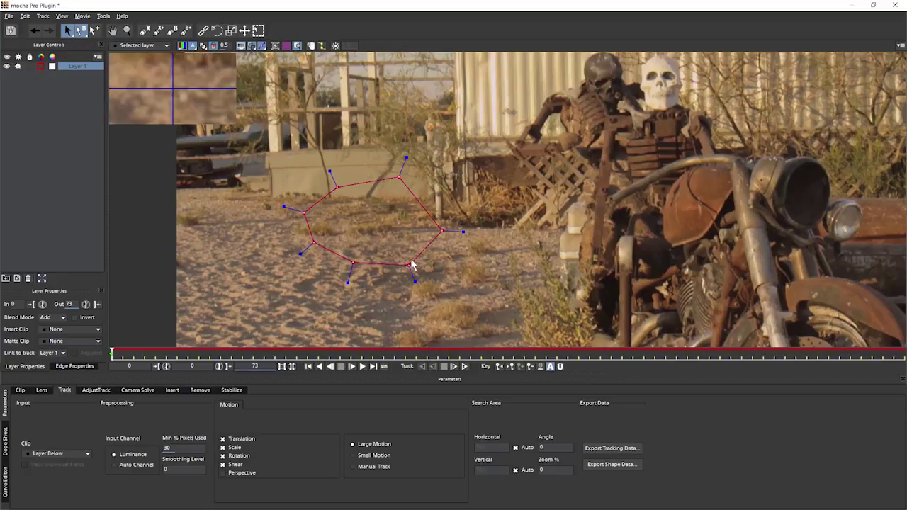
drag(418, 248, 389, 227)
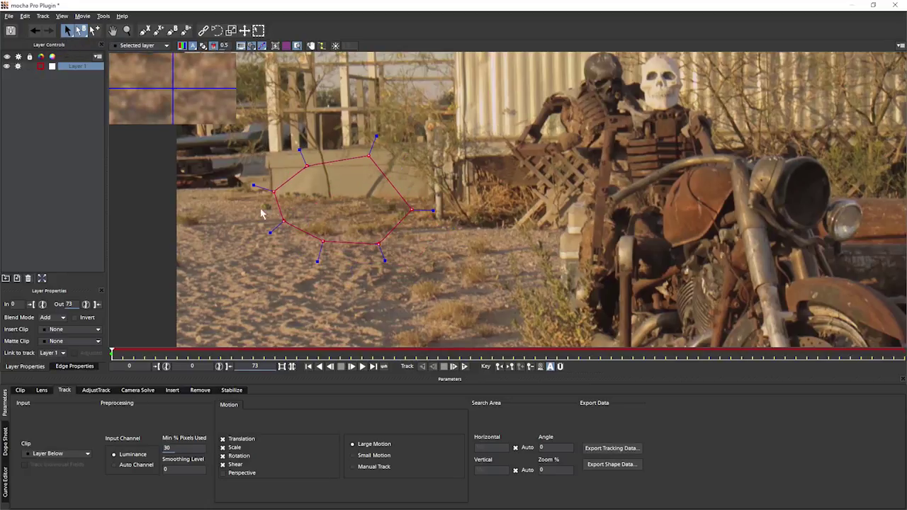
Delete the X-spline layer and draw a closed four-point Bezier shape over the sand and low wall
click(29, 279)
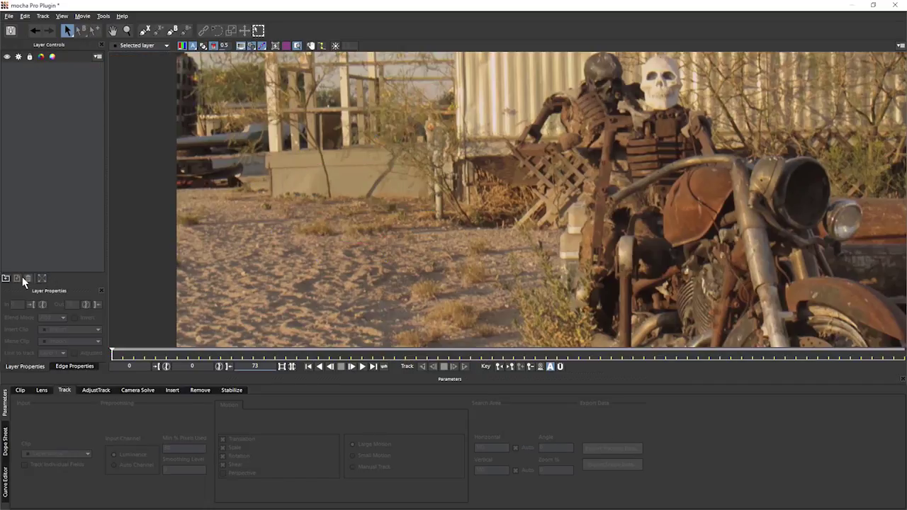
click(172, 32)
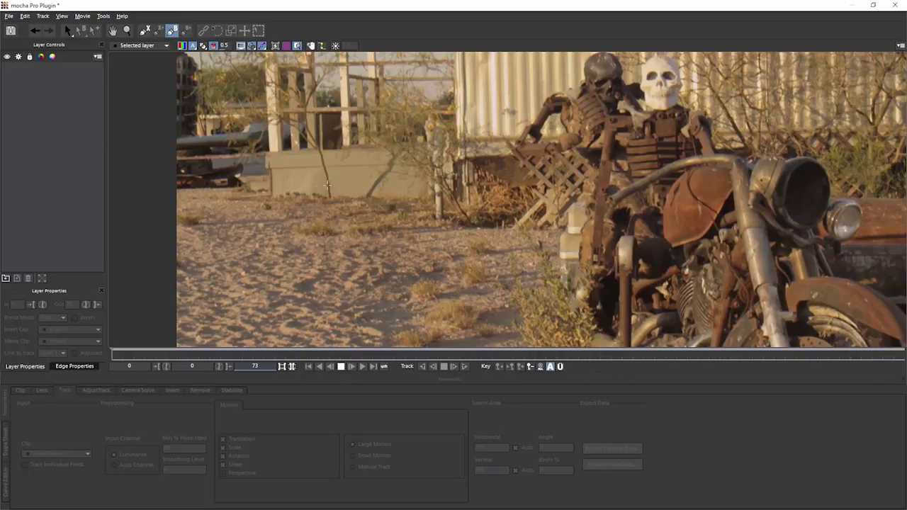
click(276, 196)
drag(388, 125, 416, 125)
drag(491, 188, 504, 187)
drag(396, 280, 375, 299)
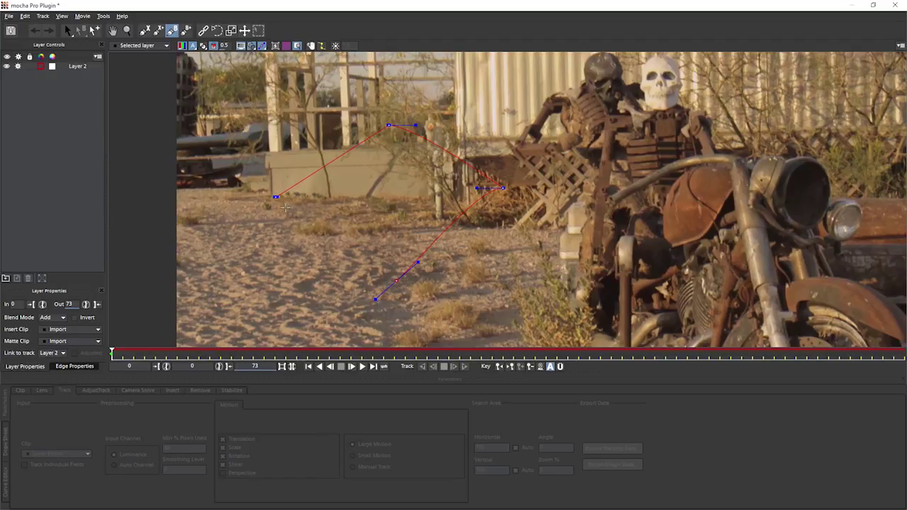
right_click(285, 208)
Move the Bezier's top point left and its bottom point up, levelling the bottom tangent with the transform box off
drag(389, 126, 327, 139)
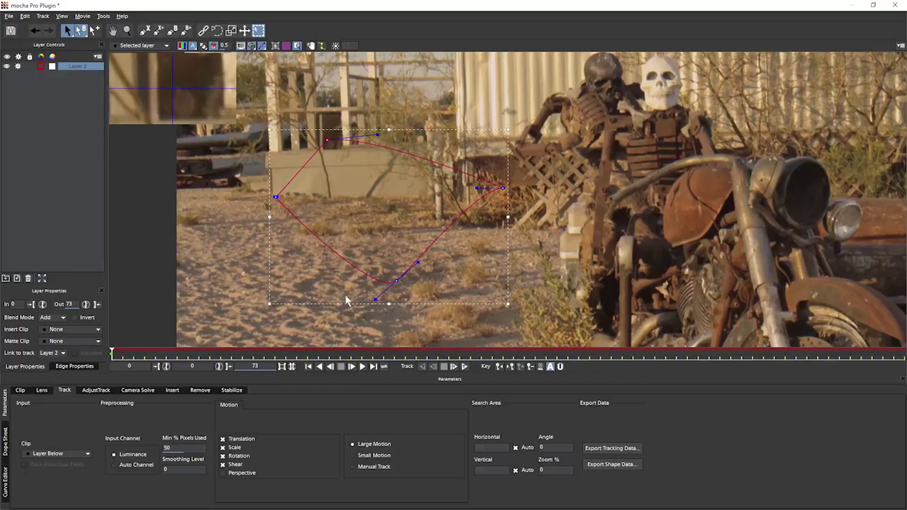
drag(374, 298, 397, 271)
click(259, 32)
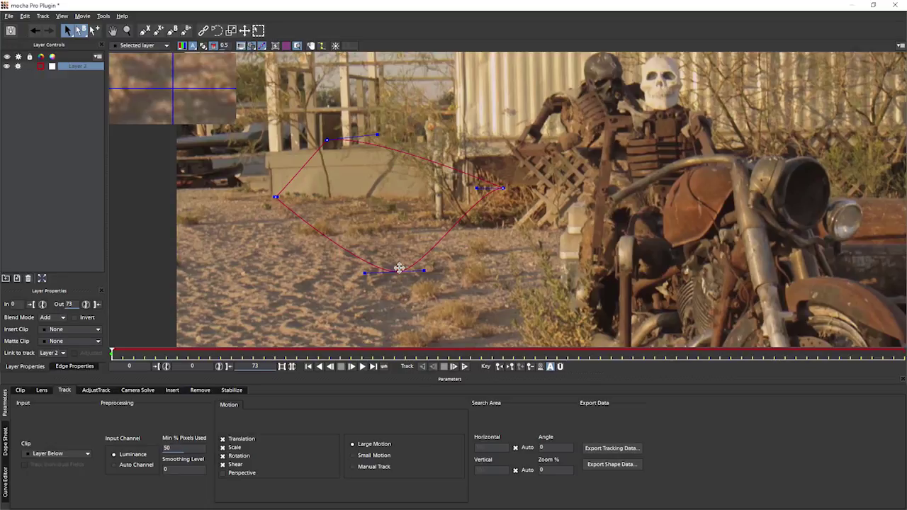
drag(398, 271, 396, 257)
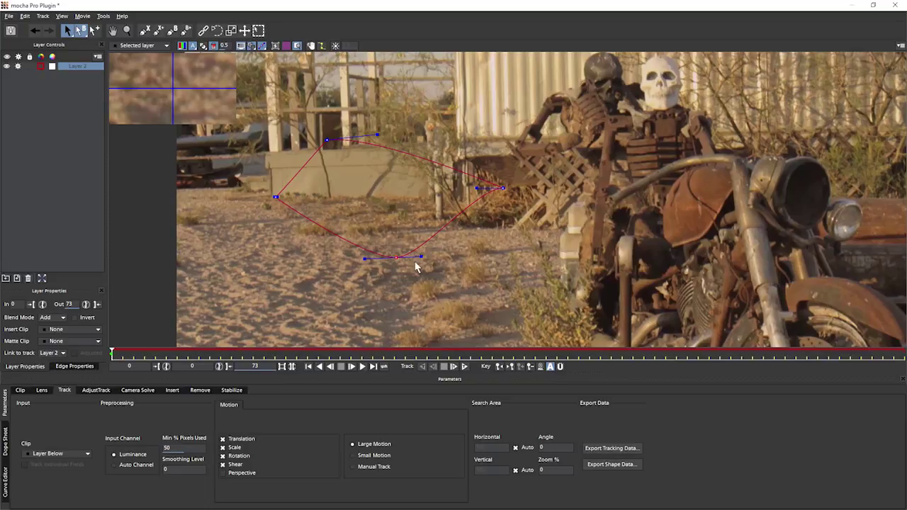
Adjust the tangent handles of the Bezier's bottom and right points so the lower-right edge bulges outward
mouse_move(421, 257)
mouse_down()
mouse_move(418, 245)
mouse_move(399, 290)
mouse_move(419, 238)
mouse_move(426, 259)
mouse_up()
drag(367, 256, 366, 257)
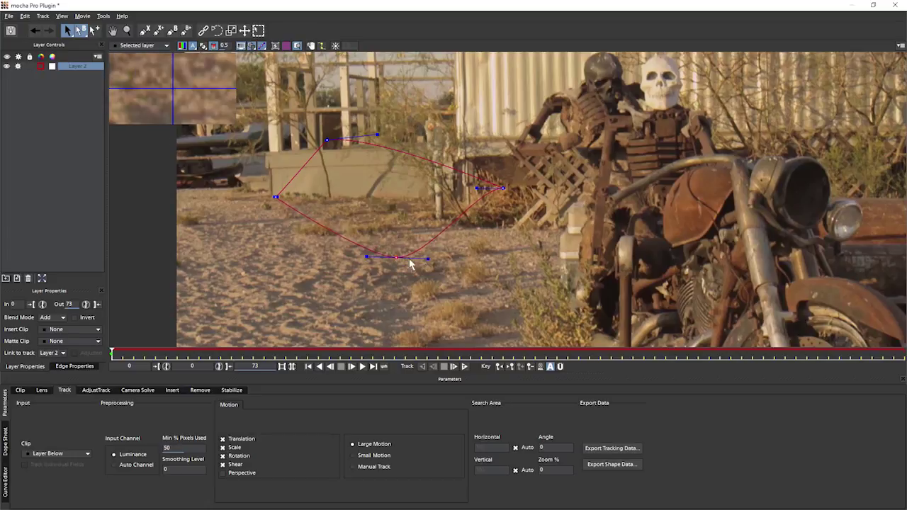
drag(428, 258, 428, 256)
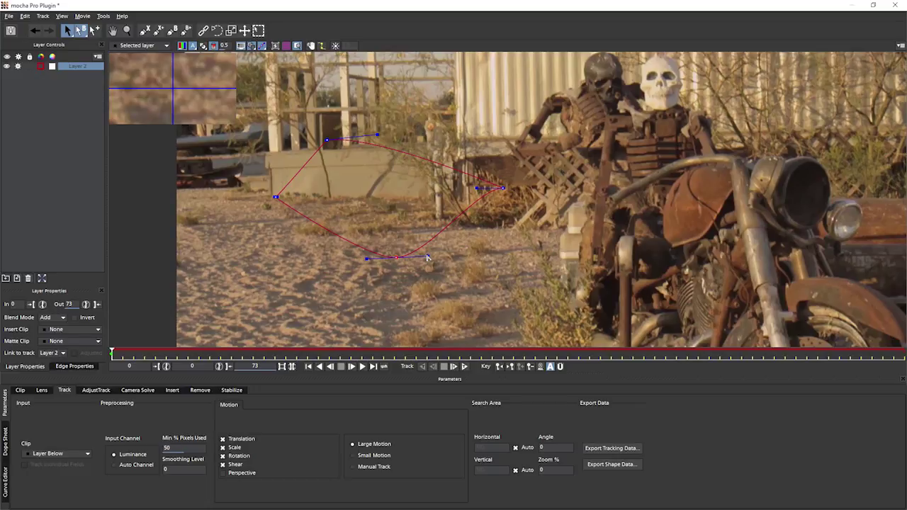
drag(428, 258, 441, 313)
drag(479, 189, 533, 233)
mouse_move(366, 259)
mouse_down()
mouse_move(362, 248)
mouse_move(368, 287)
mouse_move(361, 247)
mouse_move(370, 290)
mouse_move(366, 256)
mouse_up()
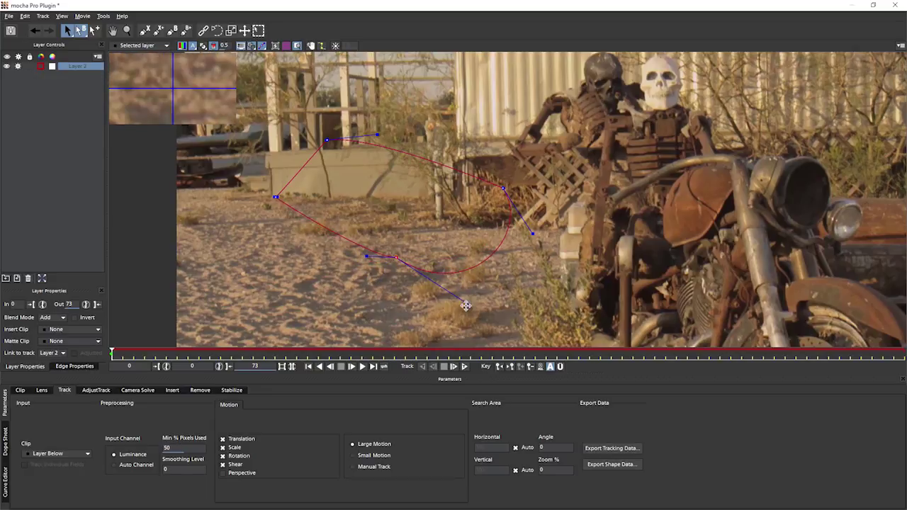
drag(466, 305, 461, 259)
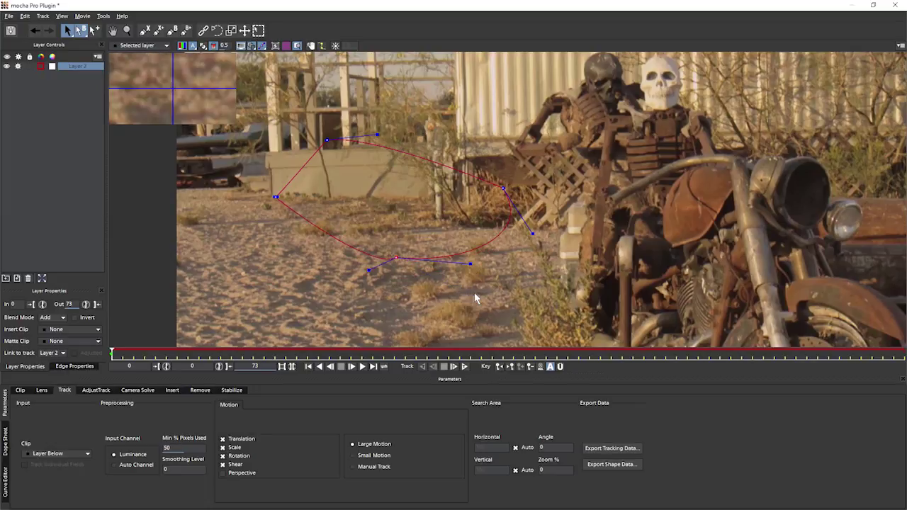
Delete the Bezier layer and start a new Bezier shape along the handlebar's upper edge and down the fork's outer edge
click(29, 279)
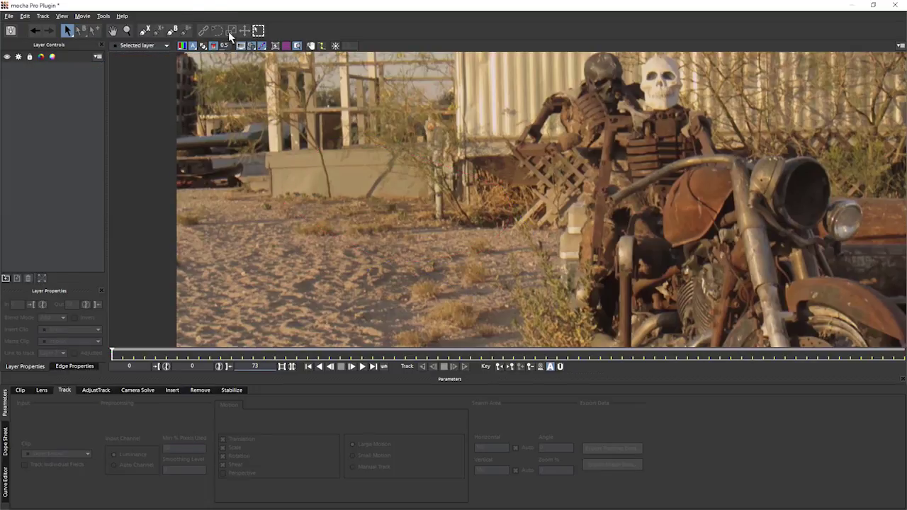
click(173, 32)
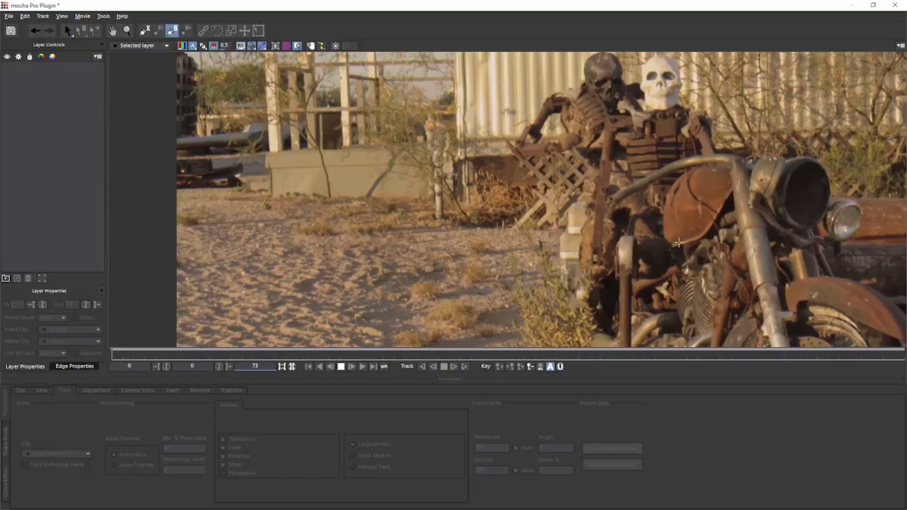
key(x)
drag(733, 241, 476, 276)
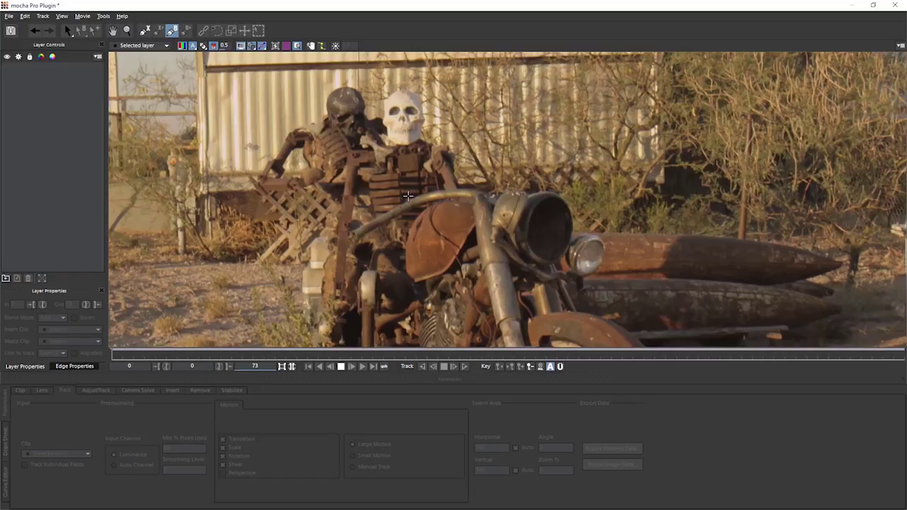
click(351, 232)
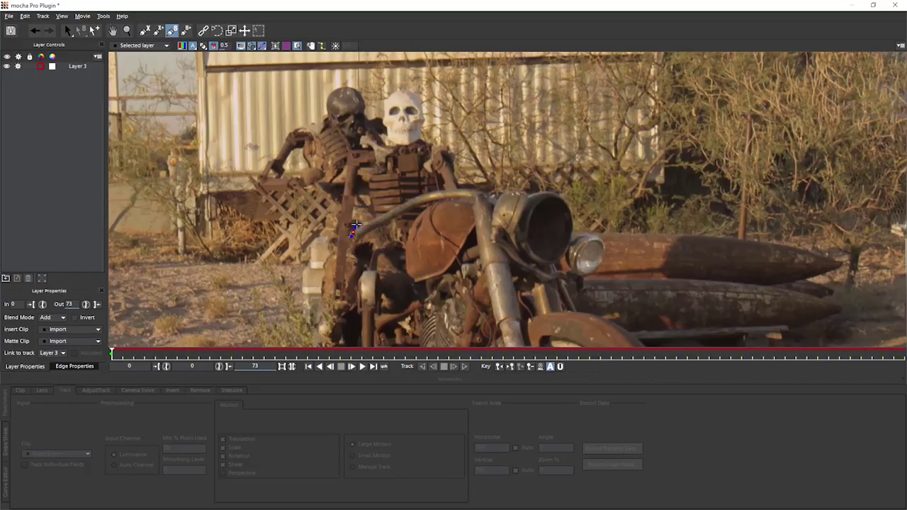
drag(356, 225, 375, 217)
drag(438, 190, 469, 183)
drag(487, 191, 495, 194)
click(510, 261)
drag(515, 279, 512, 280)
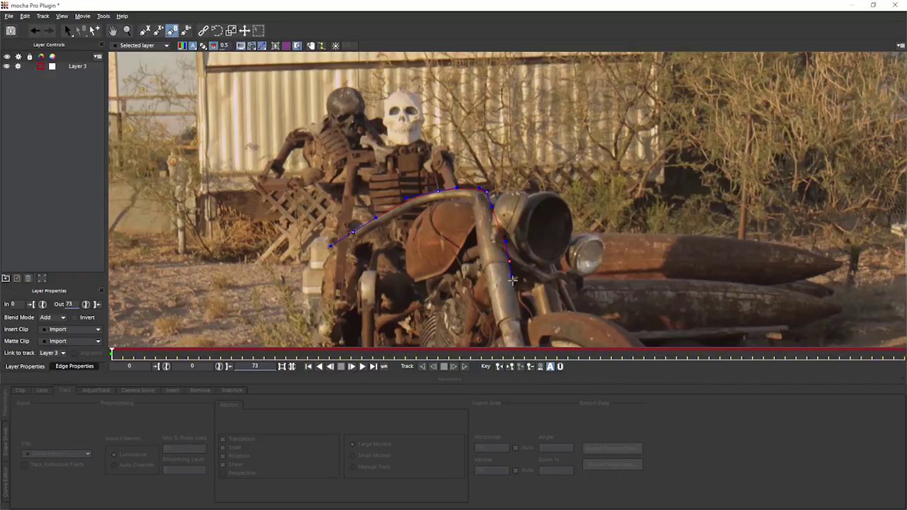
Continue the Bezier around the fork's lower end and back along the inner edge, closing it at the handlebar grip
click(522, 326)
drag(498, 327, 496, 337)
drag(484, 272, 480, 261)
mouse_move(472, 200)
mouse_down()
mouse_move(471, 189)
mouse_move(458, 197)
mouse_up()
click(343, 252)
drag(342, 254, 354, 240)
right_click(767, 152)
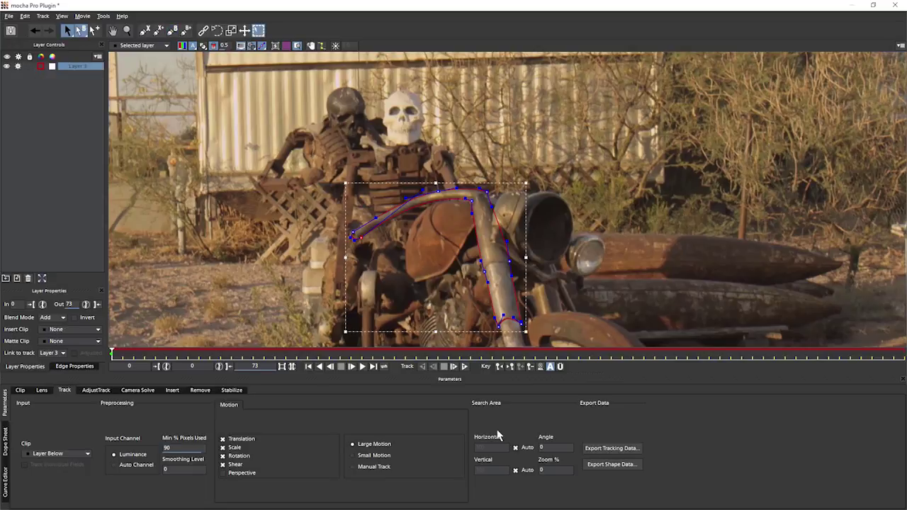
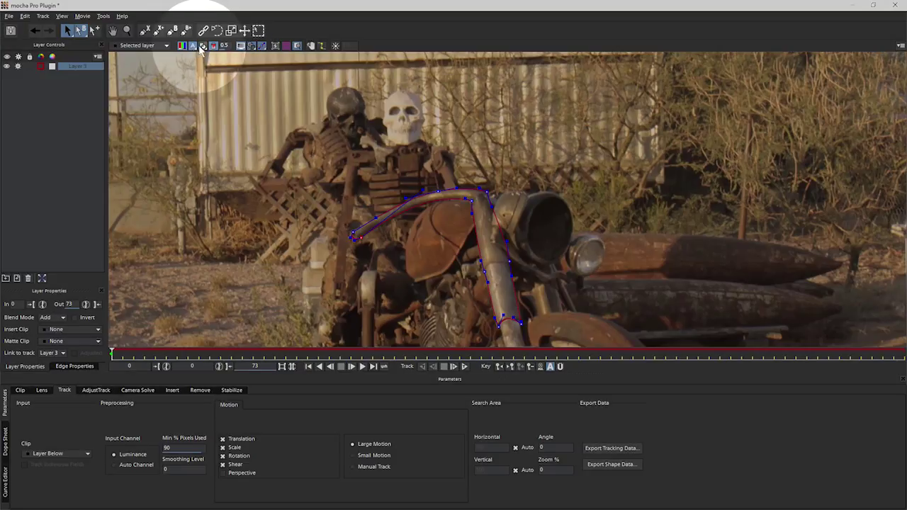
Toggle the image colour channels off and on, and turn on the layer matte overlay for the handlebar shape
click(203, 46)
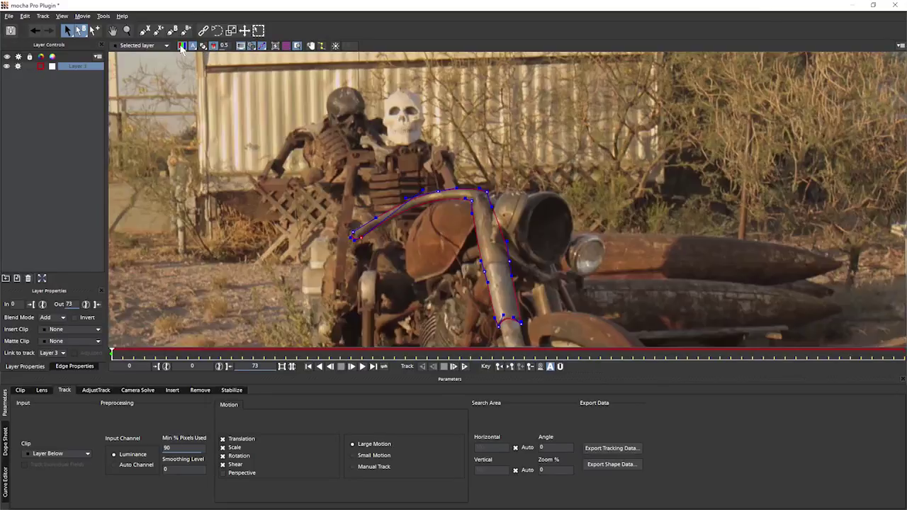
click(182, 47)
click(182, 47)
click(203, 46)
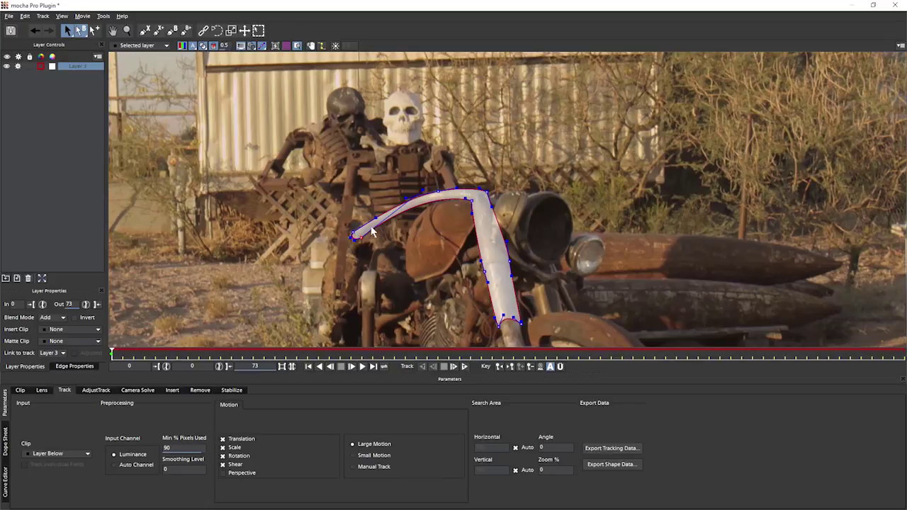
Switch the matte display between All mattes and Selected mattes while Layer 3 is selected
click(212, 46)
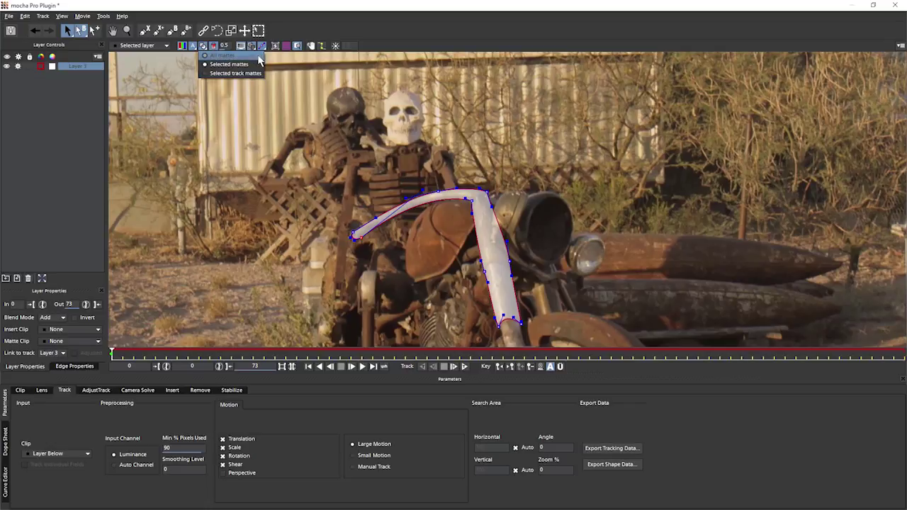
click(258, 56)
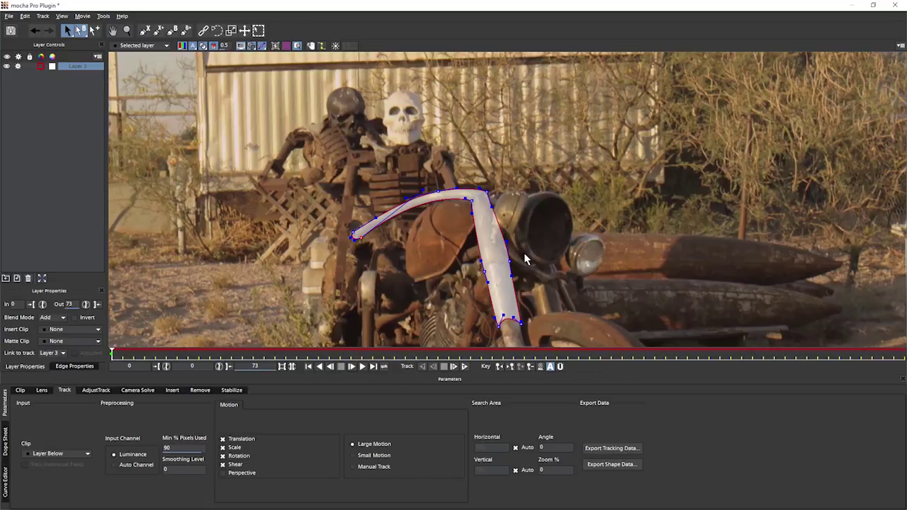
click(202, 45)
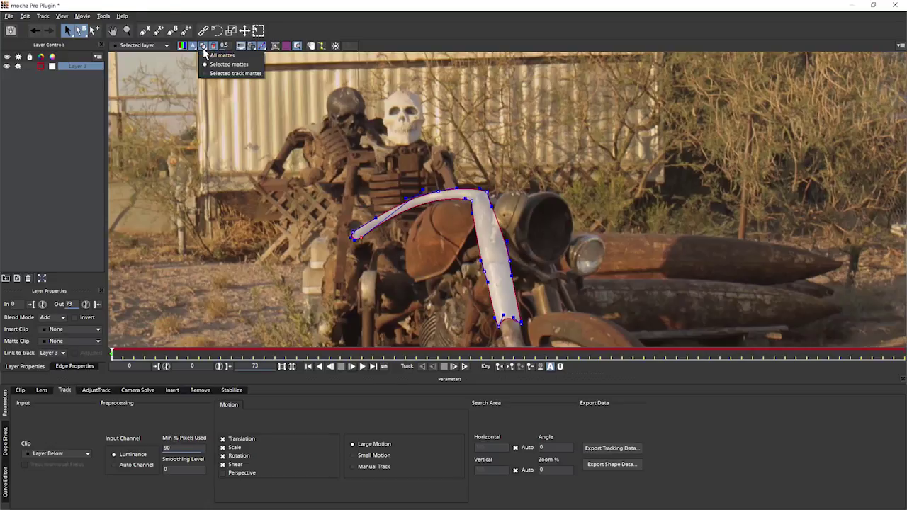
click(259, 67)
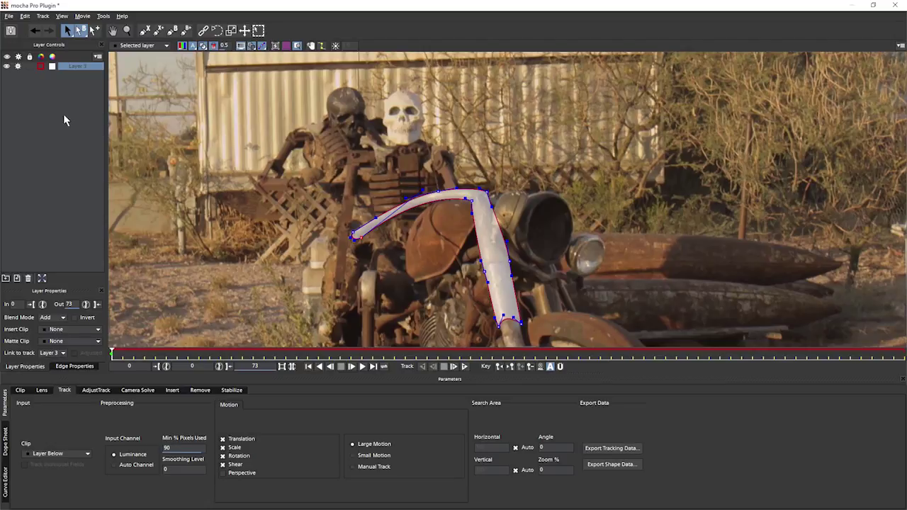
Compare All mattes with Selected mattes while Layer 3 is deselected, leaving the matte display on All mattes
click(63, 121)
click(203, 46)
click(227, 60)
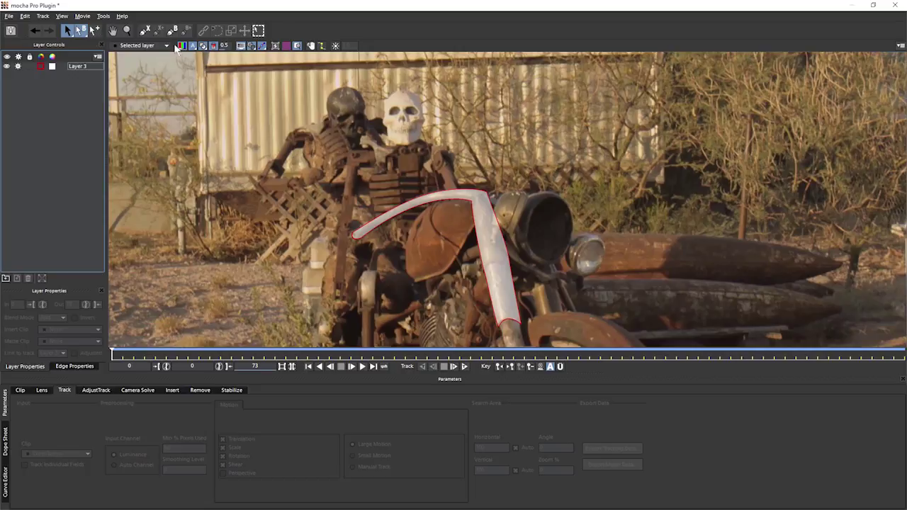
click(78, 67)
click(70, 111)
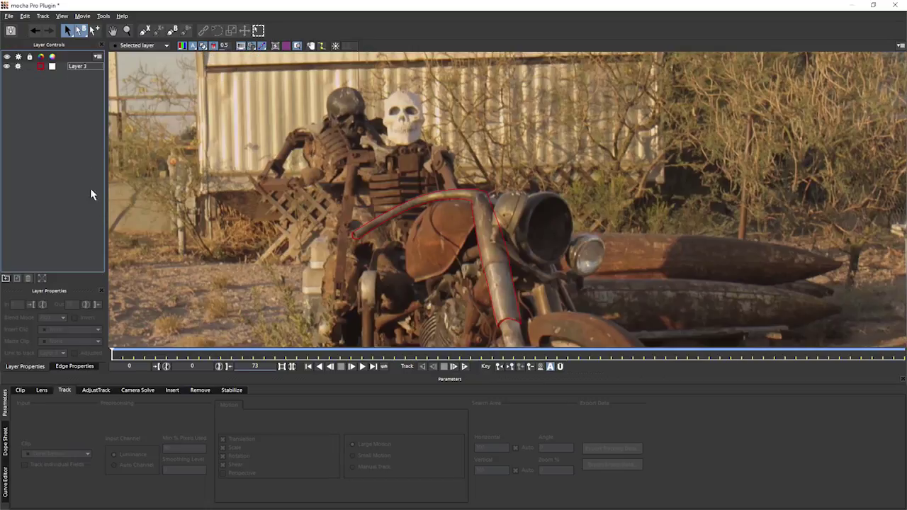
click(212, 47)
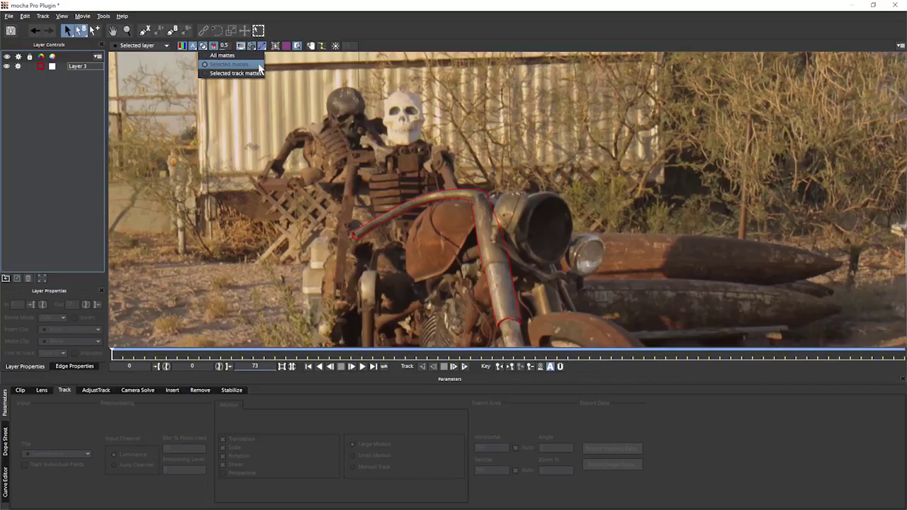
click(258, 65)
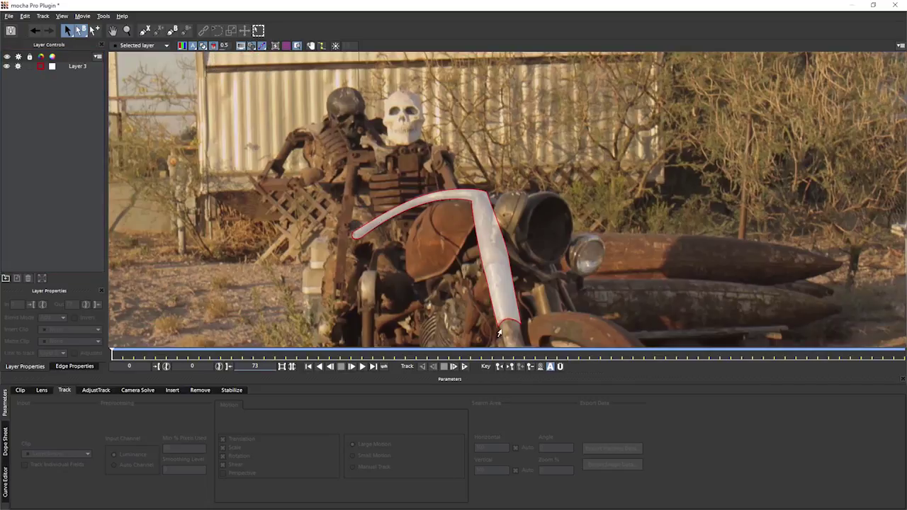
Turn layer matte colourising off and back on, and lower the matte overlay's opacity to 0.44
click(214, 47)
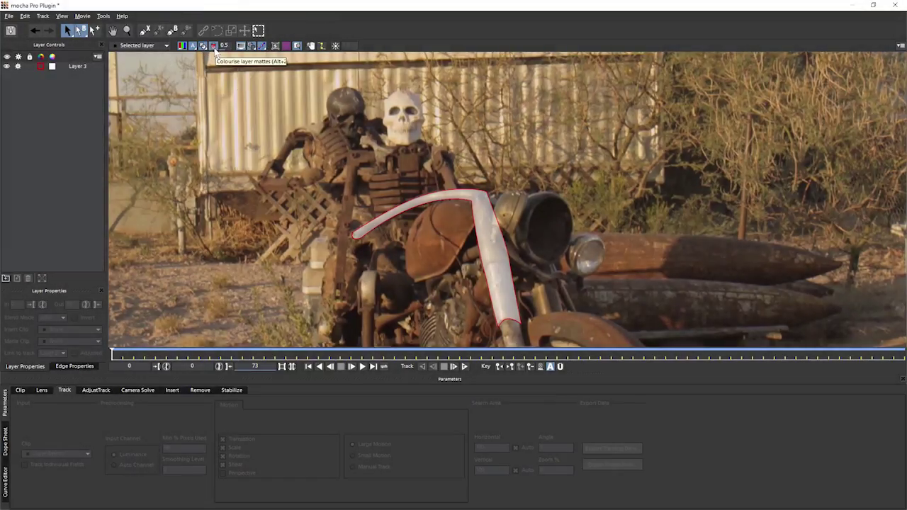
click(213, 46)
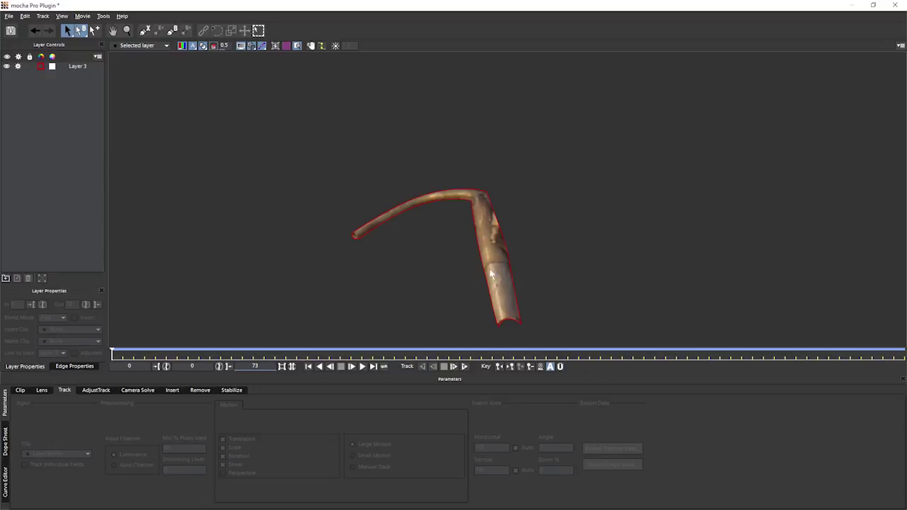
click(213, 46)
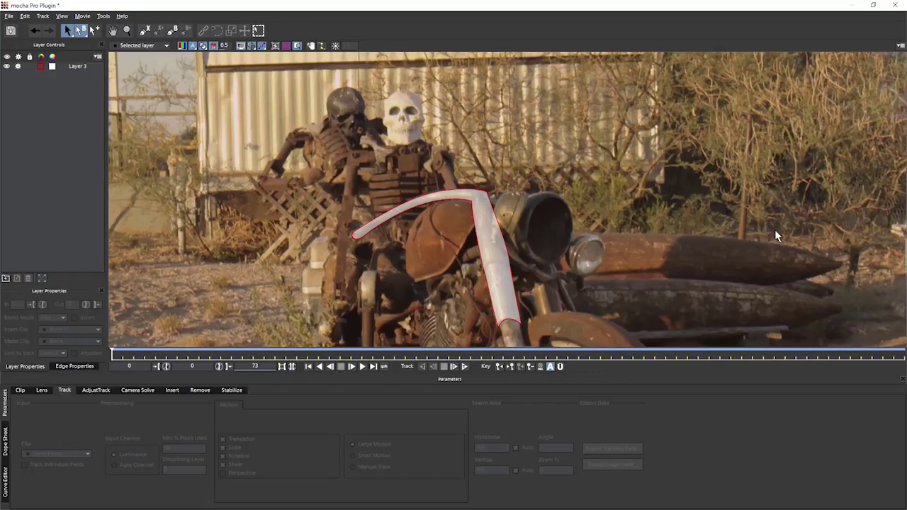
click(224, 46)
drag(224, 46, 257, 76)
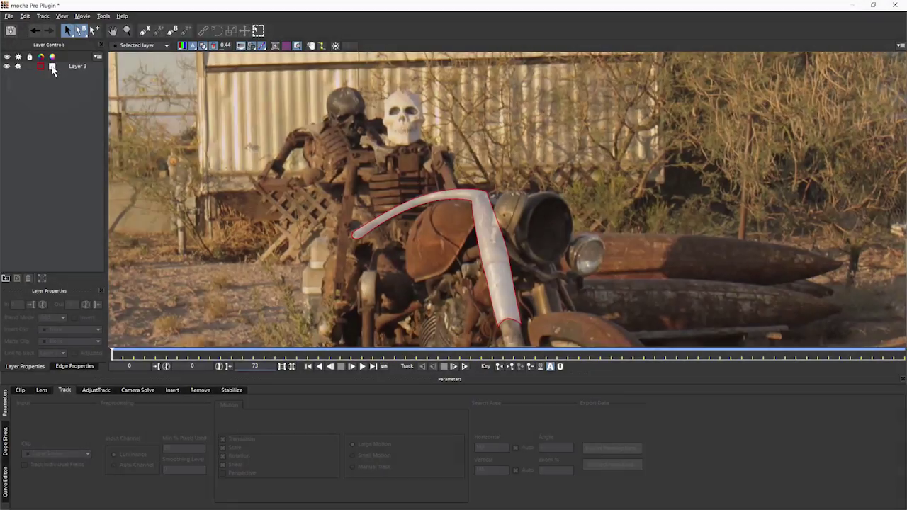
Set Layer 3's matte colour to the basic blue with RGB 0, 85, 255
click(55, 69)
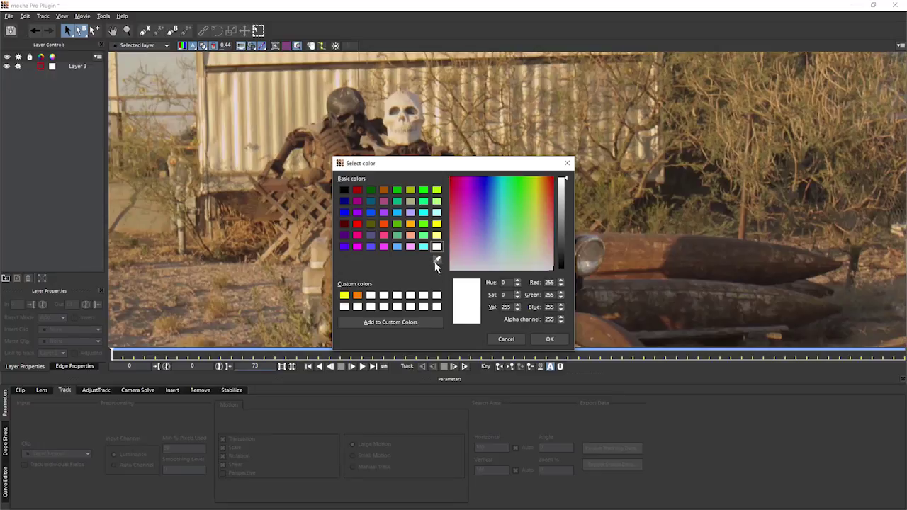
drag(465, 168, 699, 99)
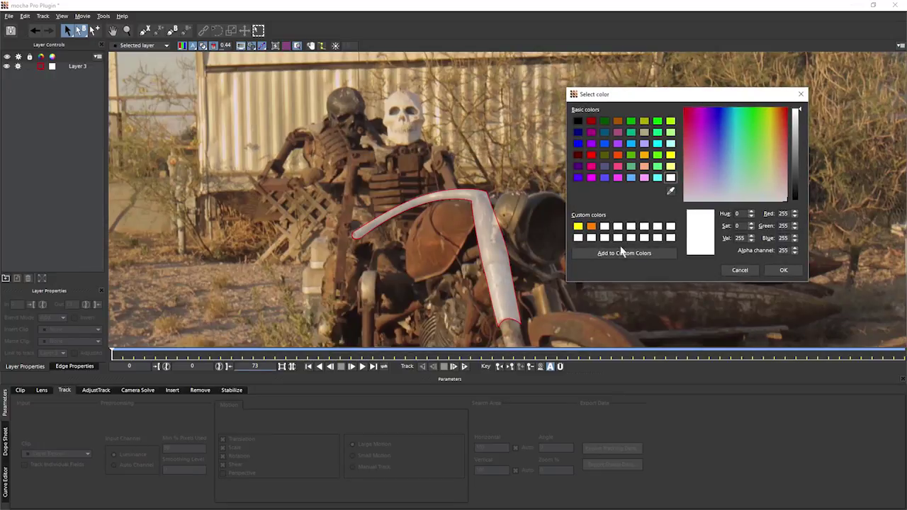
click(605, 144)
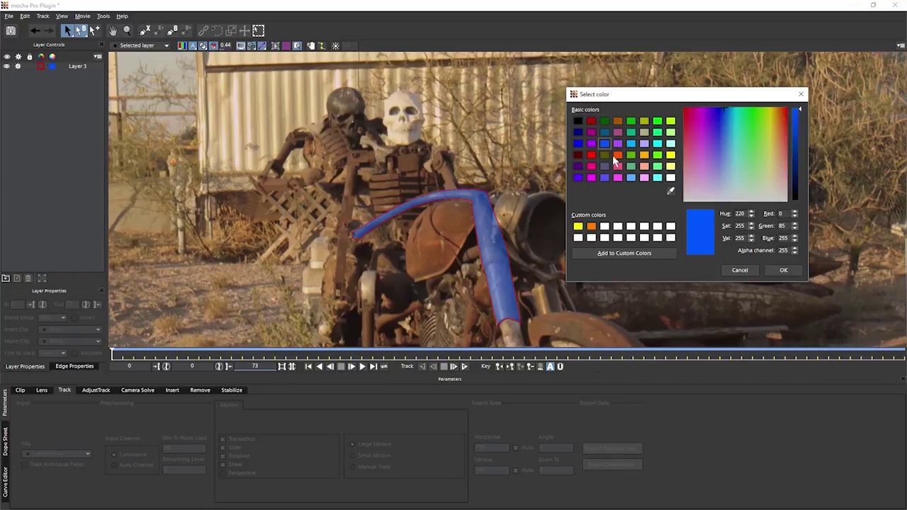
click(781, 272)
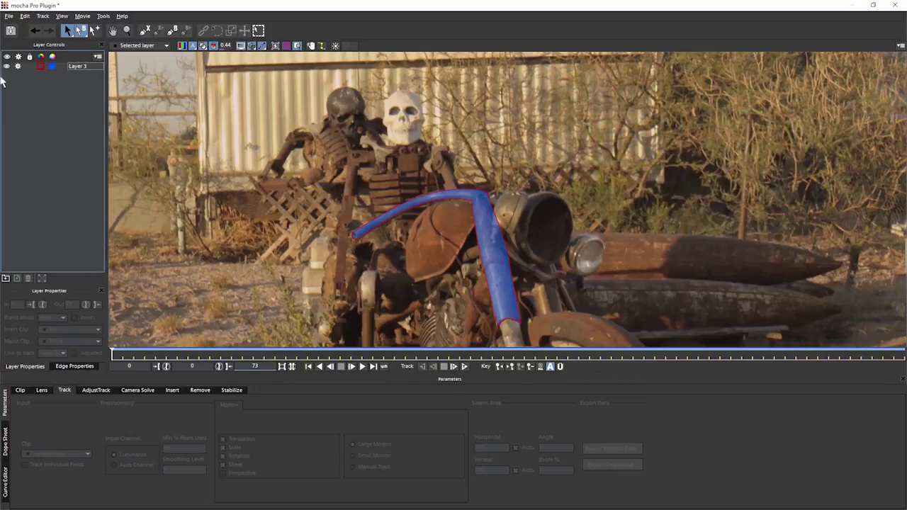
Try green and yellow for Layer 3's spline colour, settling on the basic yellow-green with RGB 170, 255, 0
click(40, 66)
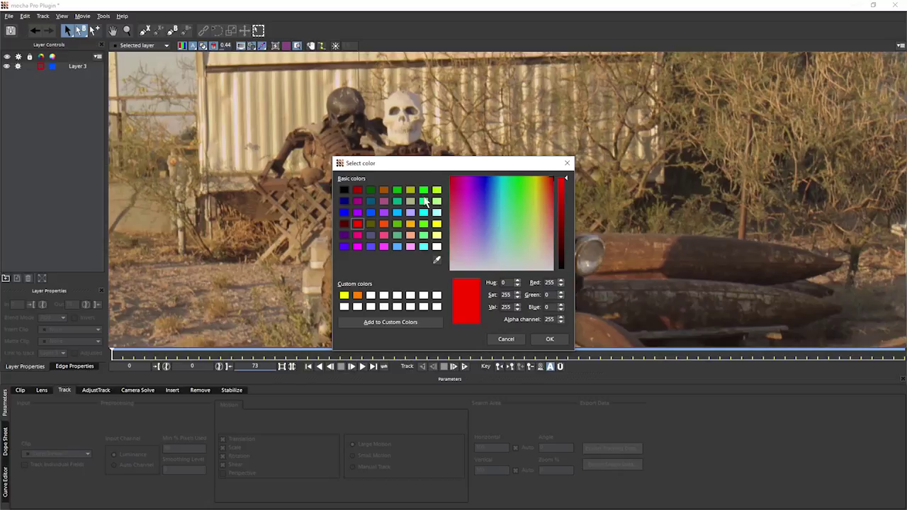
click(423, 190)
drag(445, 165, 683, 140)
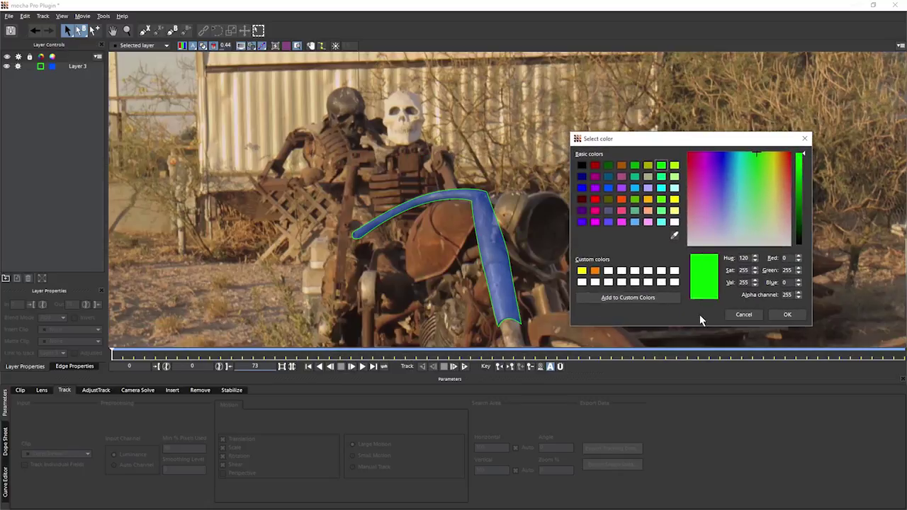
click(581, 270)
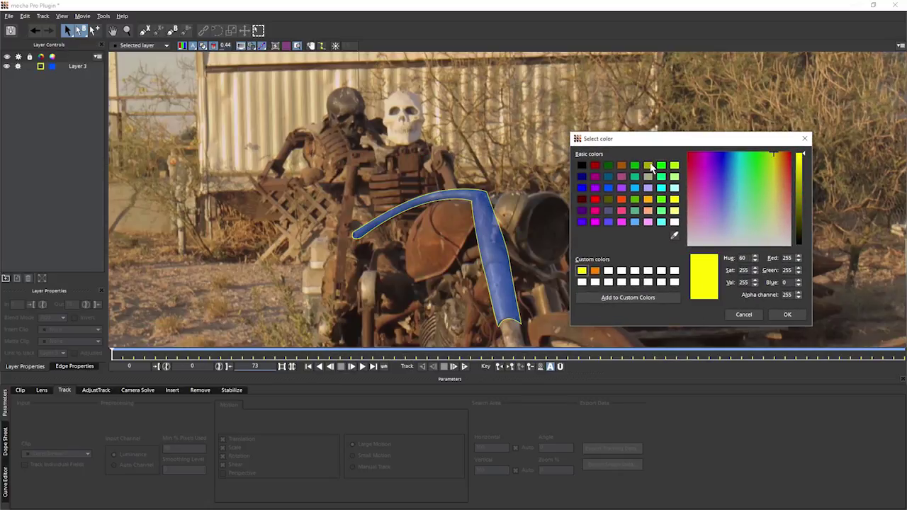
click(673, 166)
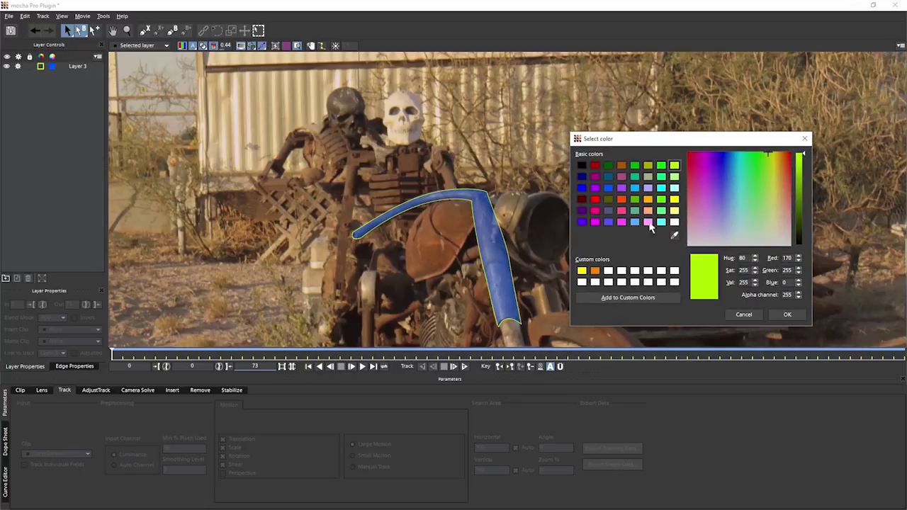
click(785, 316)
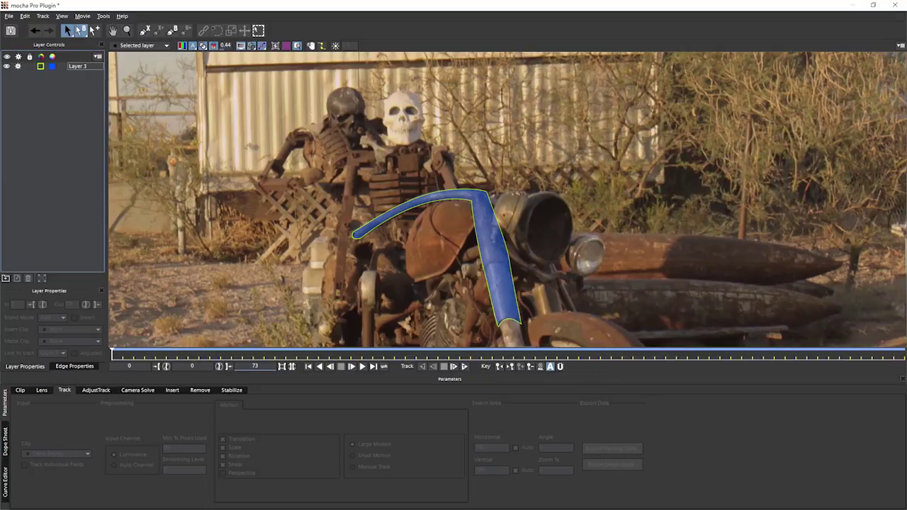
Toggle all viewer overlays off and on repeatedly to compare the footage with and without them
click(242, 46)
click(241, 47)
click(242, 47)
click(242, 51)
click(241, 47)
click(242, 47)
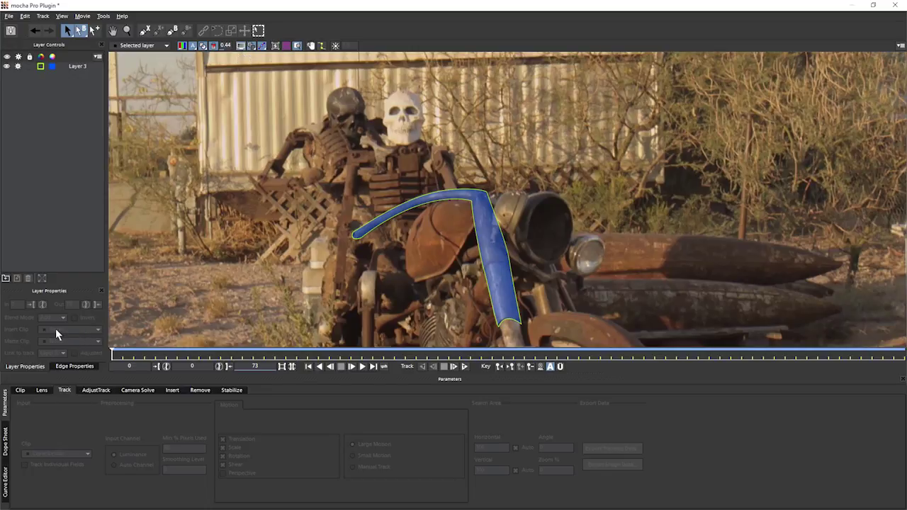
Select the handlebar shape and toggle its layer outlines off and on to compare the view with and without them
click(377, 192)
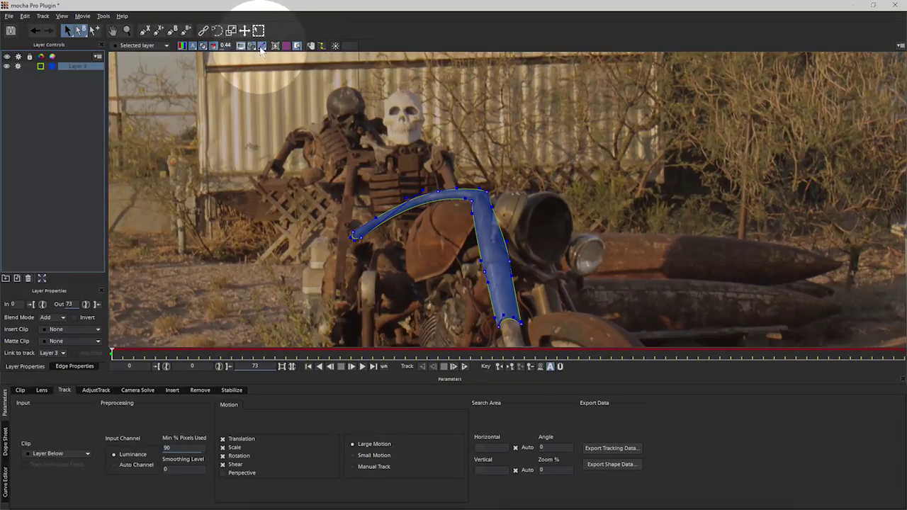
click(253, 47)
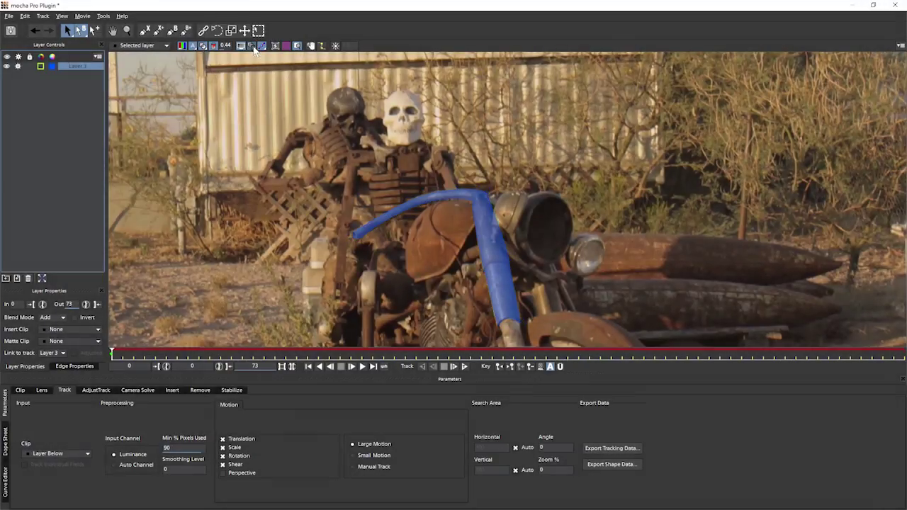
click(252, 47)
click(253, 47)
click(252, 47)
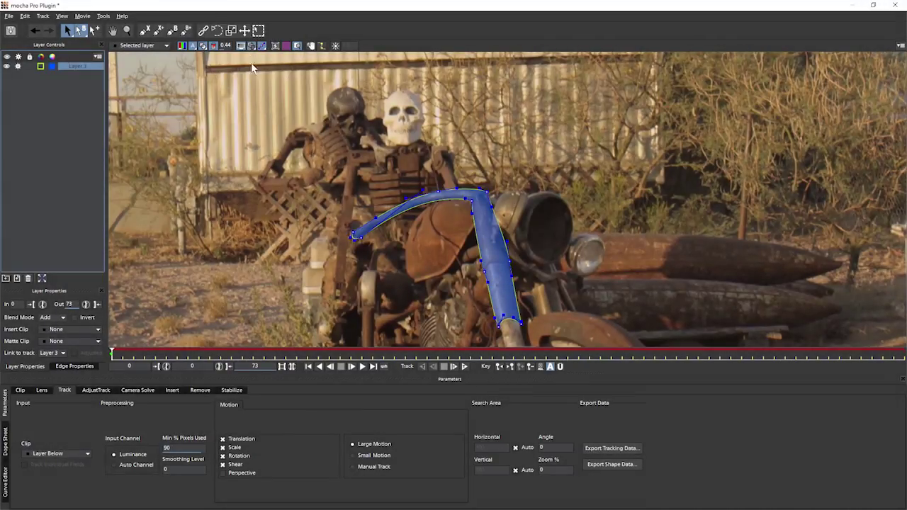
click(252, 47)
click(288, 63)
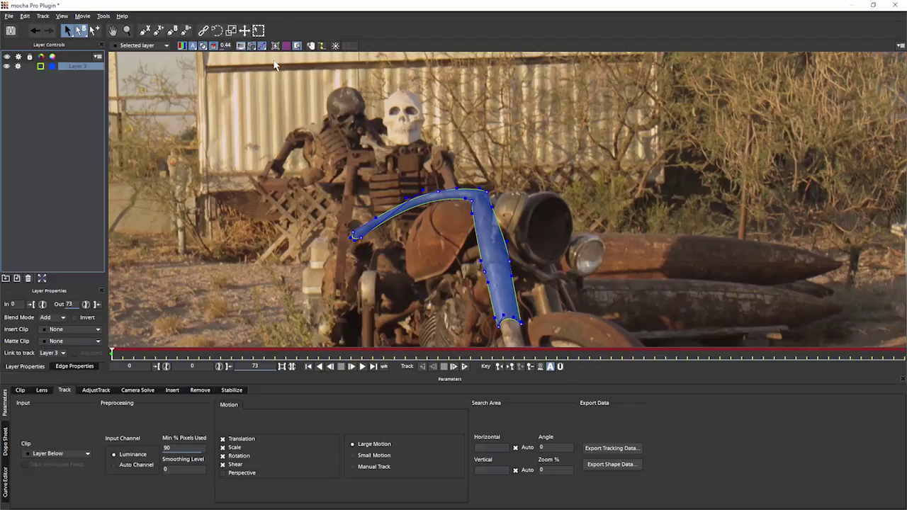
Deselect Layer 3 and toggle the layer outlines off and on to compare the view with and without them
click(89, 119)
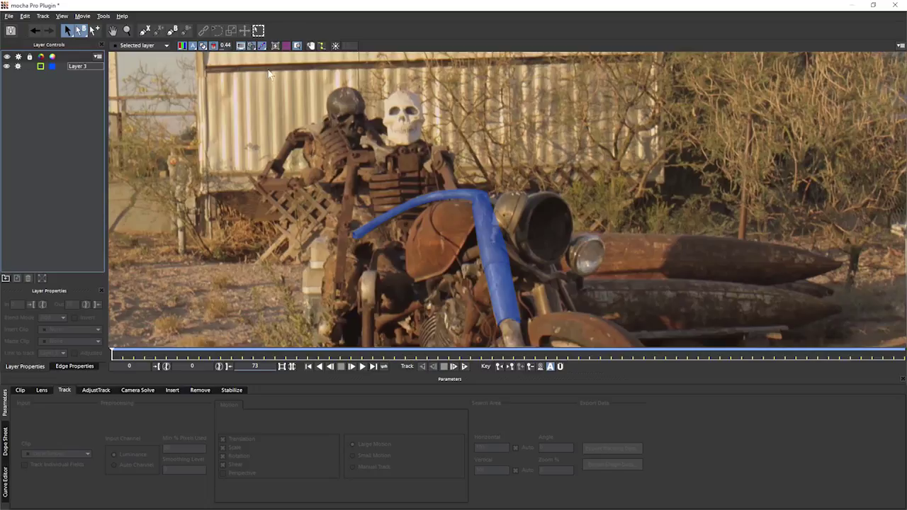
click(253, 47)
click(254, 48)
click(254, 48)
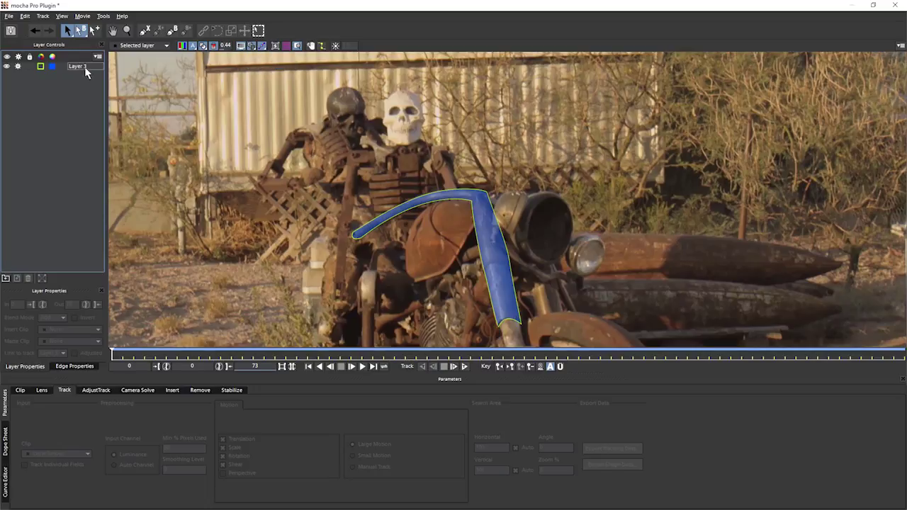
Select Layer 3 and toggle its spline tangents off and on to compare the point display
click(84, 67)
click(258, 30)
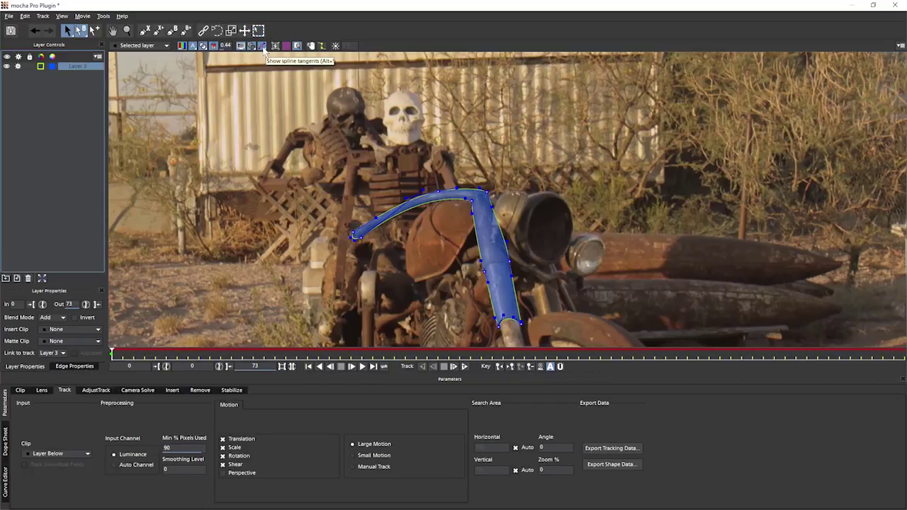
click(262, 47)
click(261, 47)
click(261, 47)
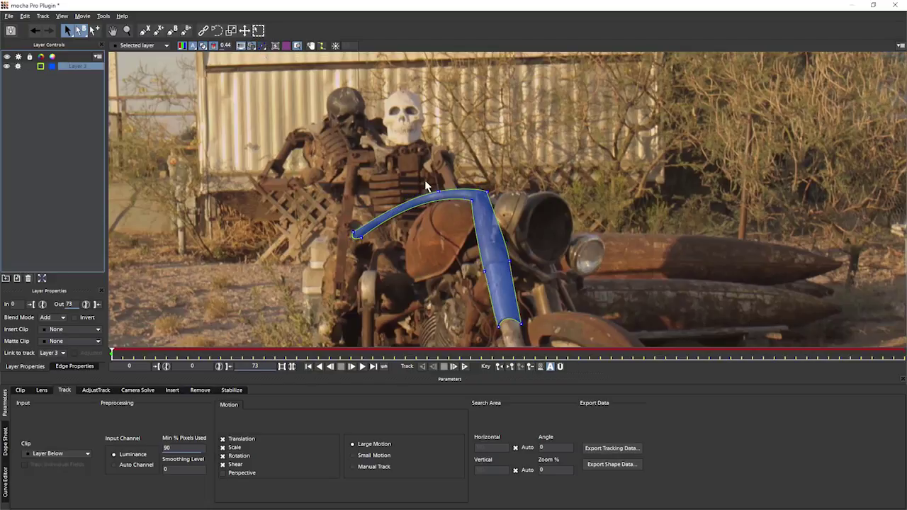
click(262, 46)
Rename Layer 3 as Motorcycle Bezier and track it forward through the clip
double_click(74, 68)
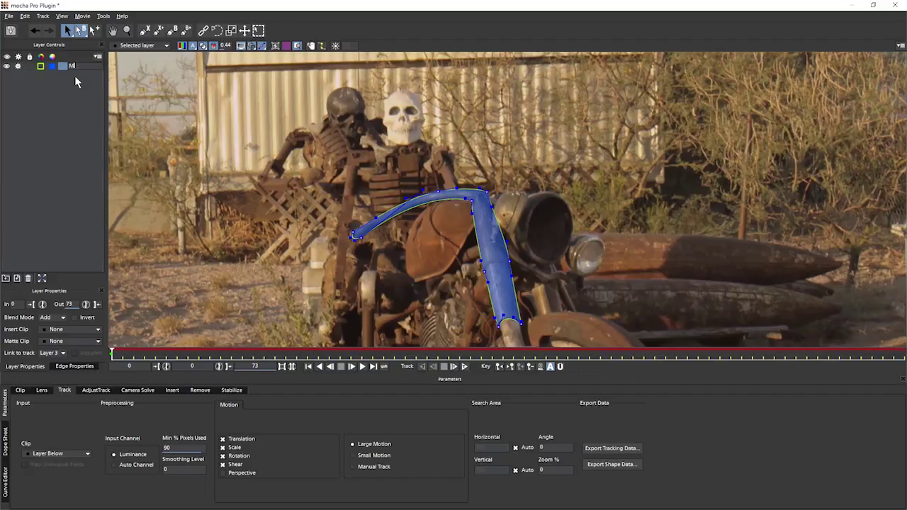
key(Return)
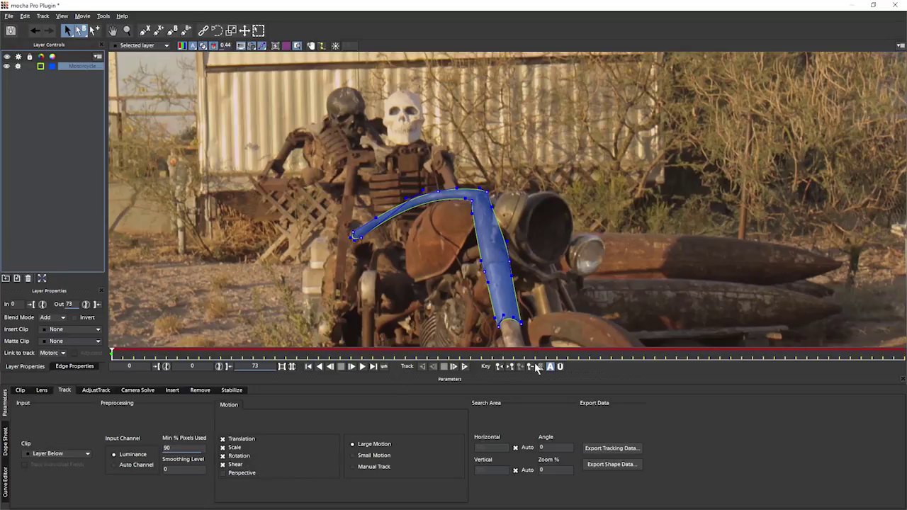
click(464, 366)
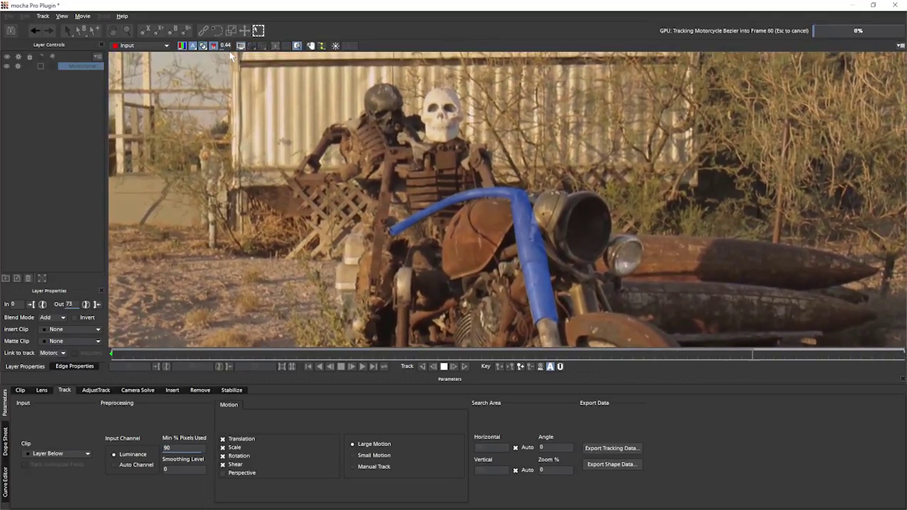
Return to frame 0 and turn off processing and visibility for the Motorcycle Bezier layer
drag(901, 354, 93, 341)
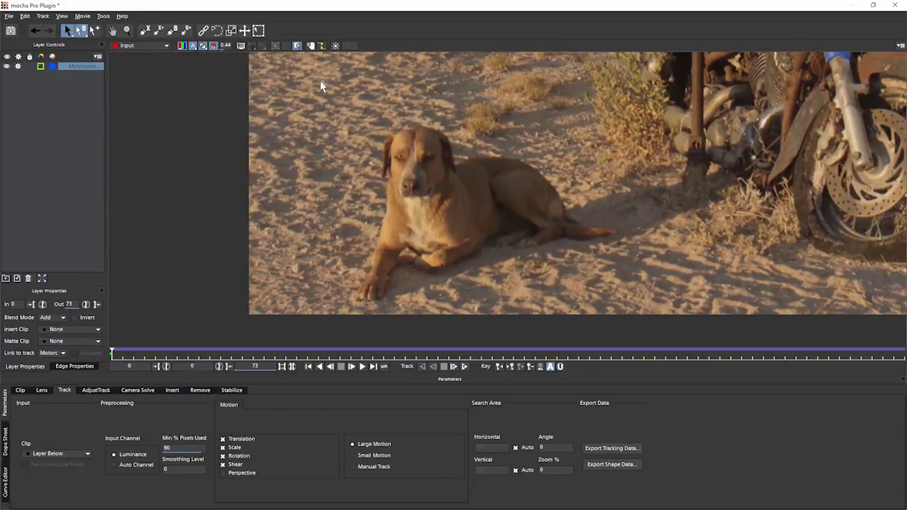
click(18, 66)
click(7, 67)
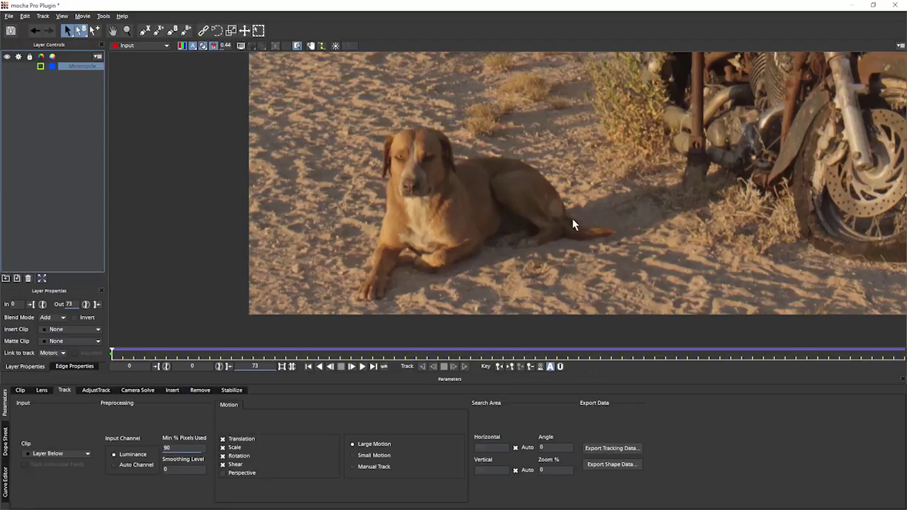
Play and scrub the clip to examine the dog's movement, ending on frame 0
click(361, 367)
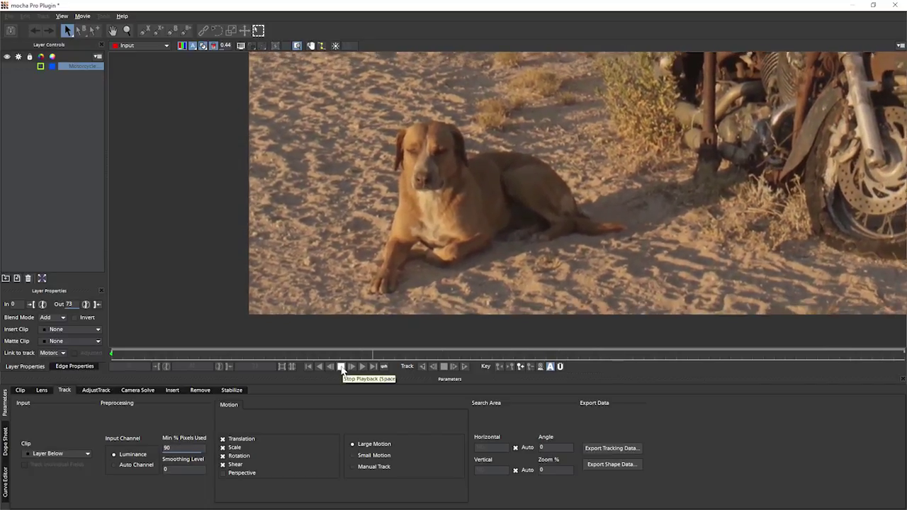
click(341, 368)
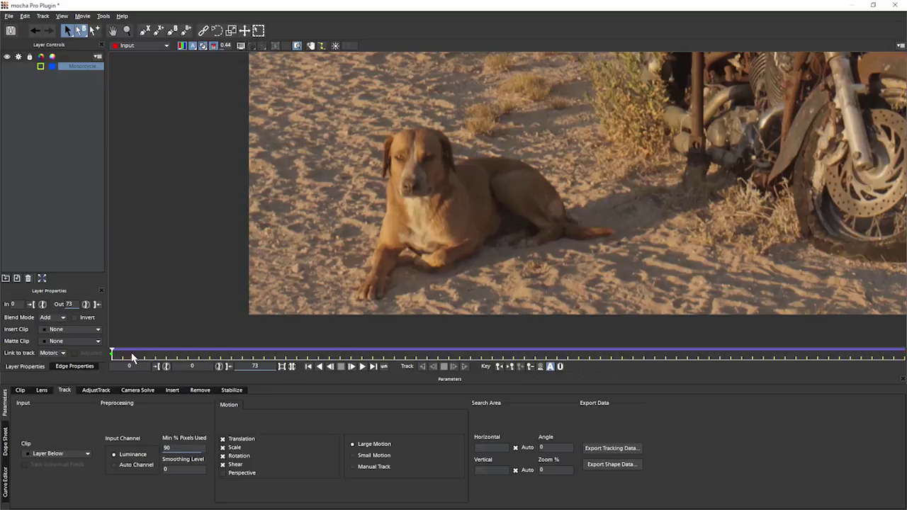
drag(112, 352, 296, 352)
drag(243, 375, 114, 353)
click(145, 33)
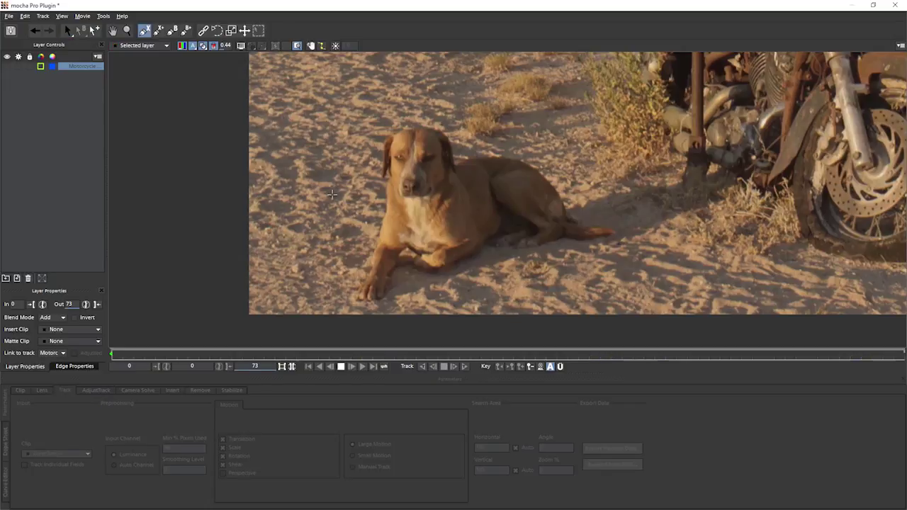
click(361, 276)
click(368, 272)
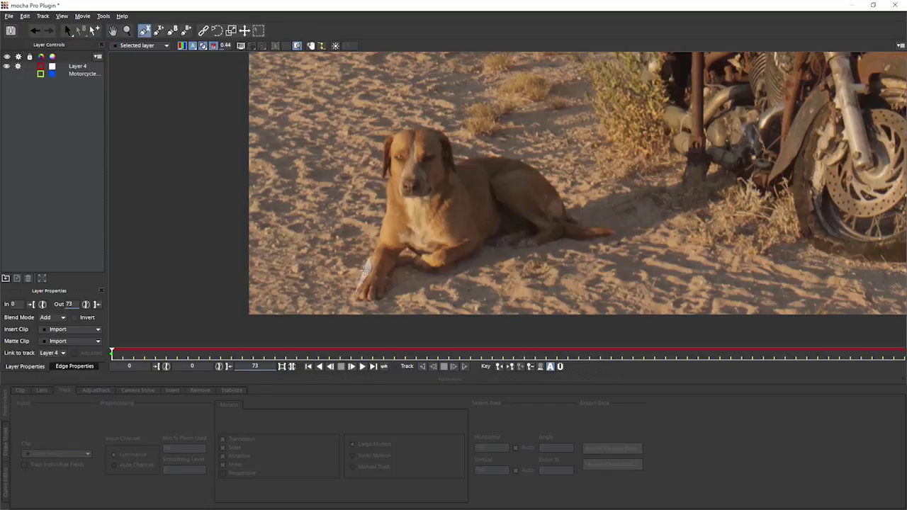
click(377, 246)
click(390, 206)
click(460, 227)
right_click(477, 318)
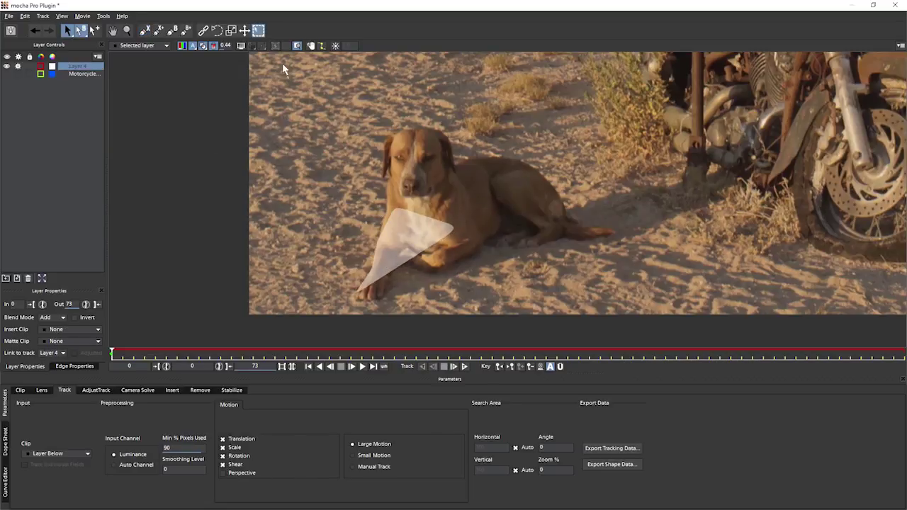
Turn the viewer overlays back on and delete the partial X-spline layer on the dog
click(241, 46)
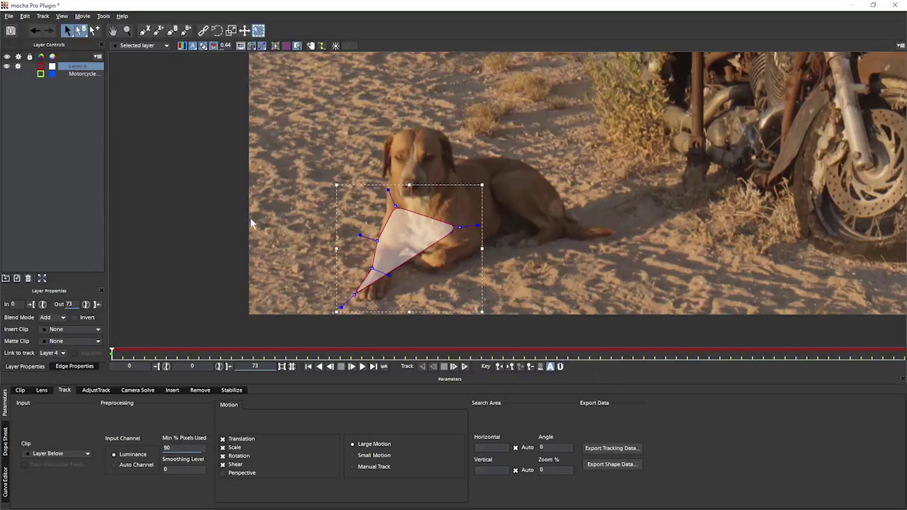
click(71, 67)
click(28, 278)
Draw a closed X-spline around the dog's body from the front paw up the chest, along the back and tail, and back under the belly
click(148, 30)
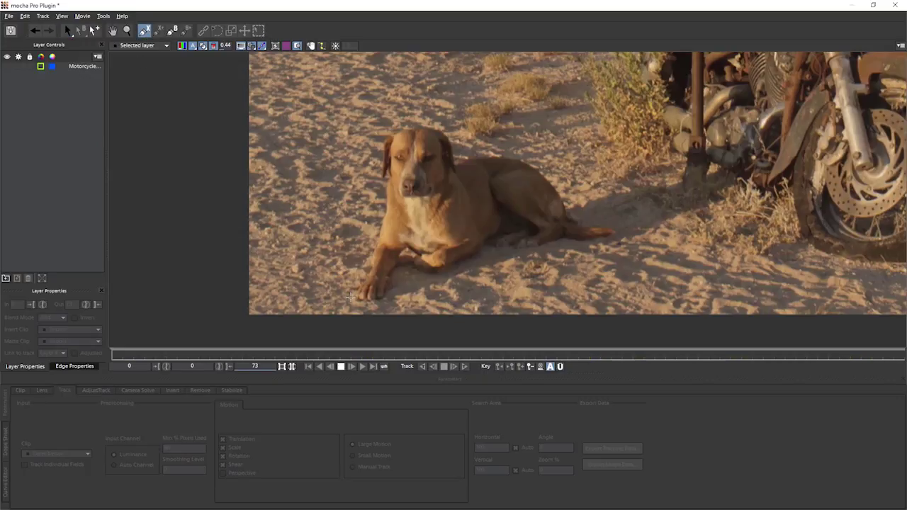
click(346, 309)
click(365, 278)
click(372, 264)
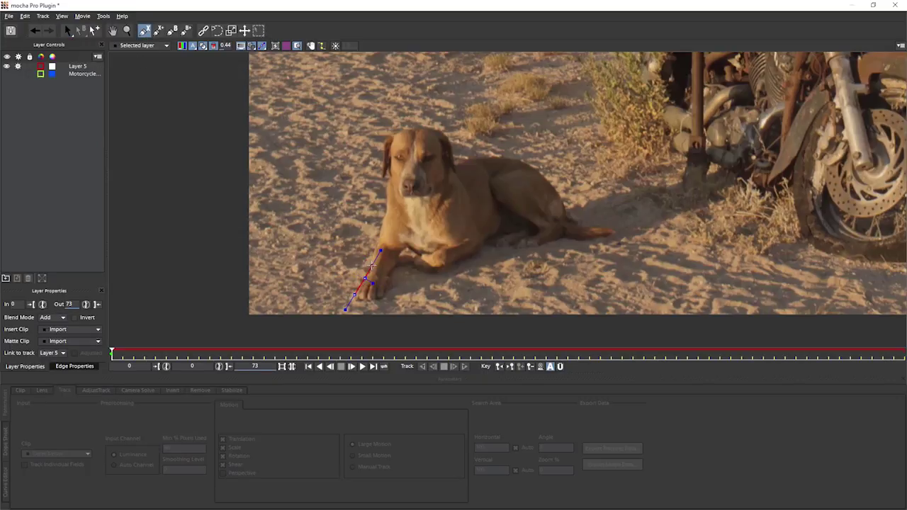
click(373, 250)
click(379, 236)
click(388, 207)
click(387, 180)
click(395, 168)
click(464, 156)
click(515, 158)
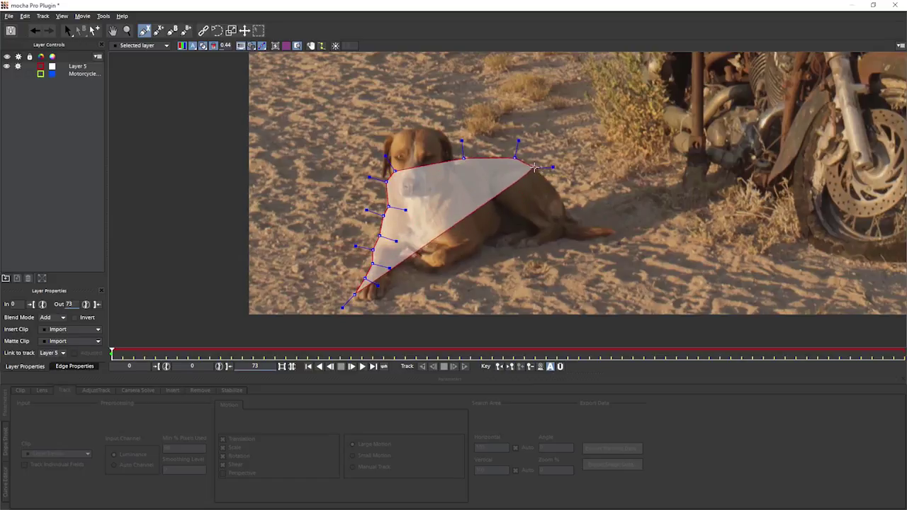
click(565, 196)
click(575, 227)
click(613, 227)
click(618, 234)
click(605, 235)
click(581, 242)
click(562, 238)
click(535, 249)
click(503, 248)
click(487, 243)
click(439, 273)
click(407, 264)
click(389, 277)
click(387, 297)
click(378, 302)
click(367, 302)
click(359, 301)
right_click(357, 300)
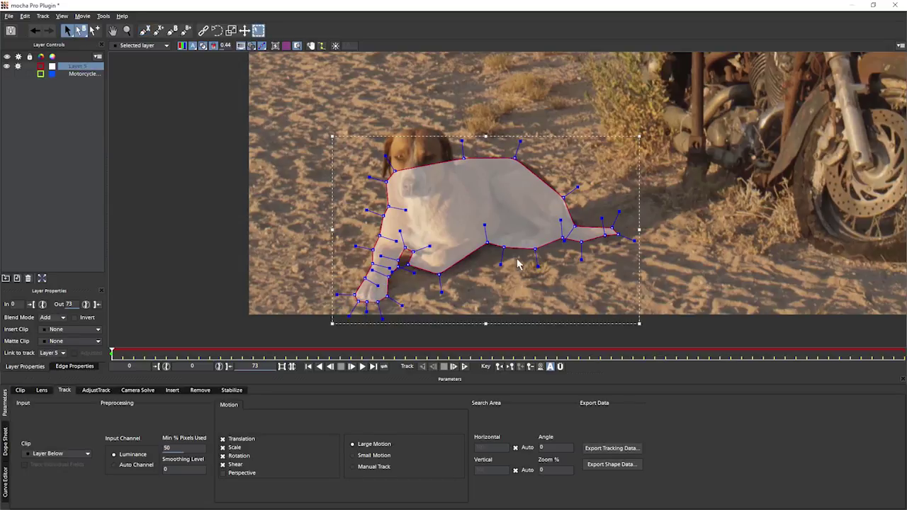
Turn off the layer matte display and the transform box around the dog shape
click(213, 46)
click(259, 31)
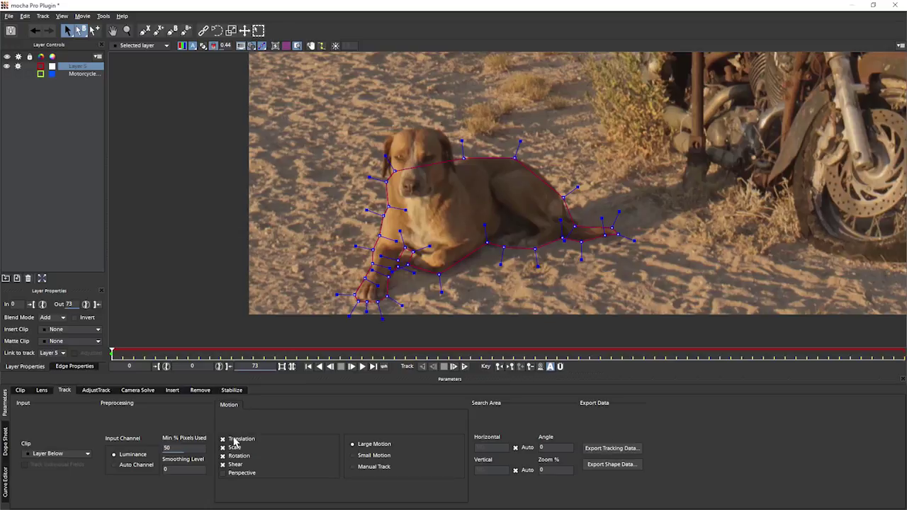
Track the dog shape forward to frame 73 with Shear excluded from the motion, and return to frame 0
click(222, 465)
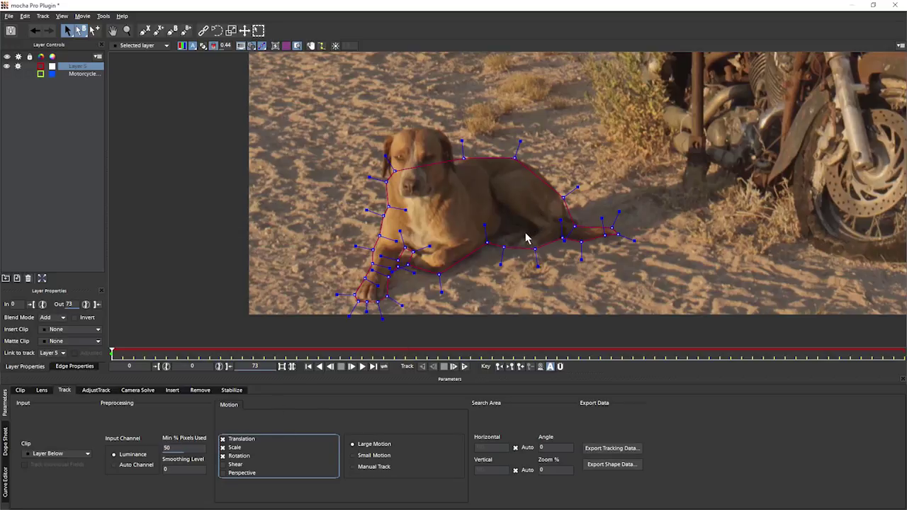
click(464, 367)
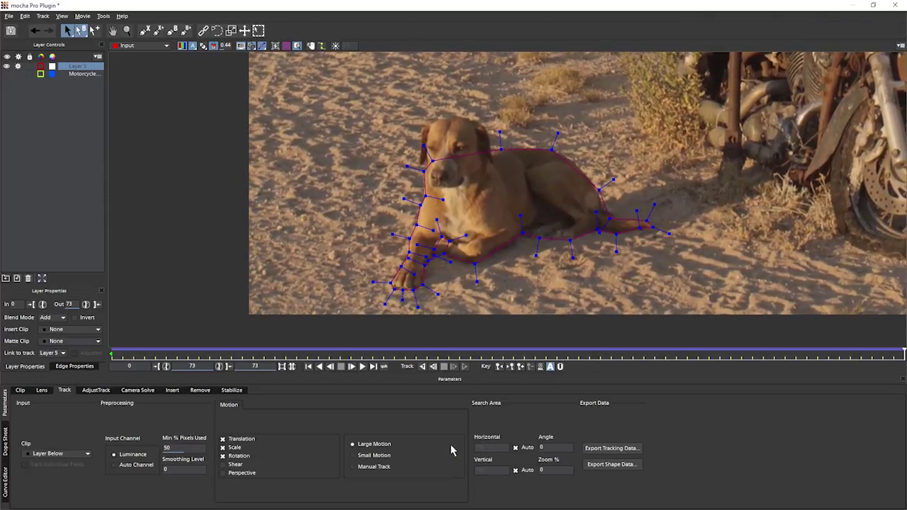
drag(846, 354, 112, 344)
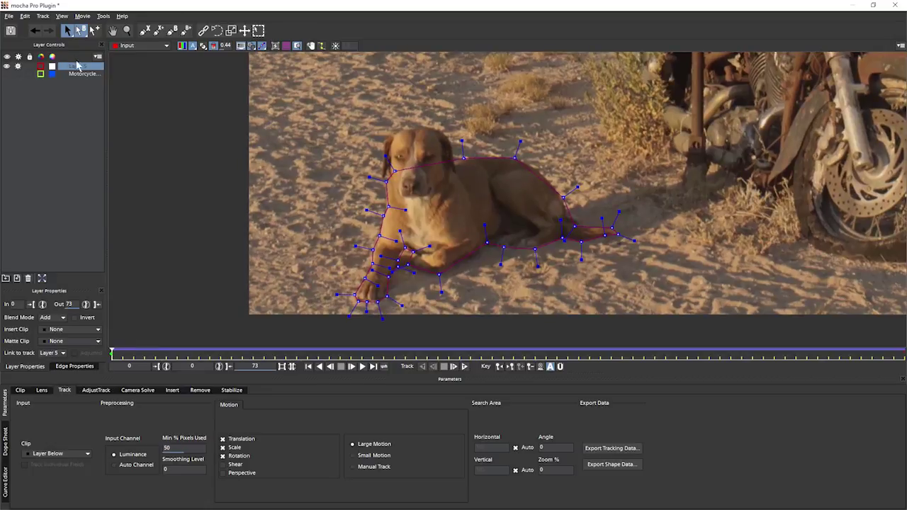
Rename the dog layer as Dog body M
double_click(79, 66)
click(94, 75)
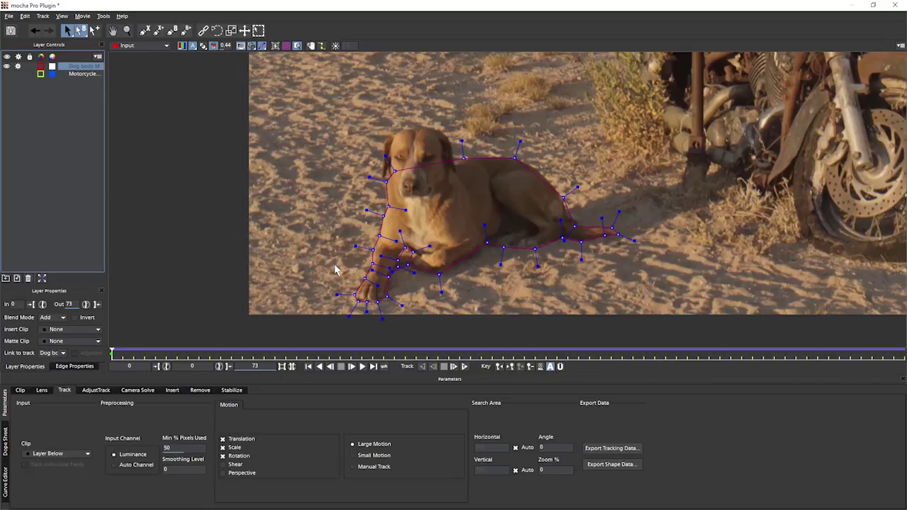
Go to frame 42 and enlarge the view to check the tracked outline around the whole dog
drag(192, 367, 433, 364)
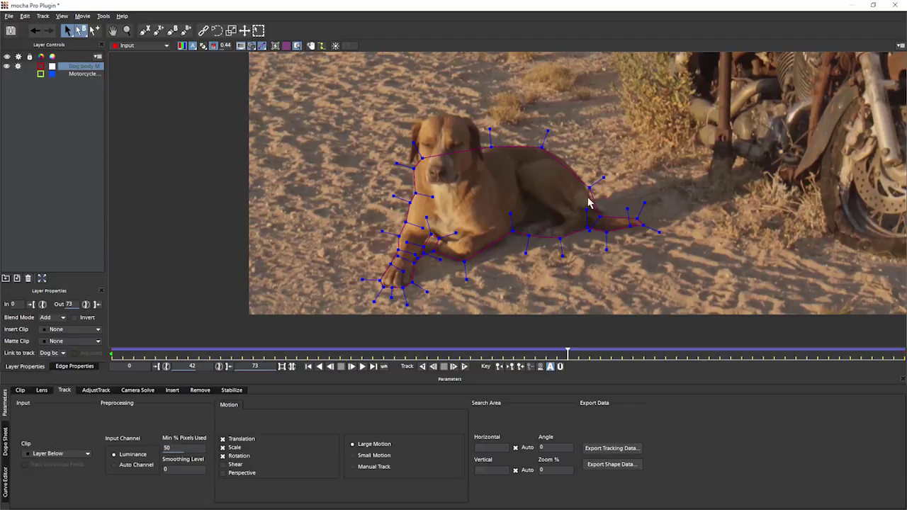
key(z)
drag(603, 207, 600, 74)
key(x)
drag(547, 170, 638, 282)
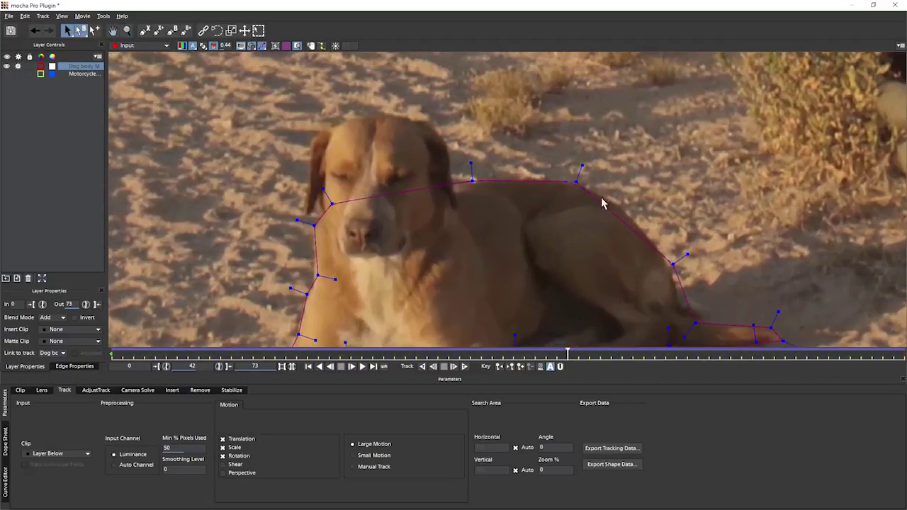
key(x)
drag(619, 252, 529, 110)
key(x)
drag(515, 184, 677, 269)
drag(494, 268, 462, 273)
key(z)
drag(533, 214, 534, 283)
key(x)
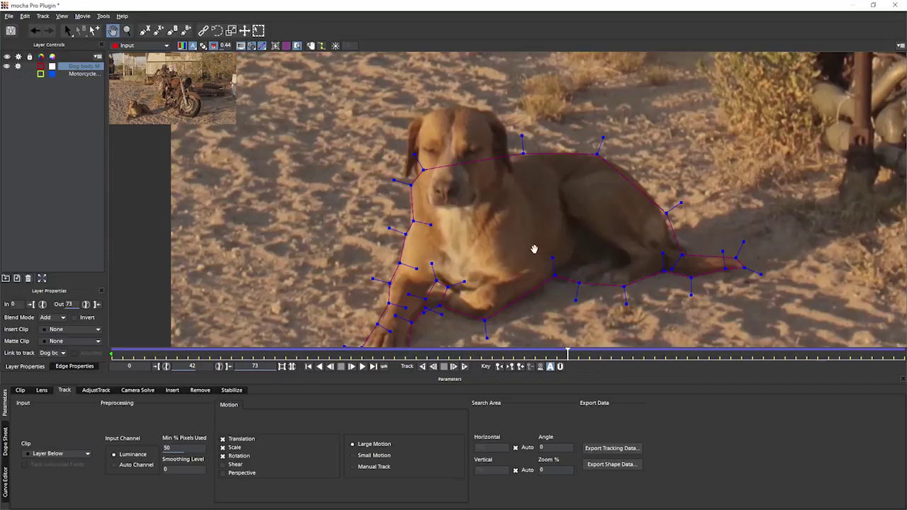
drag(534, 249, 532, 174)
scroll(546, 180, down, 1)
scroll(543, 183, down, 2)
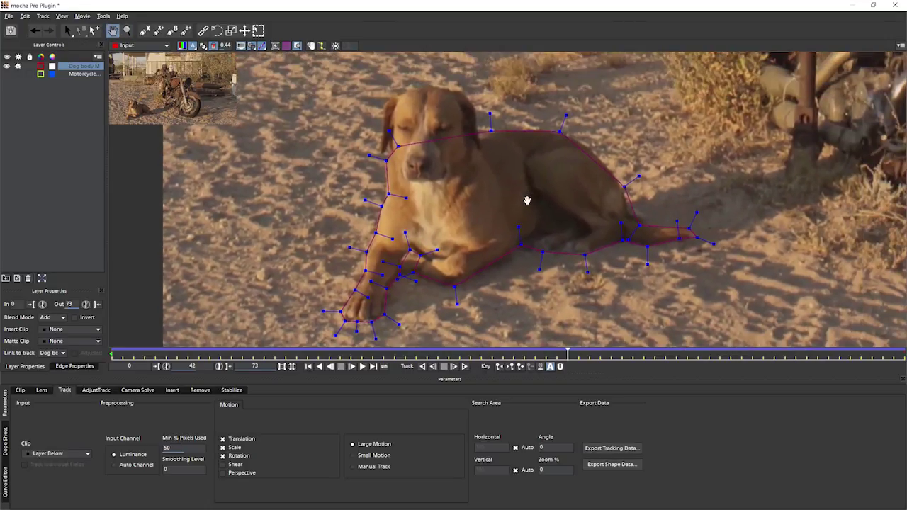
Try to move the X-spline point at the rear of the dog's back outward
key(s)
drag(560, 132, 574, 126)
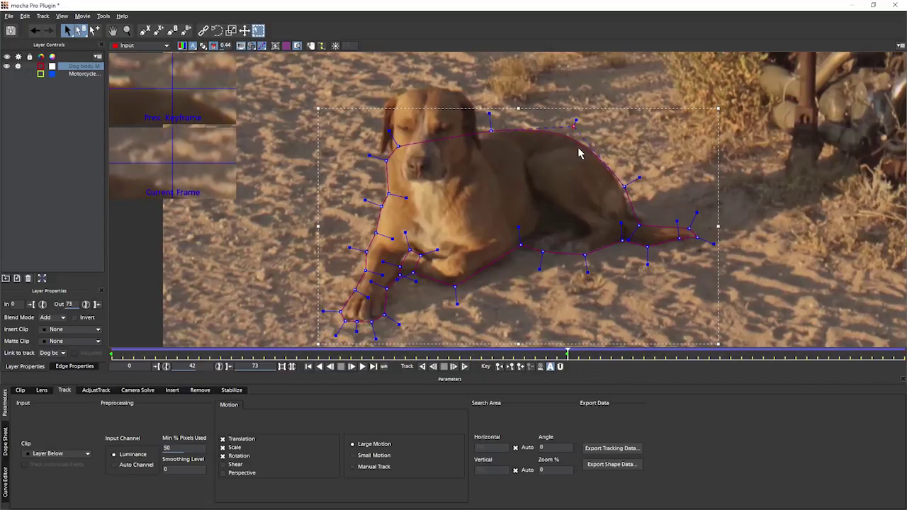
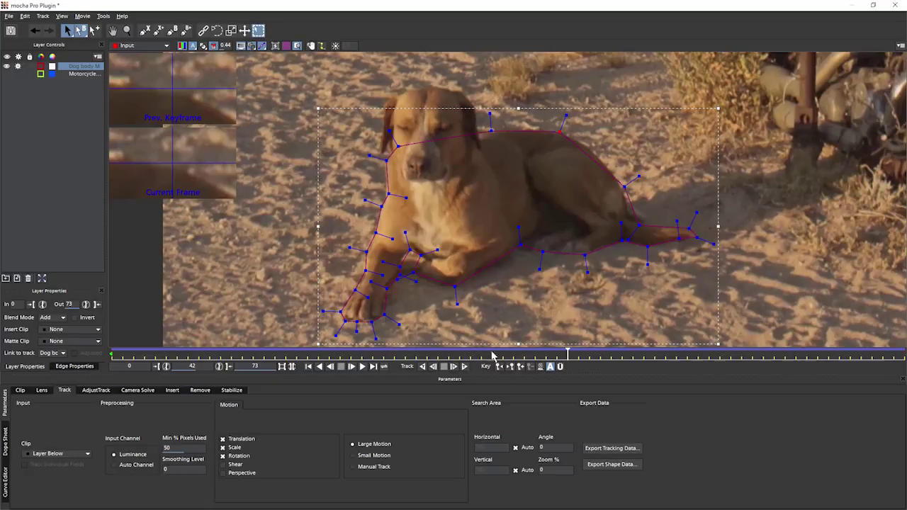
Enable Überkey and refit the X-spline points at the rear of the dog's back and on its rump
click(560, 367)
drag(567, 117, 571, 129)
drag(624, 187, 621, 181)
drag(633, 172, 620, 180)
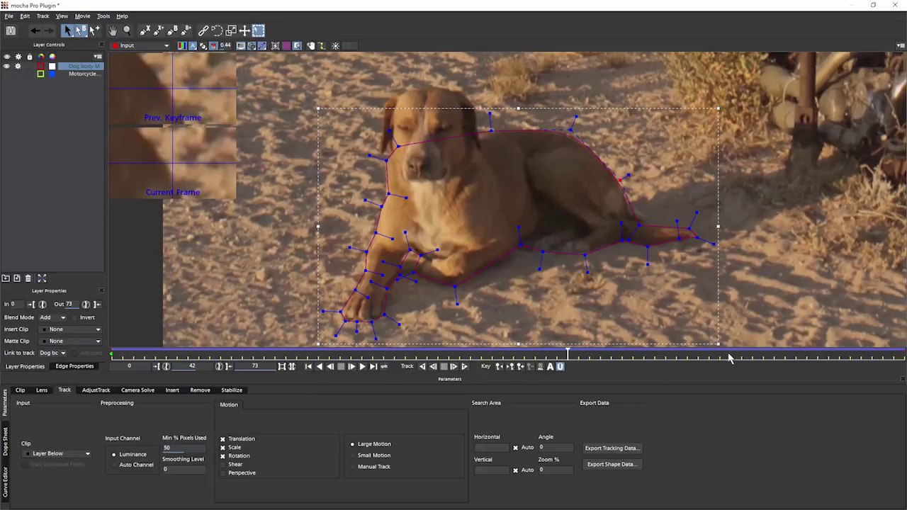
Refit the X-spline points around the dog's tail, hind leg, belly and folded front leg
drag(640, 225, 628, 216)
drag(690, 228, 697, 239)
mouse_move(679, 238)
mouse_down()
mouse_move(677, 251)
mouse_move(678, 239)
mouse_up()
mouse_move(697, 240)
mouse_down()
mouse_move(713, 234)
mouse_move(704, 234)
mouse_up()
drag(648, 247, 647, 247)
drag(650, 265, 650, 261)
drag(585, 255, 585, 254)
mouse_move(520, 246)
mouse_down()
mouse_move(520, 235)
mouse_move(515, 256)
mouse_up()
mouse_move(455, 286)
mouse_down()
mouse_move(450, 300)
mouse_move(445, 287)
mouse_up()
Add a control point to the X-spline along the underside of the dog's folded front leg
click(515, 245)
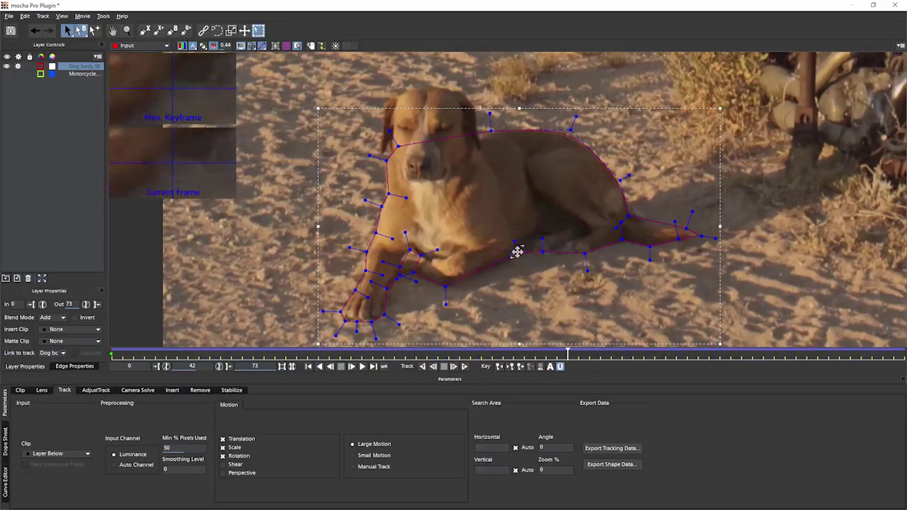
click(95, 32)
drag(507, 246, 394, 276)
Refine the X-spline points and their tension along the dog's extended front leg and paw
click(67, 32)
key(ctrl+a)
drag(405, 233, 409, 237)
click(401, 303)
drag(372, 322, 368, 322)
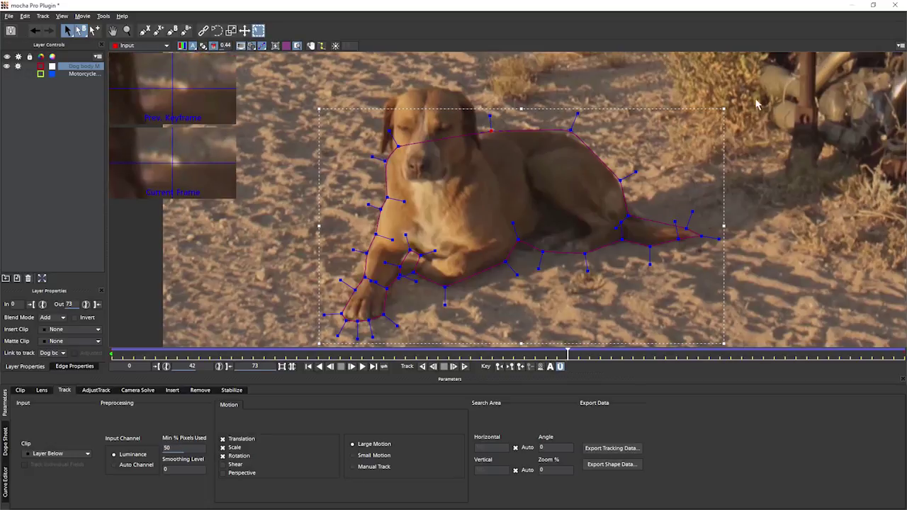
Adjust the X-spline point on the dog's rump and switch keyframing from Überkey back to Autokey
click(618, 182)
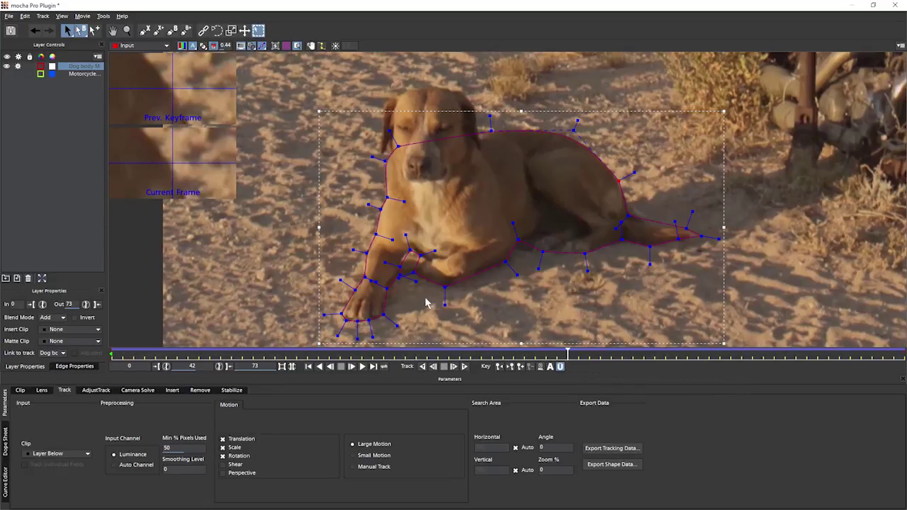
click(560, 367)
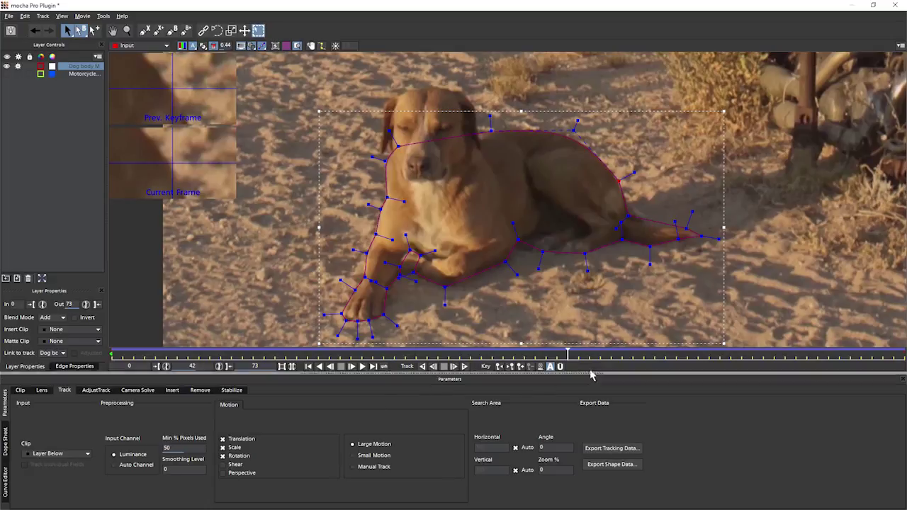
Play back the clip to check the refined dog body shape, and stop the playback
click(362, 367)
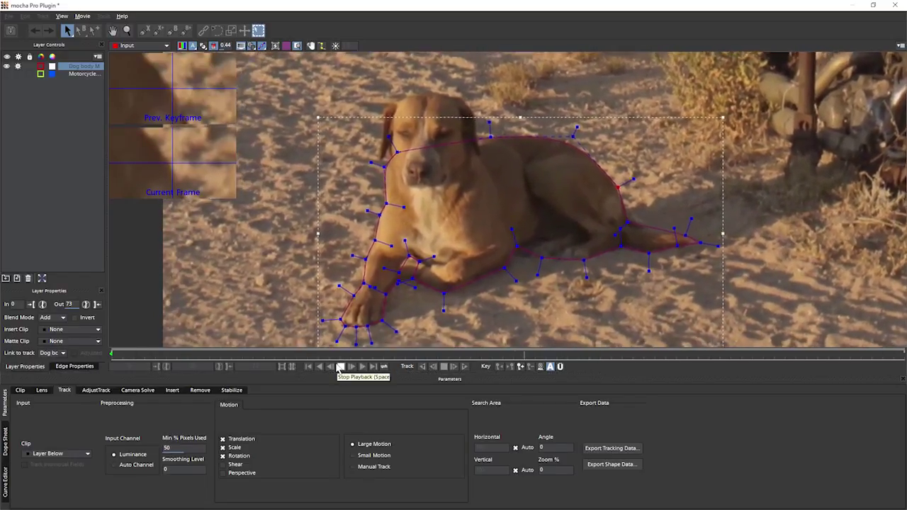
click(339, 367)
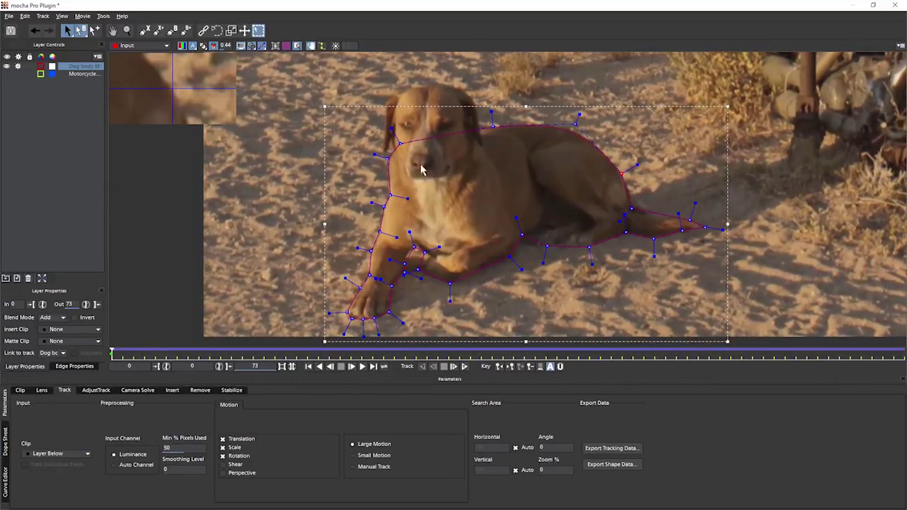
Add an X-spline around the dog's head to the dog body layer and refine its points beside the ear and cheek
click(158, 30)
click(404, 172)
click(389, 143)
click(388, 158)
click(381, 151)
click(388, 92)
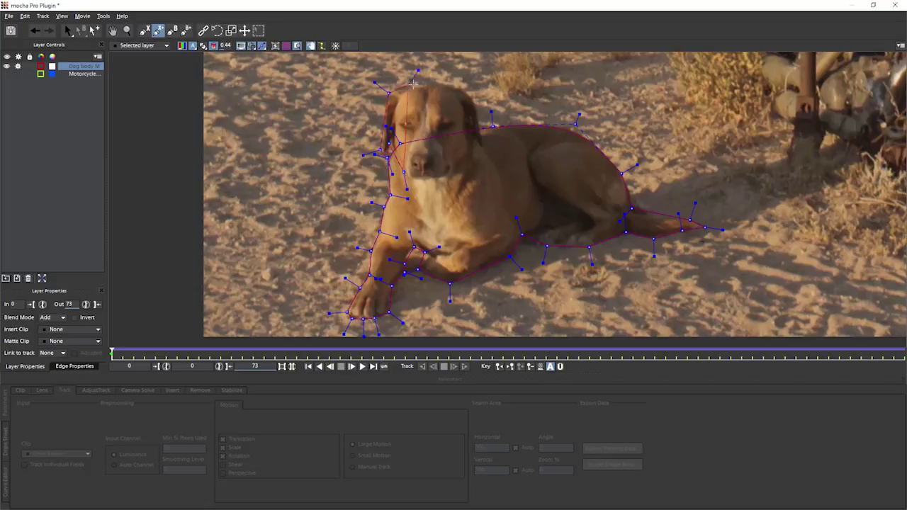
click(429, 82)
click(479, 89)
click(491, 126)
click(488, 148)
click(437, 185)
right_click(439, 204)
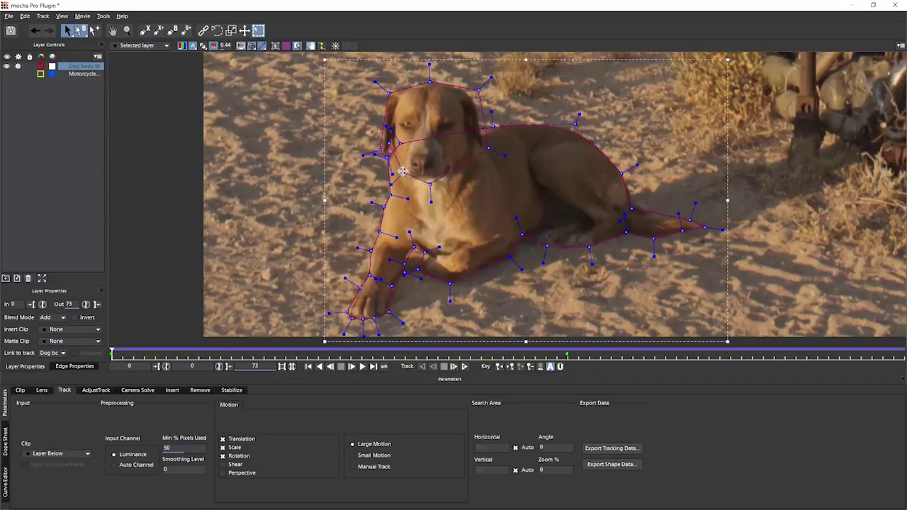
drag(478, 90, 470, 92)
drag(488, 148, 483, 150)
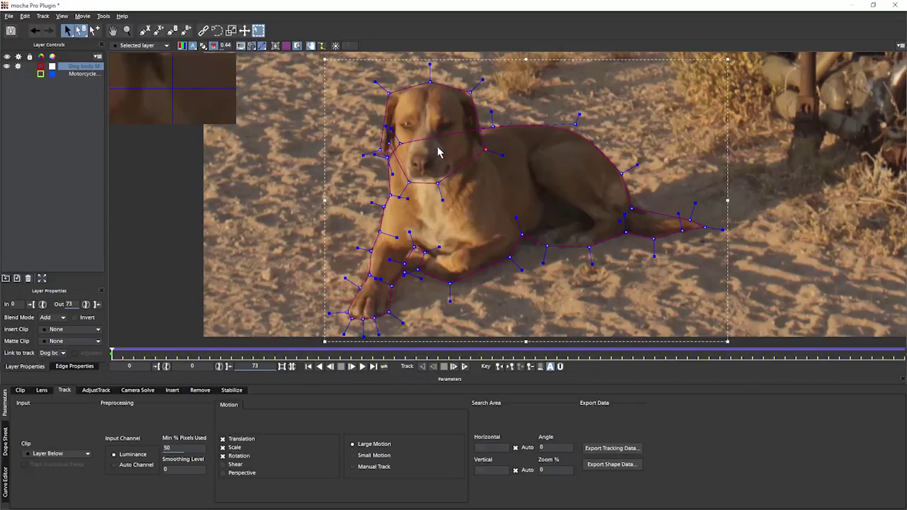
Show the layer mattes, select all points in the head spline and delete them
click(202, 46)
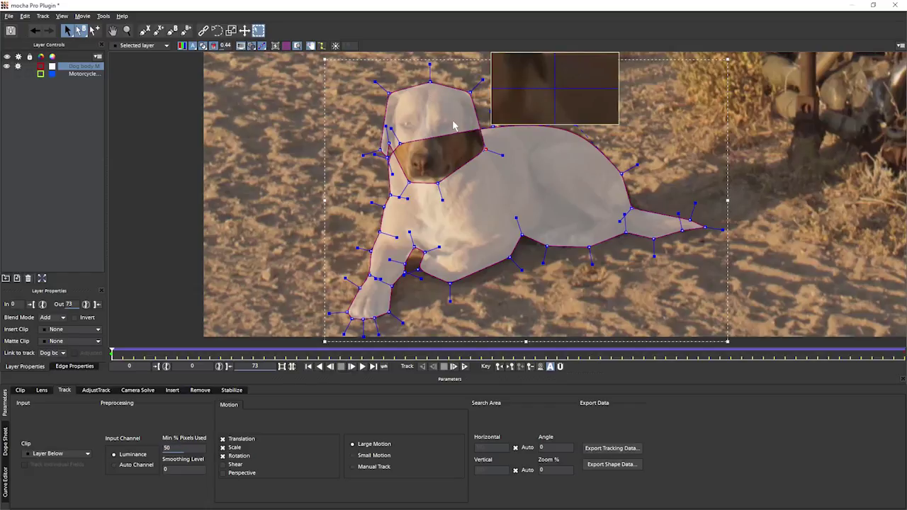
right_click(431, 82)
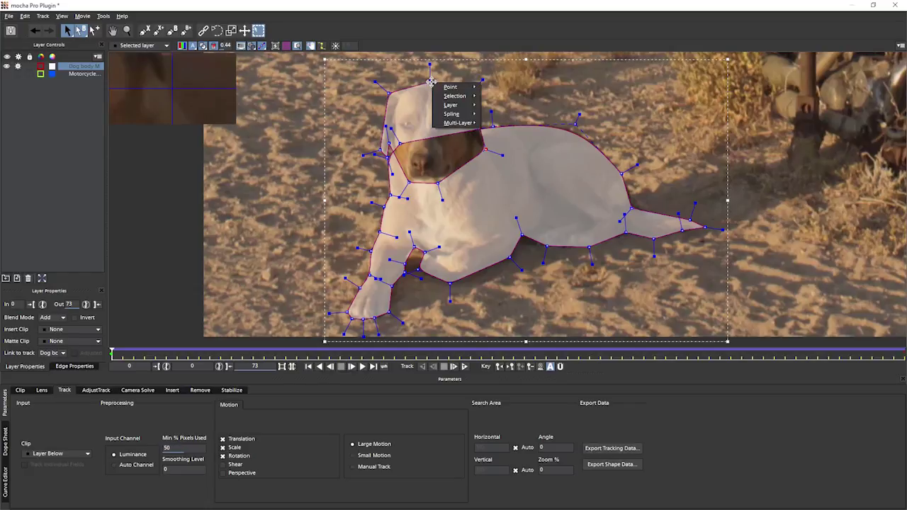
mouse_move(433, 88)
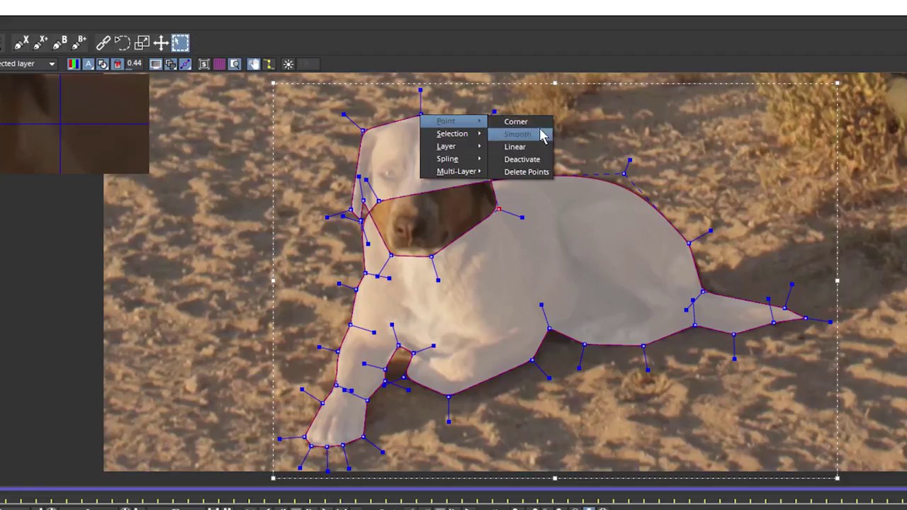
mouse_move(475, 136)
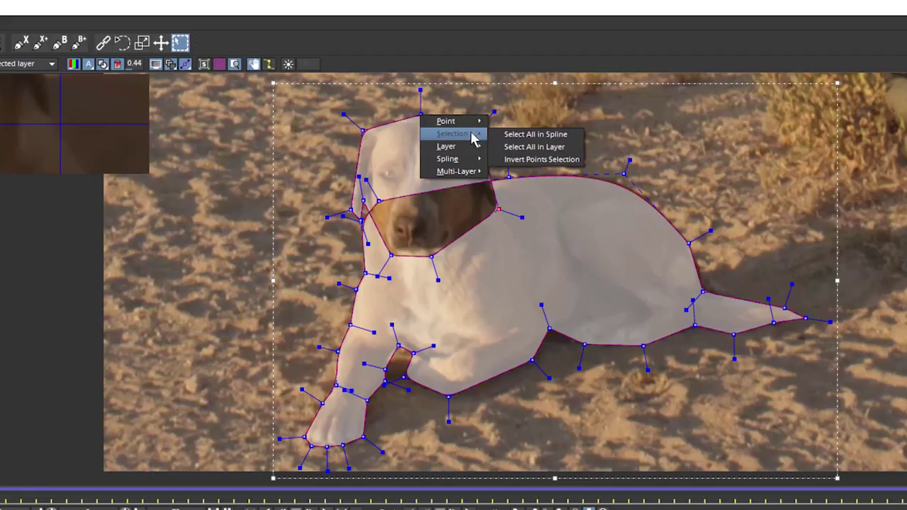
click(575, 142)
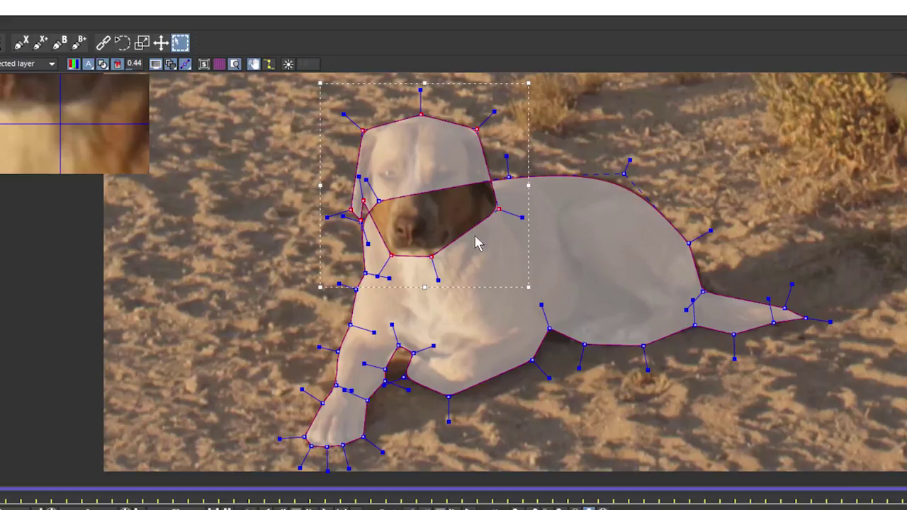
key(Delete)
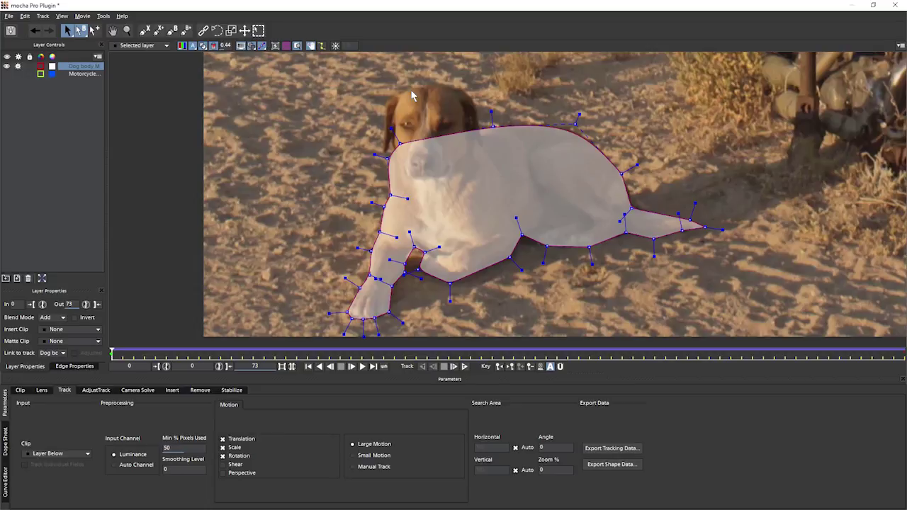
Turn off processing for the dog body layer and draw an X-spline around the dog's head as a separate layer
click(19, 67)
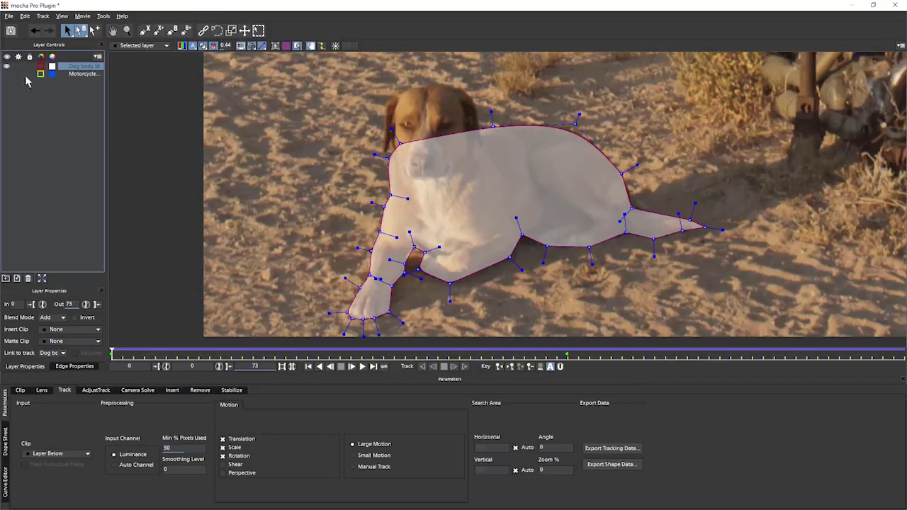
click(146, 32)
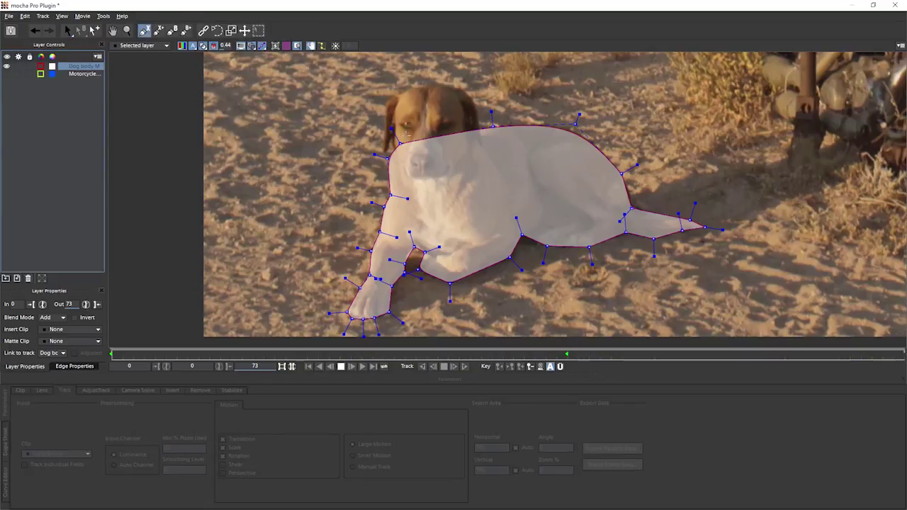
click(385, 149)
click(386, 101)
click(402, 90)
click(420, 86)
click(458, 88)
click(476, 99)
click(485, 112)
drag(485, 112, 479, 129)
click(485, 164)
click(430, 189)
click(390, 186)
click(403, 172)
click(394, 147)
click(393, 137)
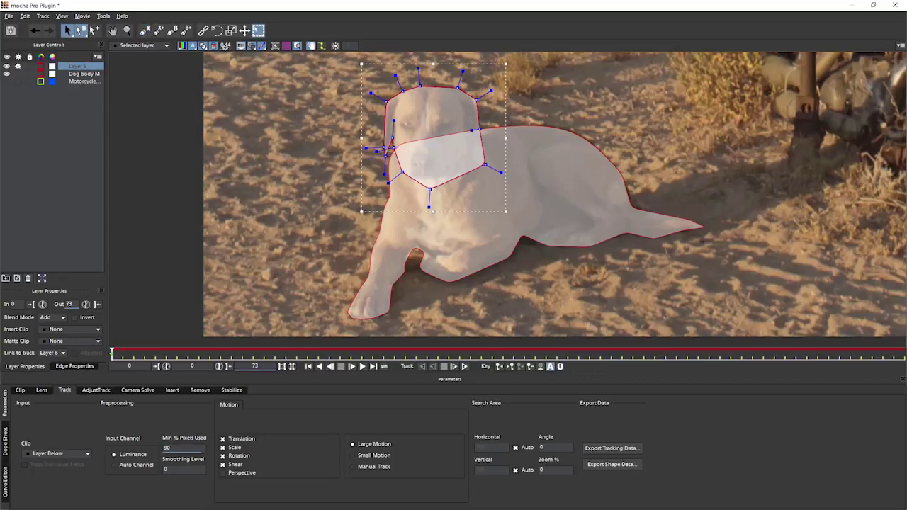
Hide the mattes, lock the dog body layer and soften the head X-spline's point tension to follow the dog's outline
click(212, 46)
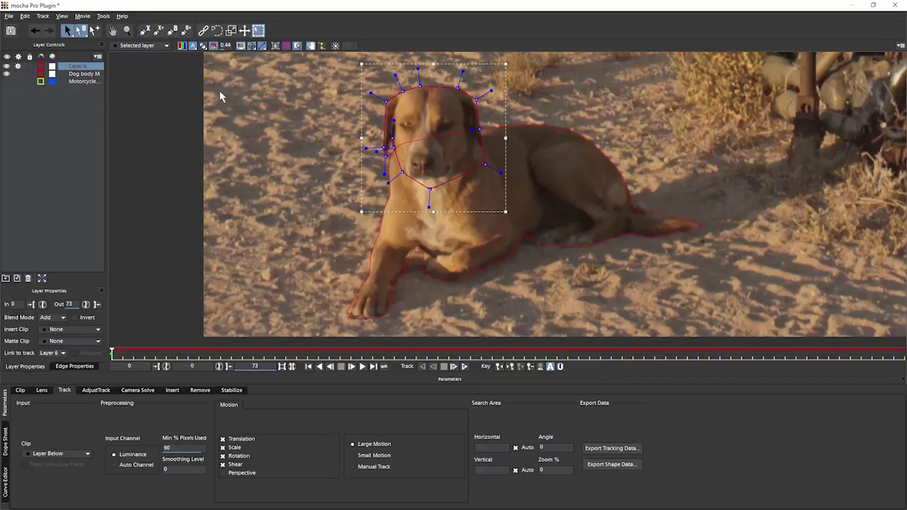
click(29, 73)
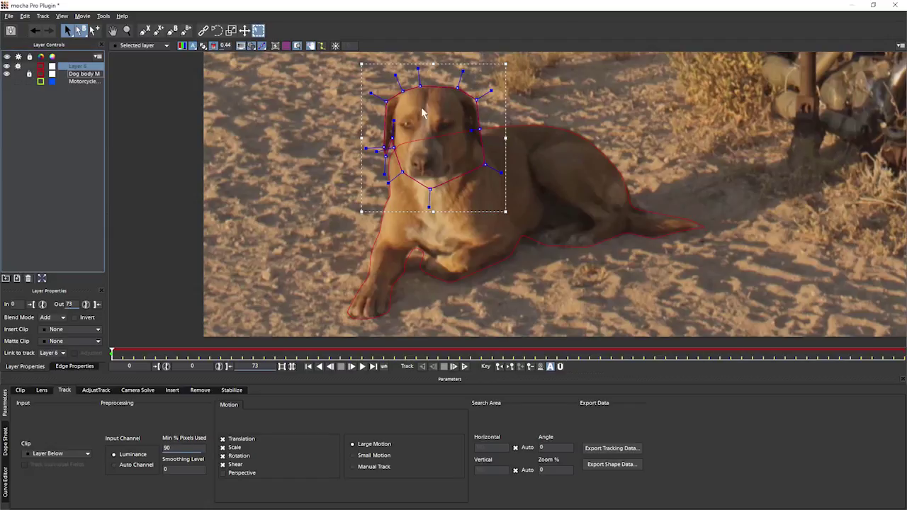
click(464, 72)
drag(464, 72, 463, 75)
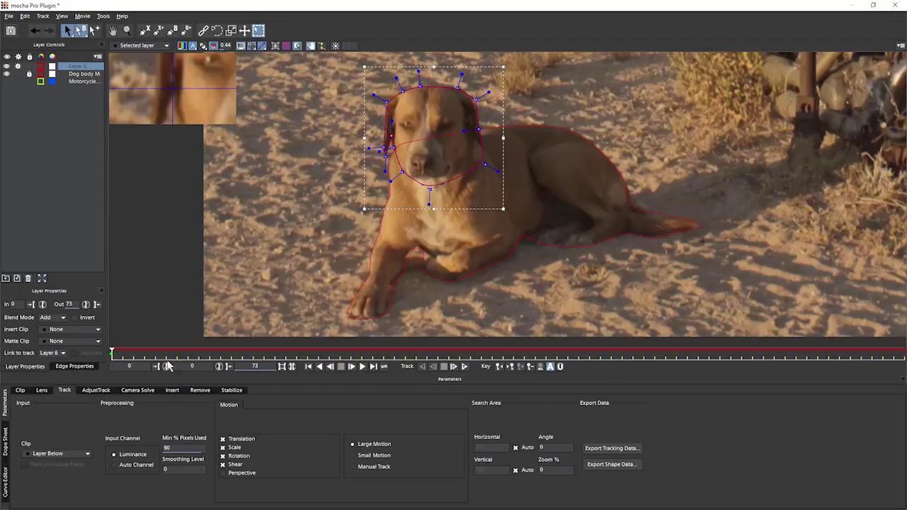
Rename the head layer as Dog head M and link it to the Dog body M track
drag(112, 353, 111, 376)
key(Return)
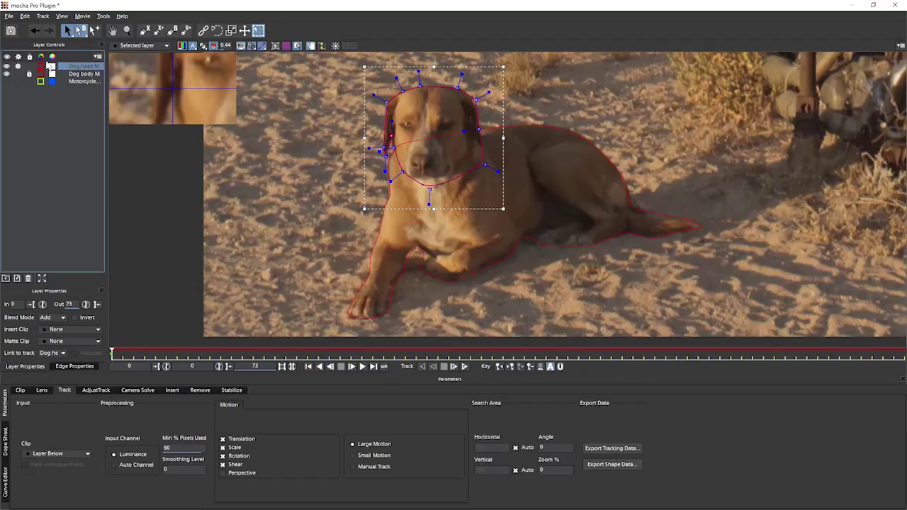
click(52, 353)
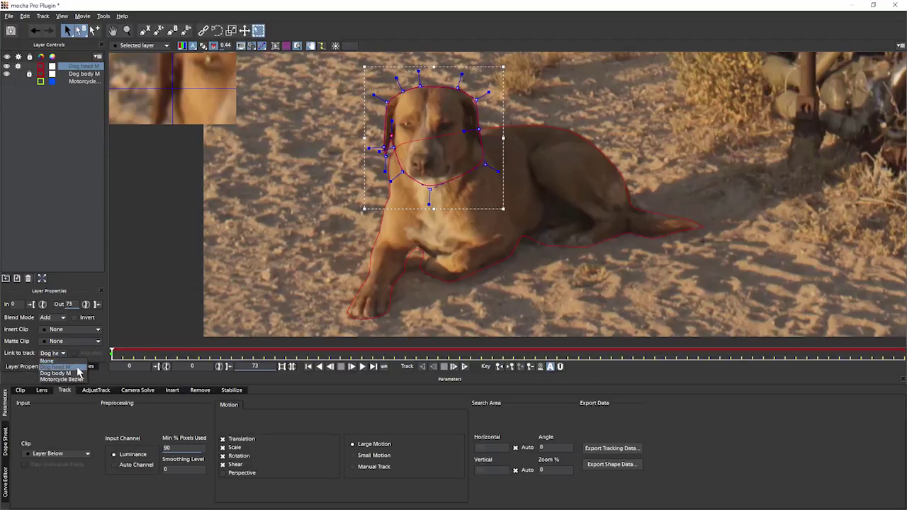
click(80, 373)
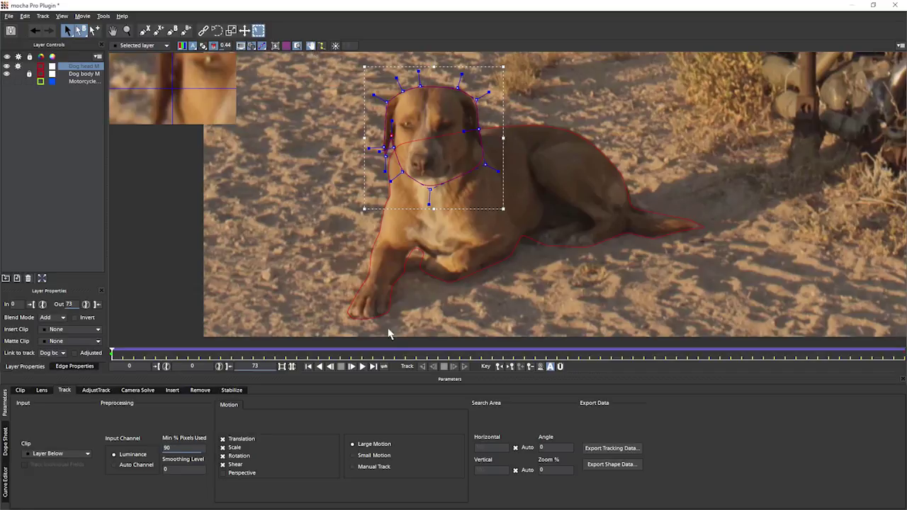
Play back the clip to check the linked head shape, and return to frame 0
click(372, 366)
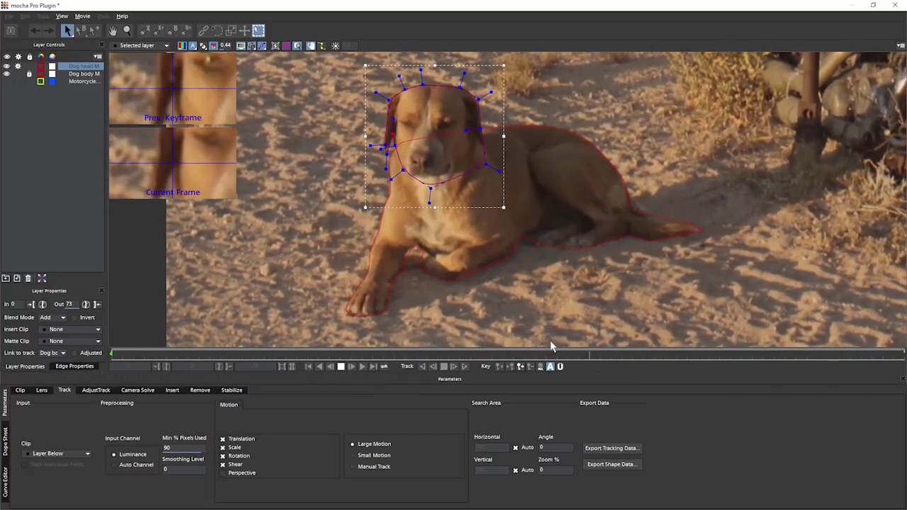
drag(503, 352, 112, 353)
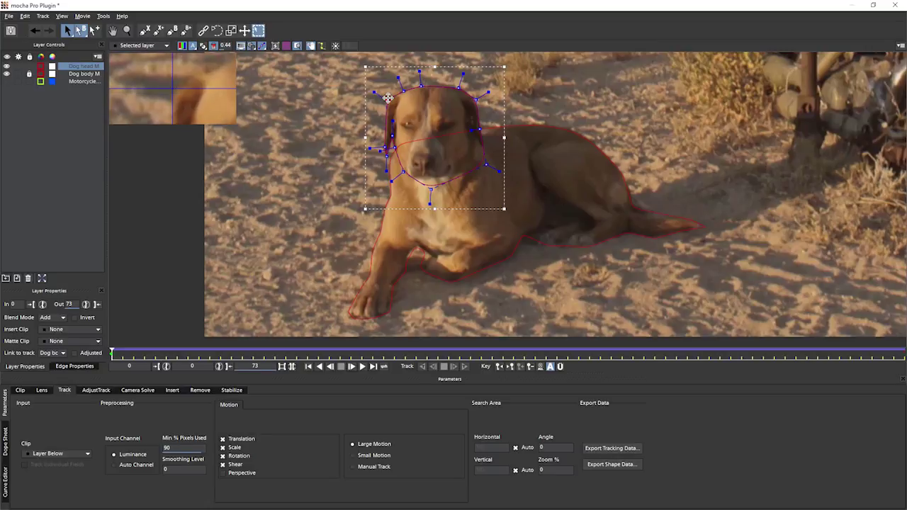
Add a keyframe to the dog head shape at frame 41 and move to frame 60
drag(111, 352, 551, 373)
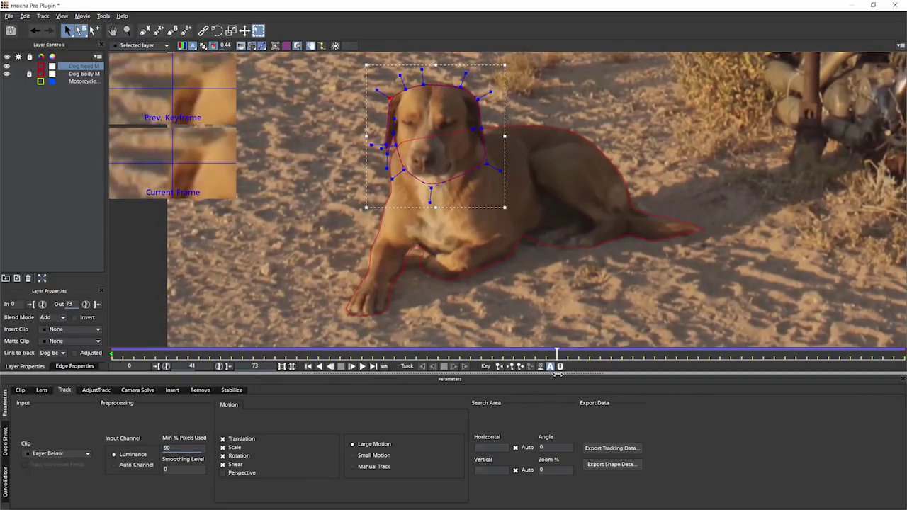
click(521, 367)
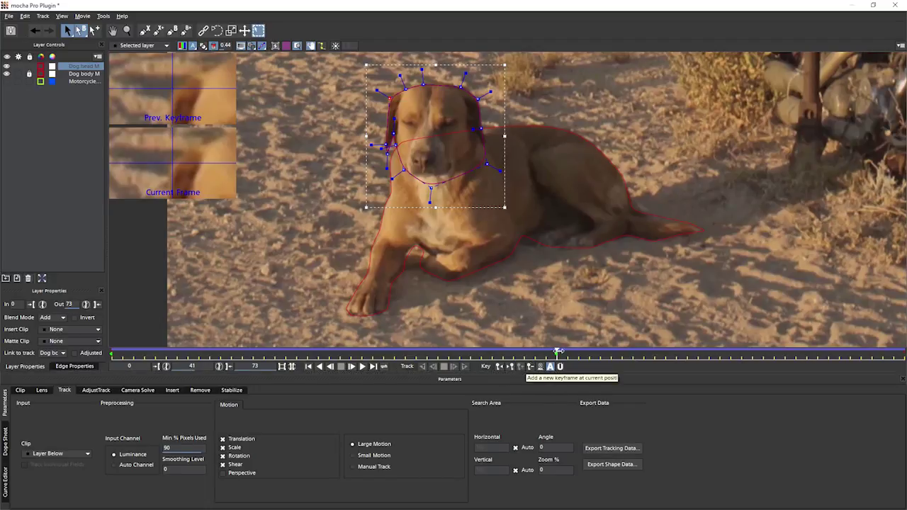
drag(557, 353, 763, 362)
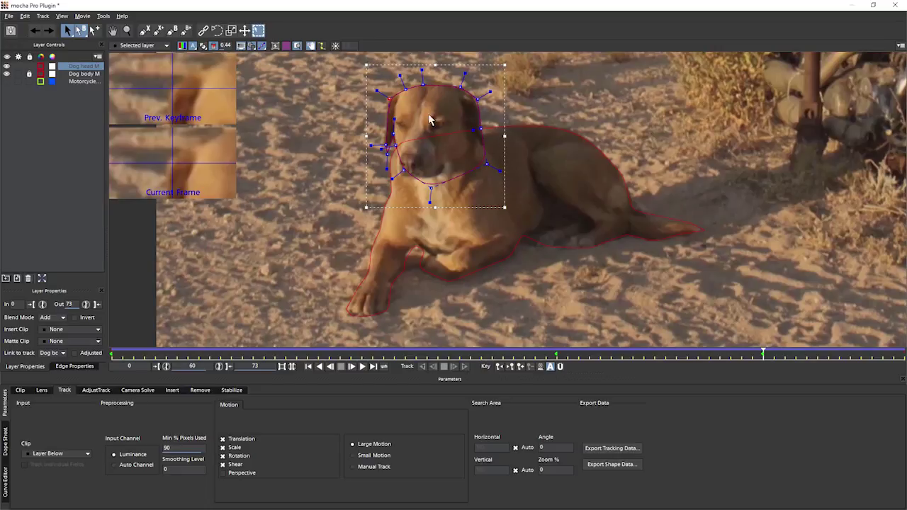
Try resizing the dog head shape with its transform box, and undo the changes
mouse_move(503, 208)
mouse_down()
mouse_move(486, 188)
mouse_move(444, 180)
mouse_move(492, 203)
mouse_move(479, 189)
mouse_move(483, 213)
mouse_move(499, 197)
mouse_move(488, 186)
mouse_move(511, 209)
mouse_move(501, 203)
mouse_up()
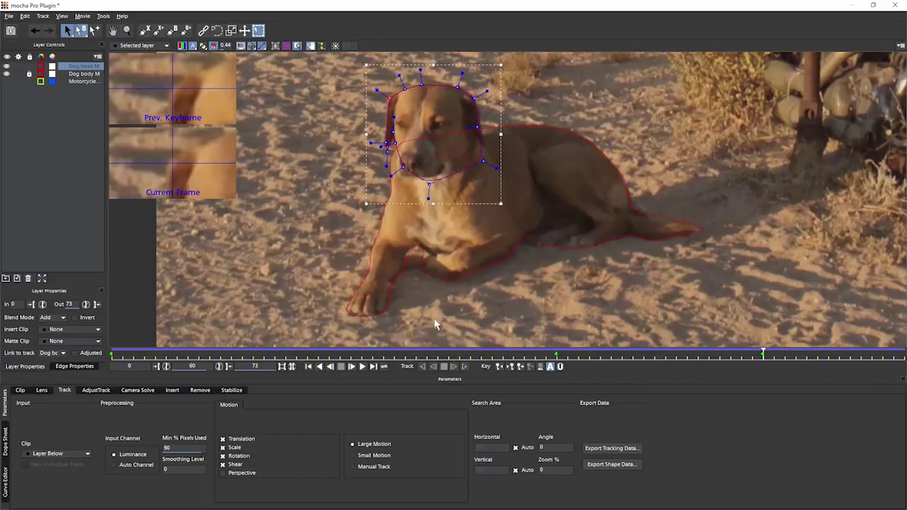
key(ctrl+z)
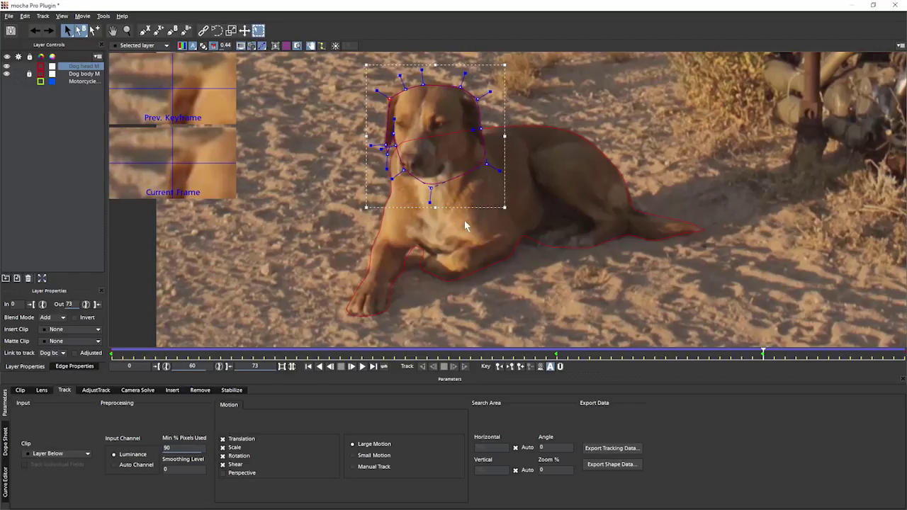
mouse_move(435, 208)
mouse_down()
mouse_move(422, 293)
mouse_move(436, 226)
mouse_up()
drag(505, 136, 482, 136)
key(ctrl+z)
Reshape the head spline with its transform box to fit the turned head at frame 60, and check it at frame 73
mouse_move(498, 206)
mouse_down()
mouse_move(492, 213)
mouse_move(510, 189)
mouse_move(492, 211)
mouse_move(513, 190)
mouse_move(505, 204)
mouse_up()
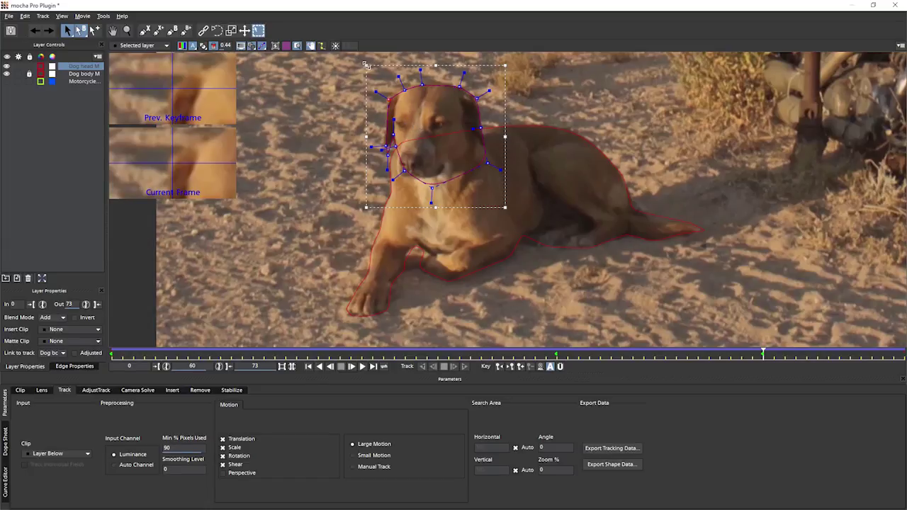
mouse_move(366, 65)
mouse_down()
mouse_move(370, 72)
mouse_move(361, 62)
mouse_up()
drag(364, 207, 368, 200)
drag(506, 207, 508, 206)
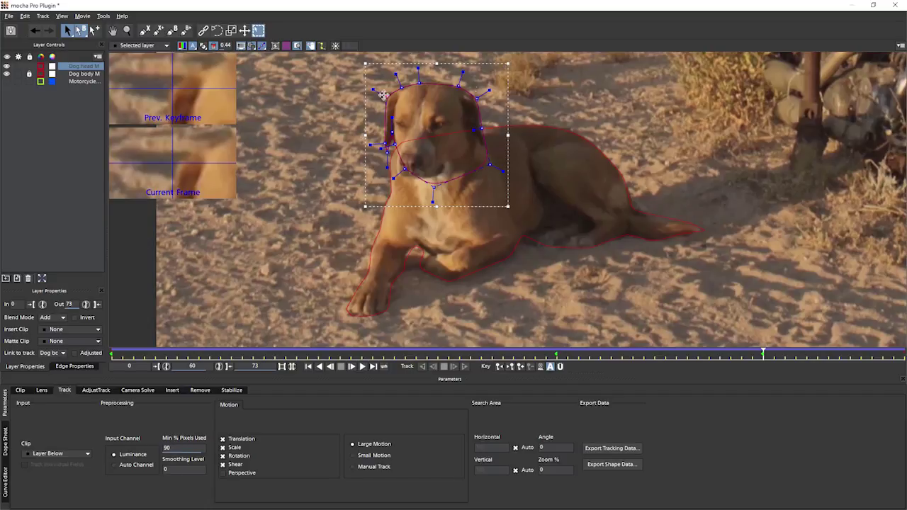
drag(764, 354, 906, 375)
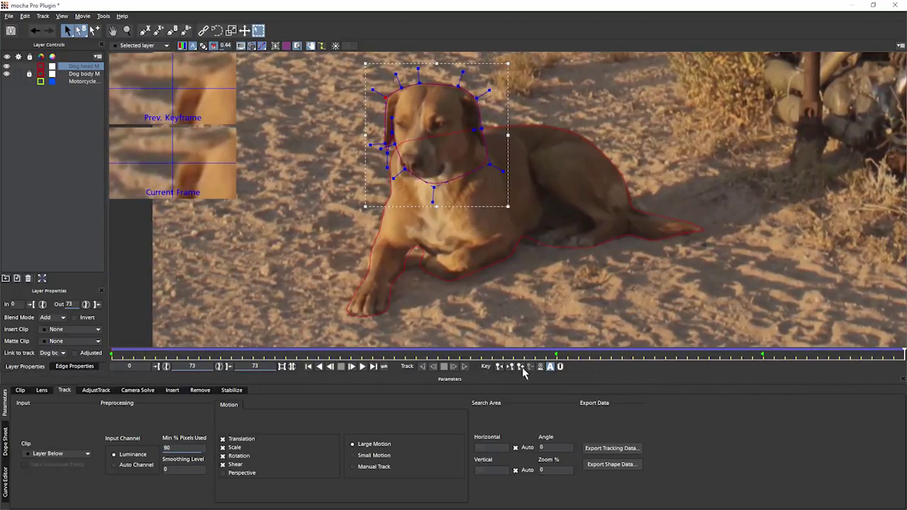
click(500, 367)
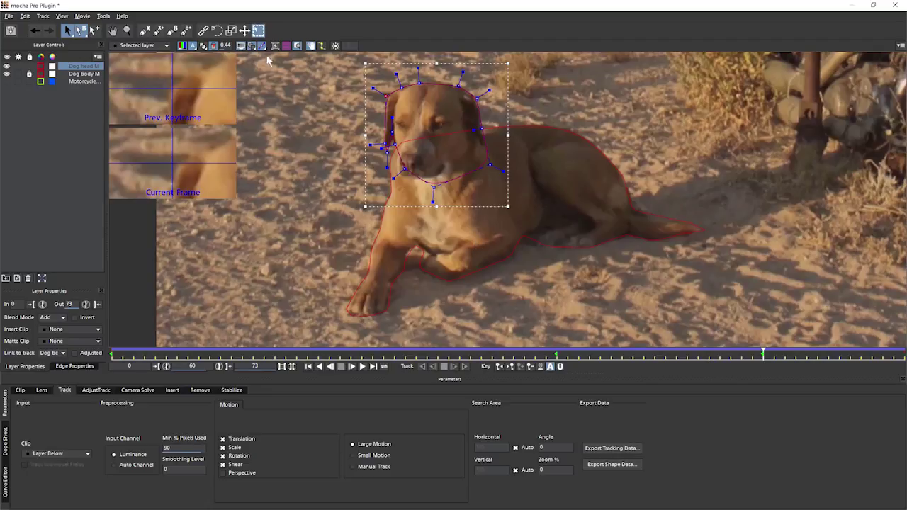
Show the layer mattes without spline overlays and play back the full frame with the dog and motorcycle layers visible
click(203, 46)
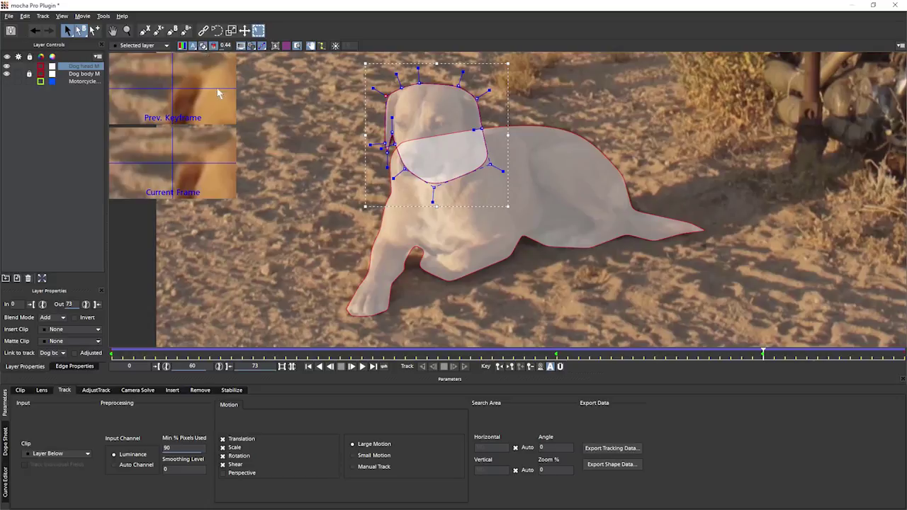
click(251, 45)
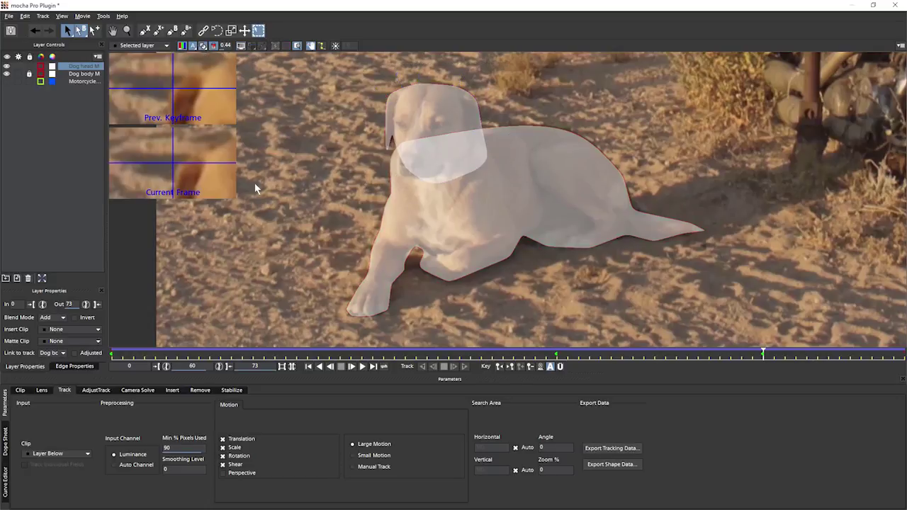
key(asterisk)
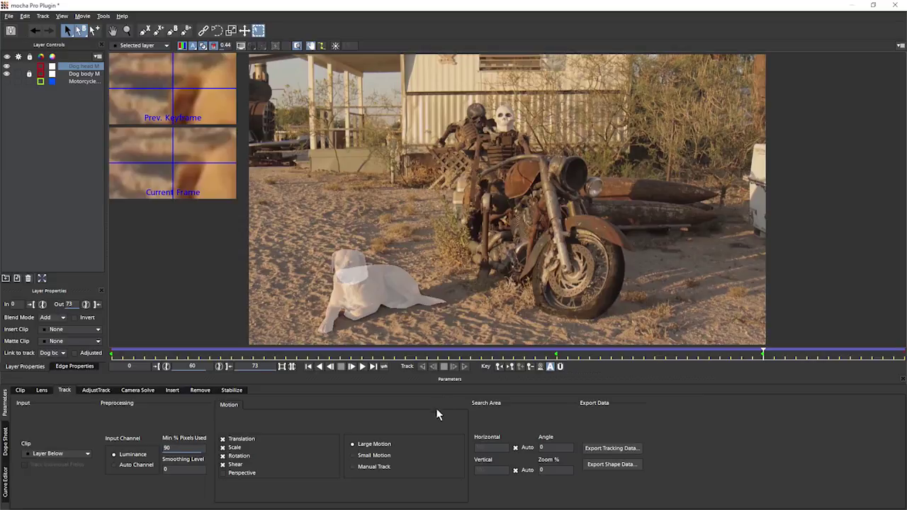
click(351, 367)
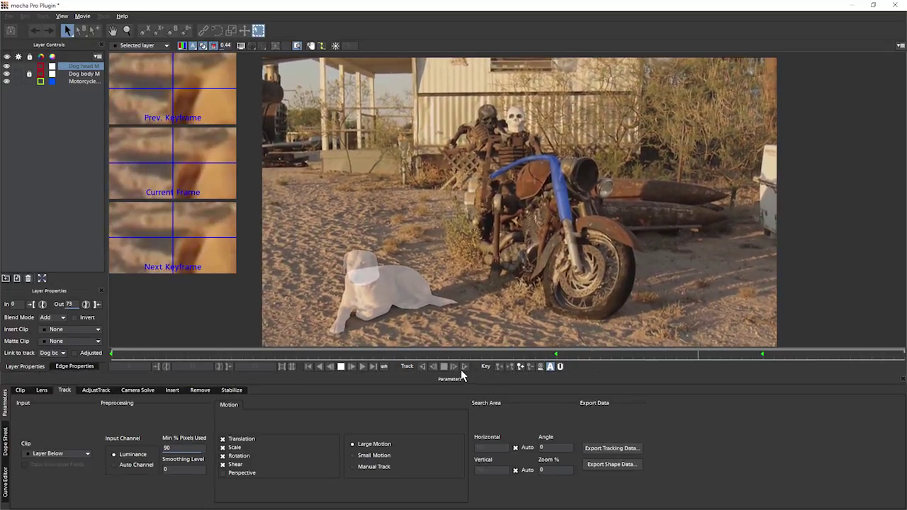
Stop playback at frame 42 with the dog in close view, and show the edge properties of the dog body layer
click(341, 367)
key(z)
drag(424, 244, 520, 263)
key(x)
key(s)
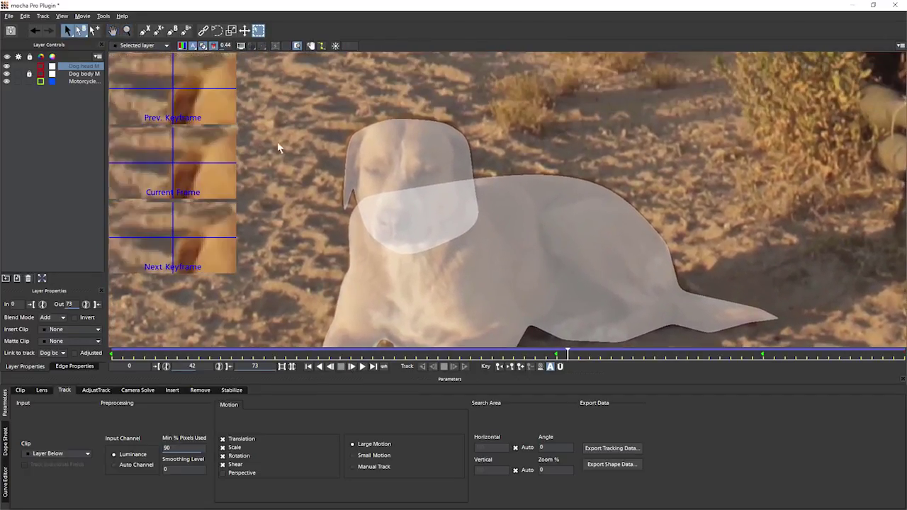
shift+click(83, 73)
click(76, 365)
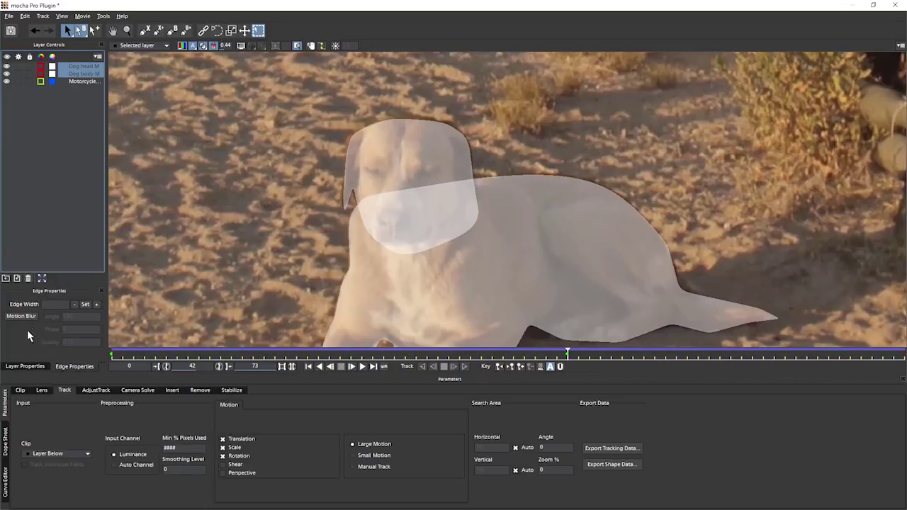
click(86, 73)
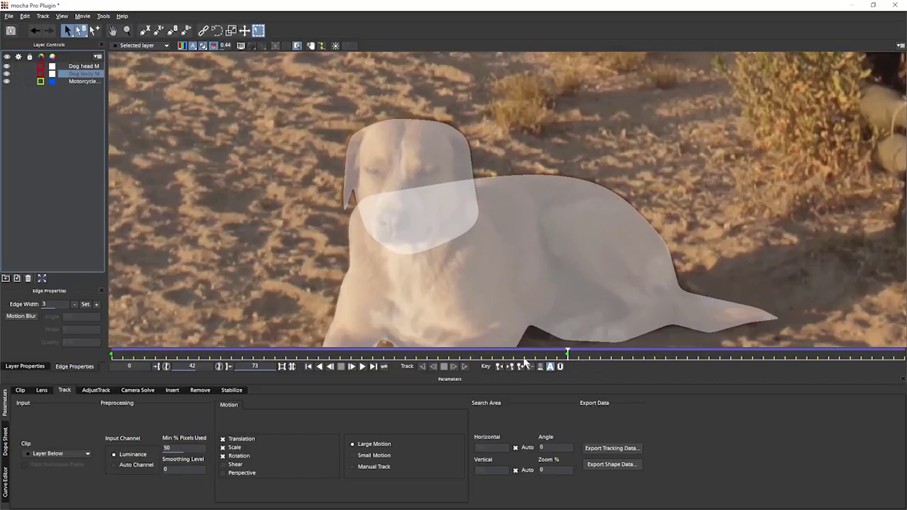
Turn on Überkey and set the edge width of the dog body shape to 1
click(561, 367)
click(86, 305)
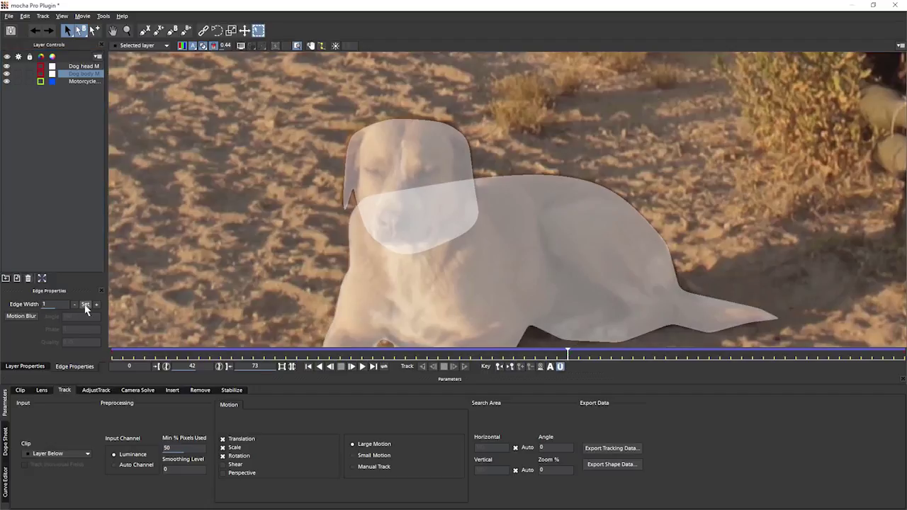
click(87, 306)
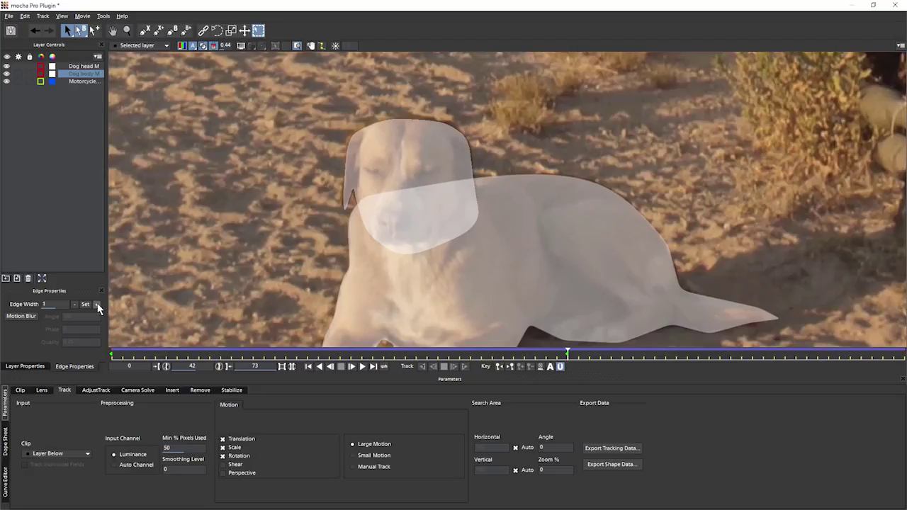
Try feathering the dog body with an edge width of 22.2, check it on the cut-out footage, and undo the feather
double_click(46, 304)
text(20.5)
drag(56, 278, 101, 312)
click(97, 305)
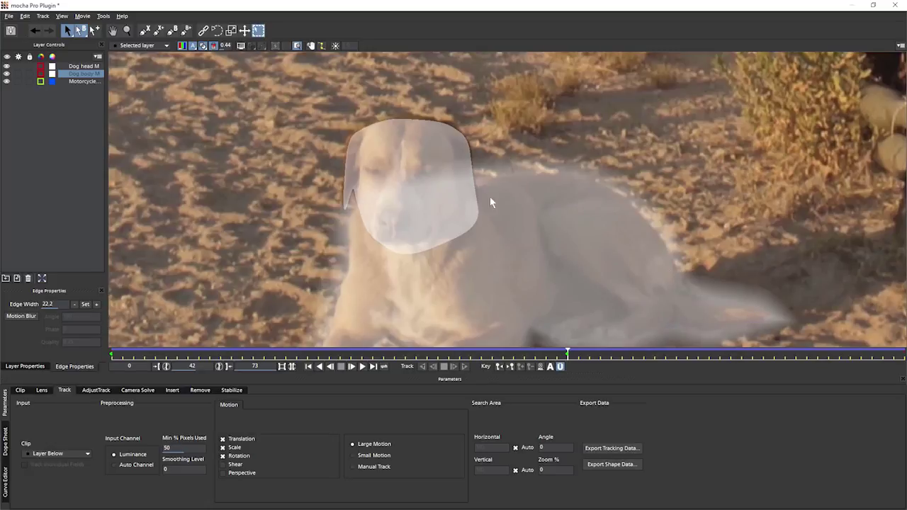
click(213, 46)
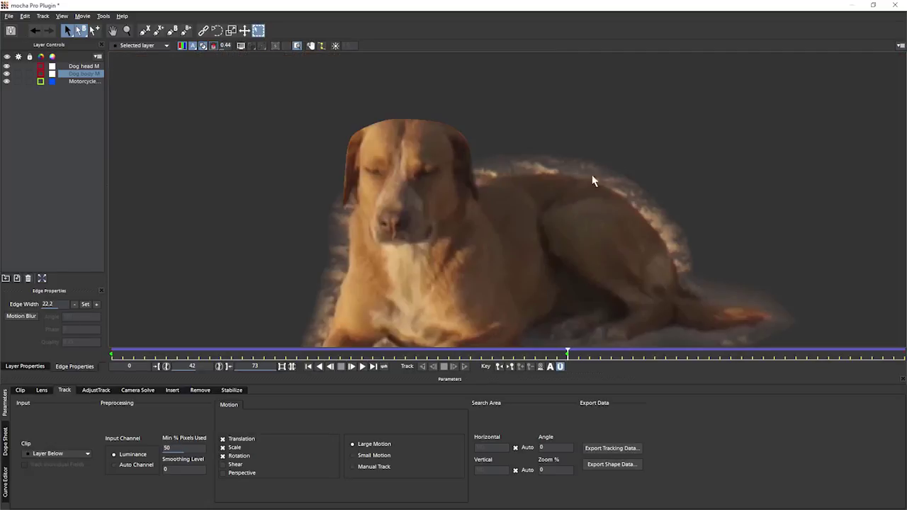
key(ctrl+z)
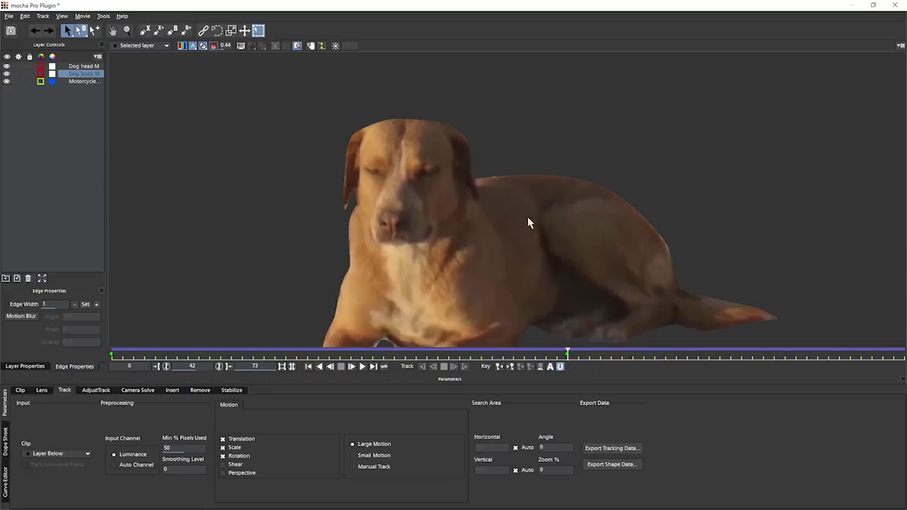
View the matte without the footage, feather the dog body with an edge width of 24.8, and show the spline overlays
click(183, 46)
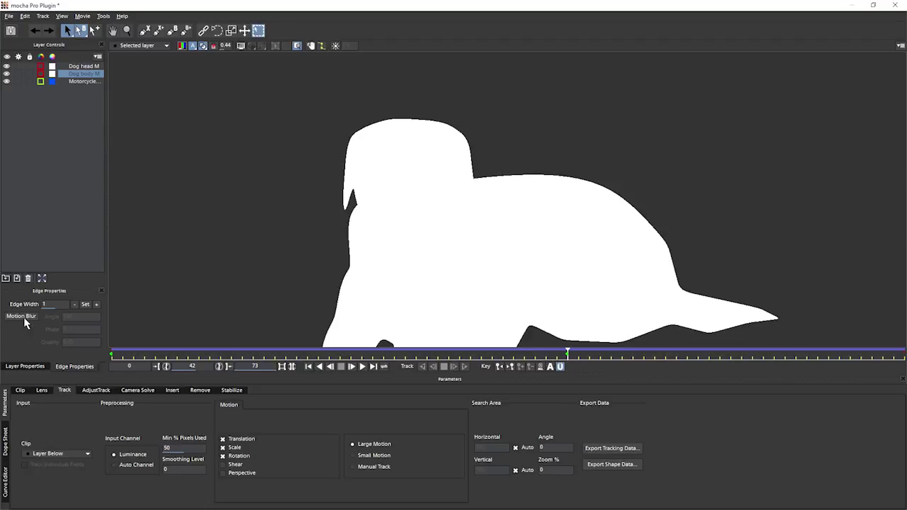
mouse_move(61, 304)
mouse_down()
mouse_move(42, 282)
mouse_move(65, 298)
mouse_up()
click(96, 304)
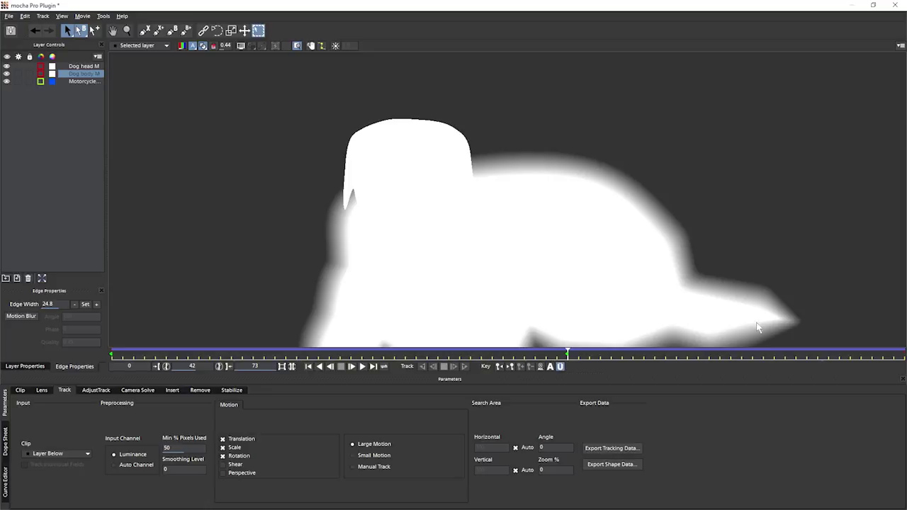
click(241, 45)
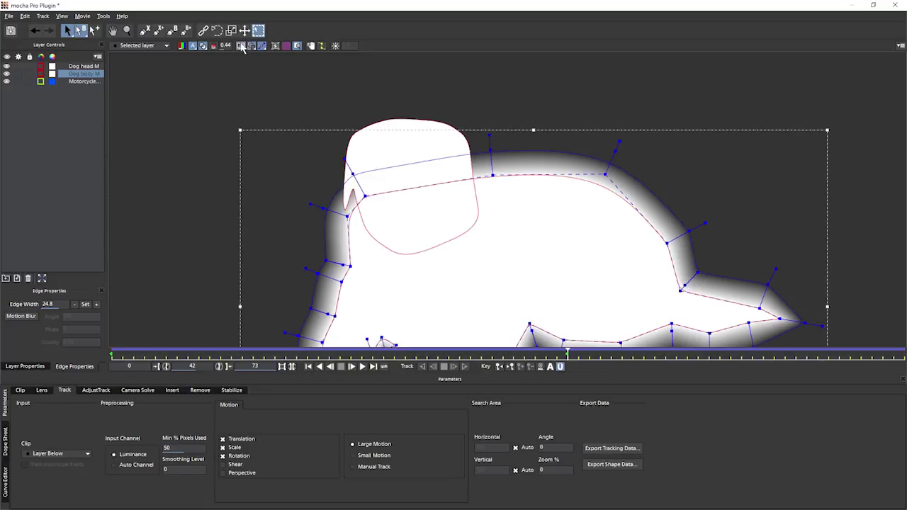
Restrict point selection to Pick Edge and pull the feather point at the dog's rump outward
click(258, 32)
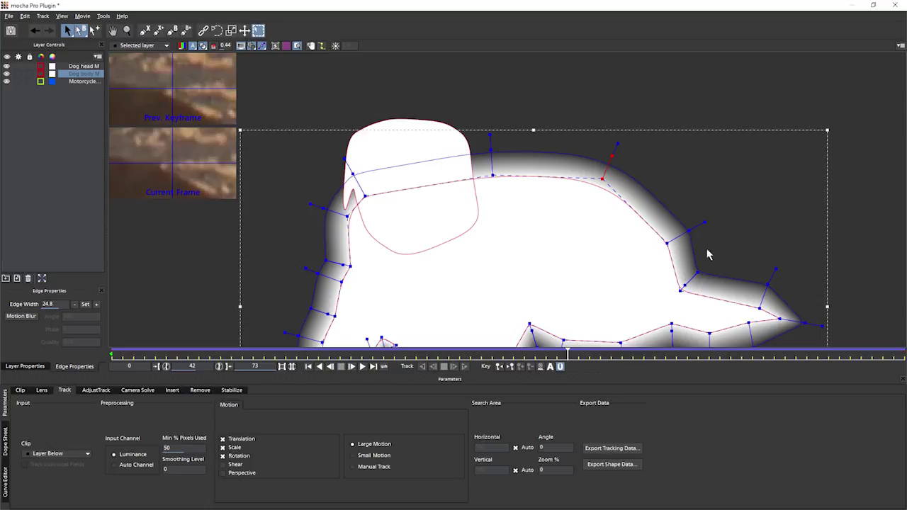
click(80, 31)
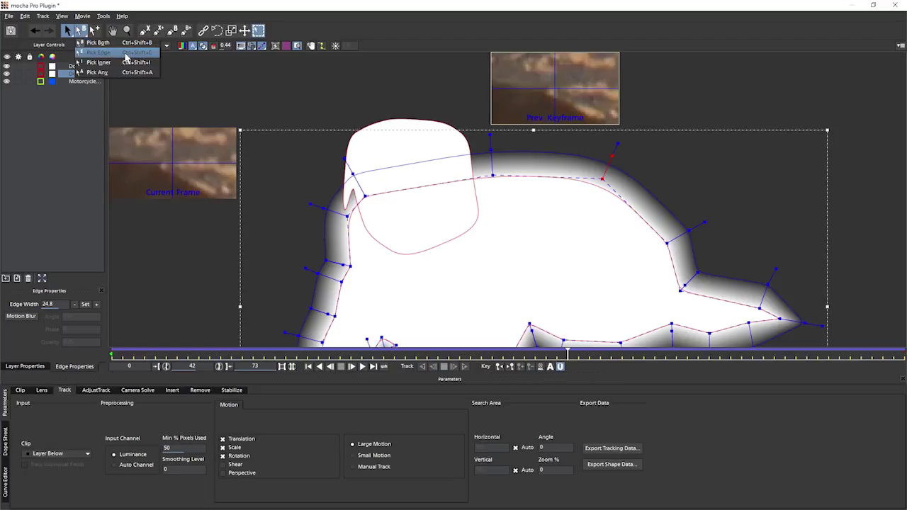
click(131, 45)
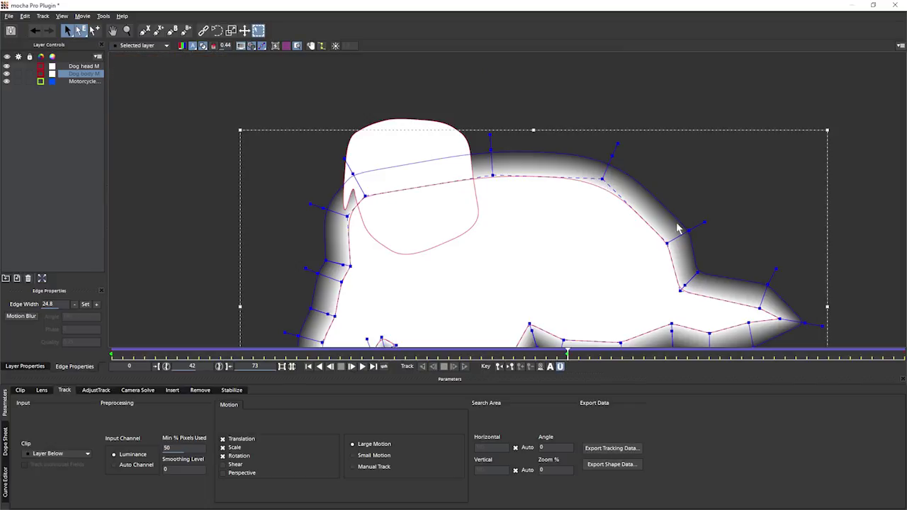
drag(689, 231, 711, 209)
Switch to Pick Inner, try moving the inner point on the dog's back inward, and undo the move
drag(80, 30, 103, 64)
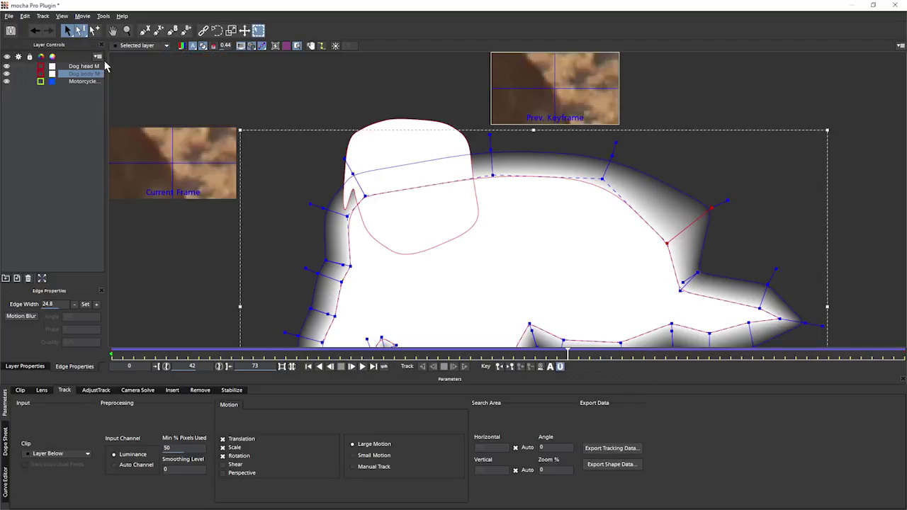
drag(603, 179, 589, 208)
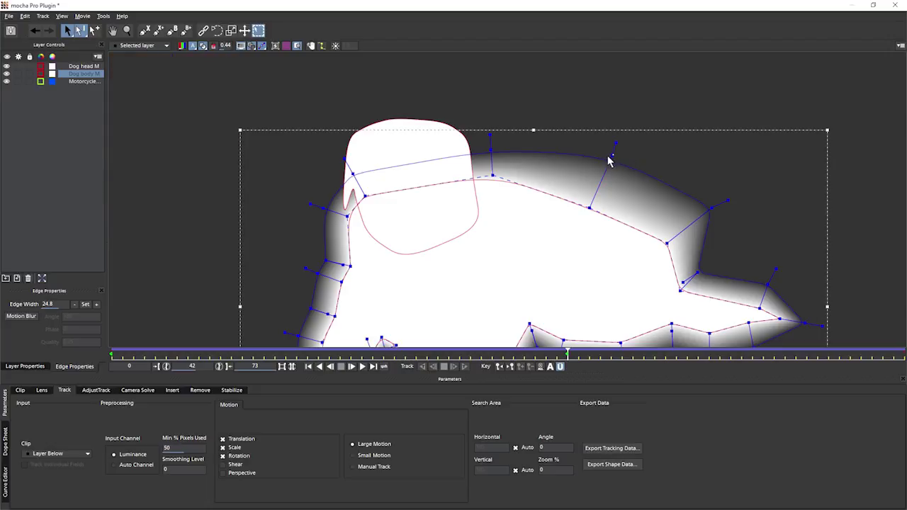
click(580, 216)
click(589, 214)
drag(589, 211, 598, 192)
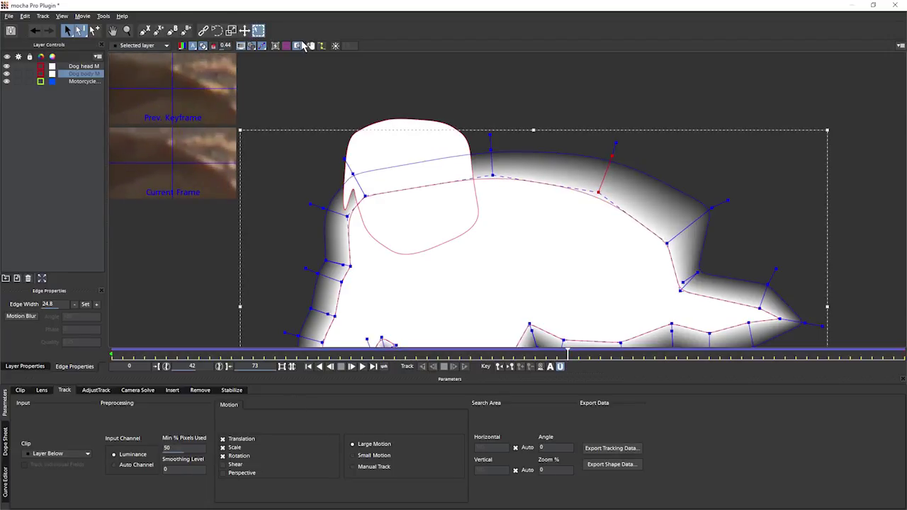
key(ctrl+shift+a)
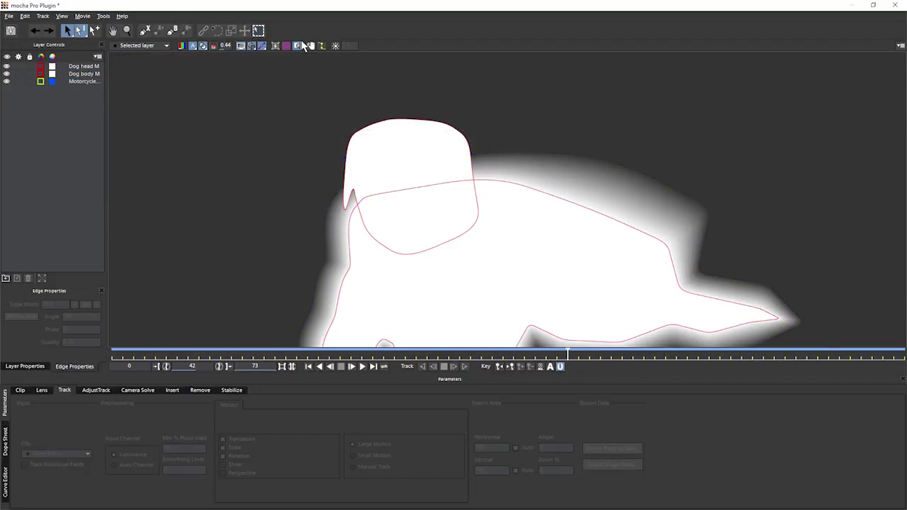
key(ctrl+shift+z)
key(ctrl+shift+z)
With Pick Any, try moving the edge and inner points on the back beside the head separately, and undo the inner move
drag(80, 32, 114, 73)
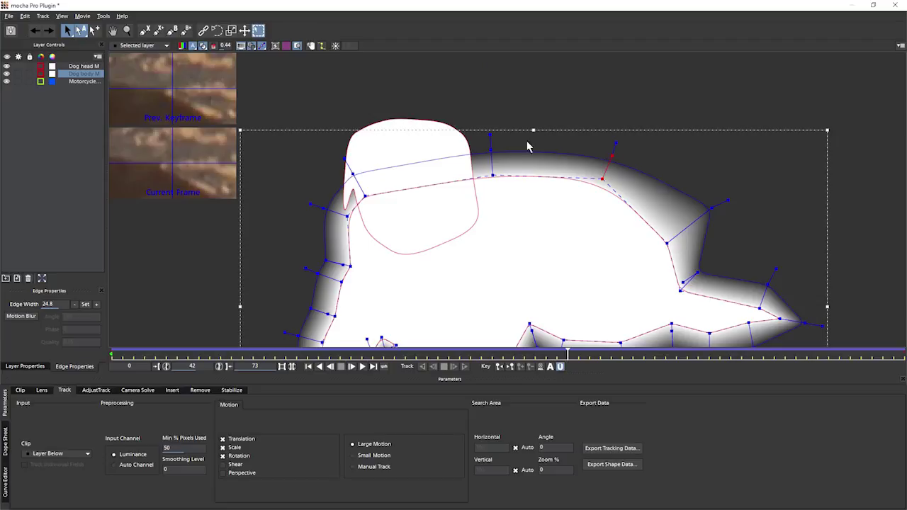
drag(495, 151, 509, 162)
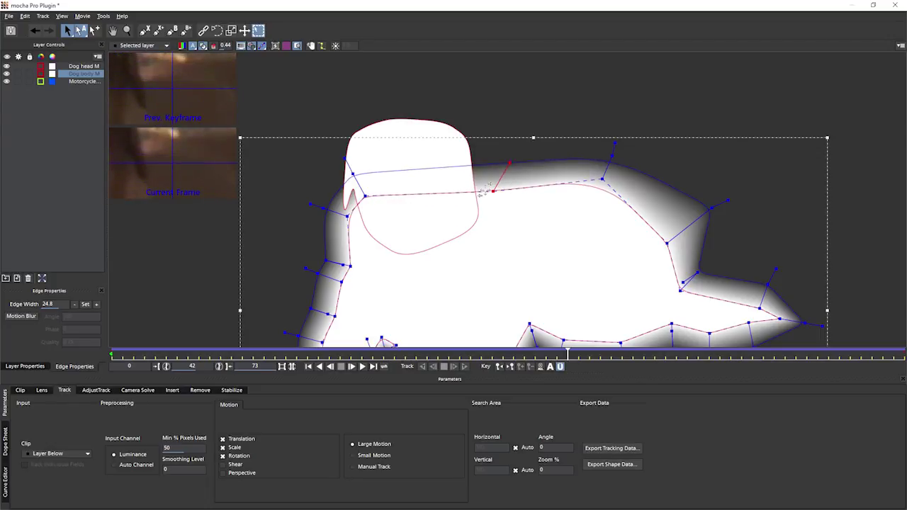
key(ctrl+z)
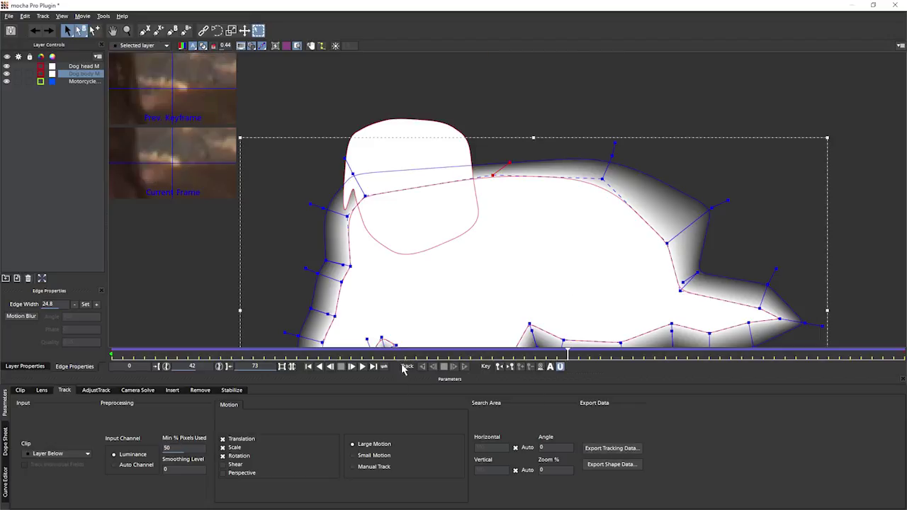
Select all points of the dog body shape and set their edge width to 0
double_click(48, 304)
key(ctrl+z)
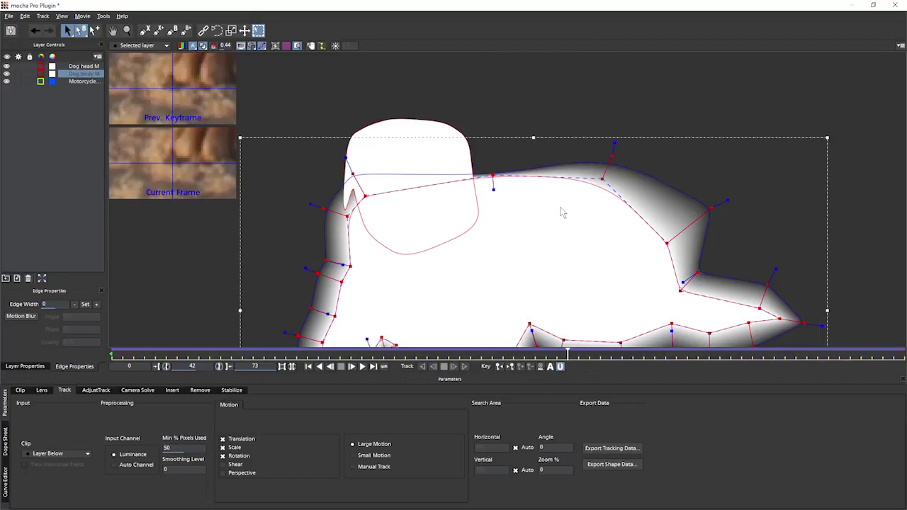
click(86, 305)
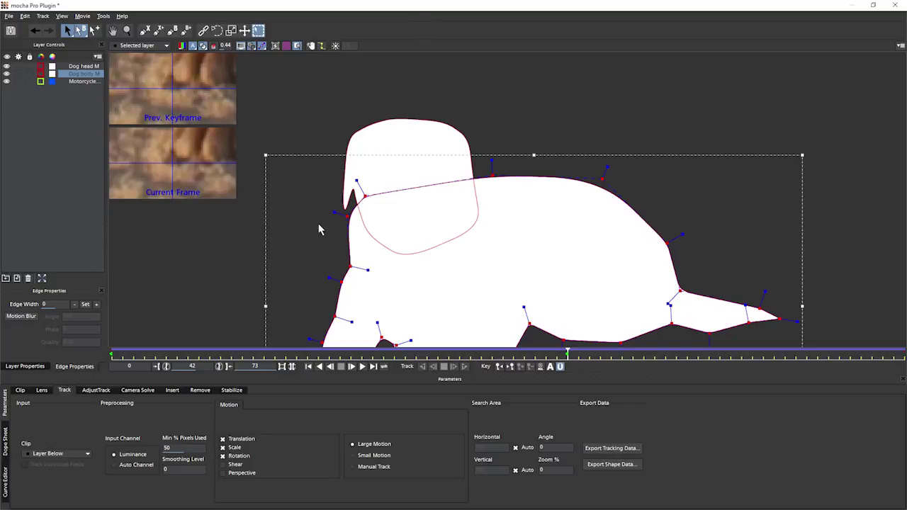
Turn on motion blur for the dog body, view its matte without spline overlays, and move to frame 4
click(21, 316)
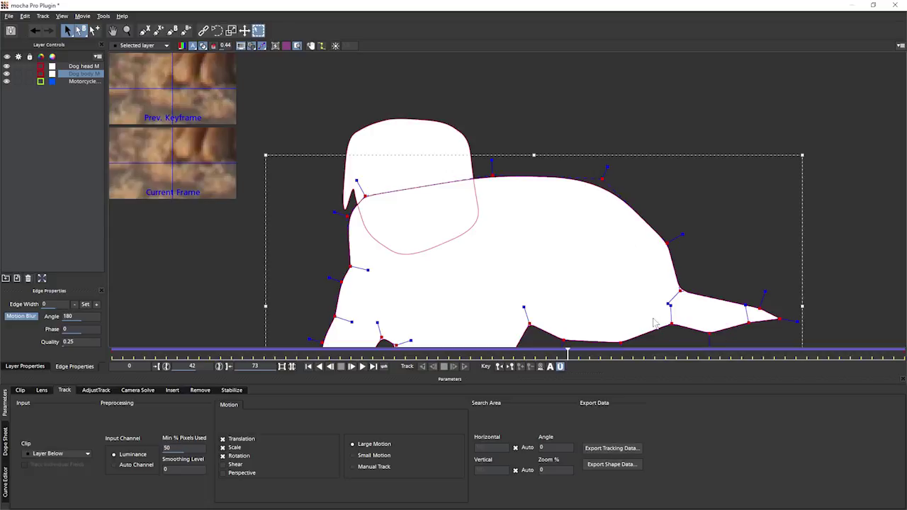
click(153, 45)
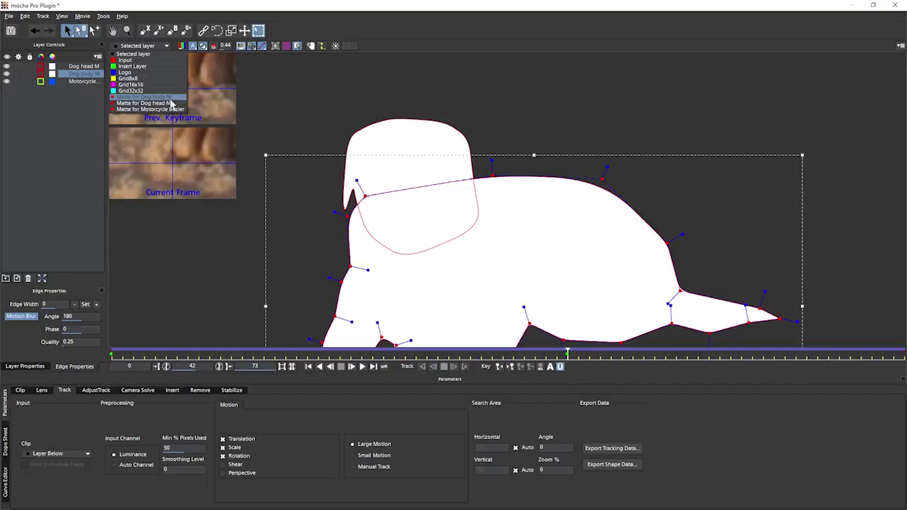
click(182, 97)
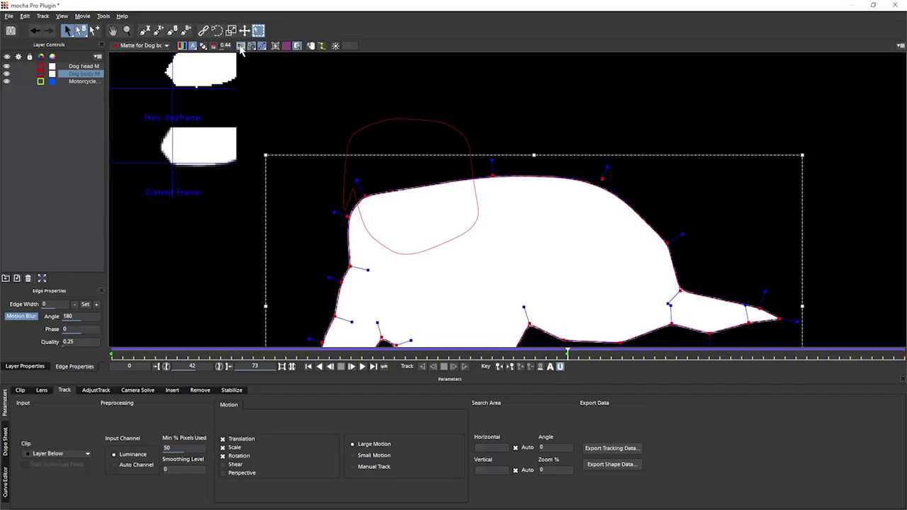
click(241, 46)
click(155, 356)
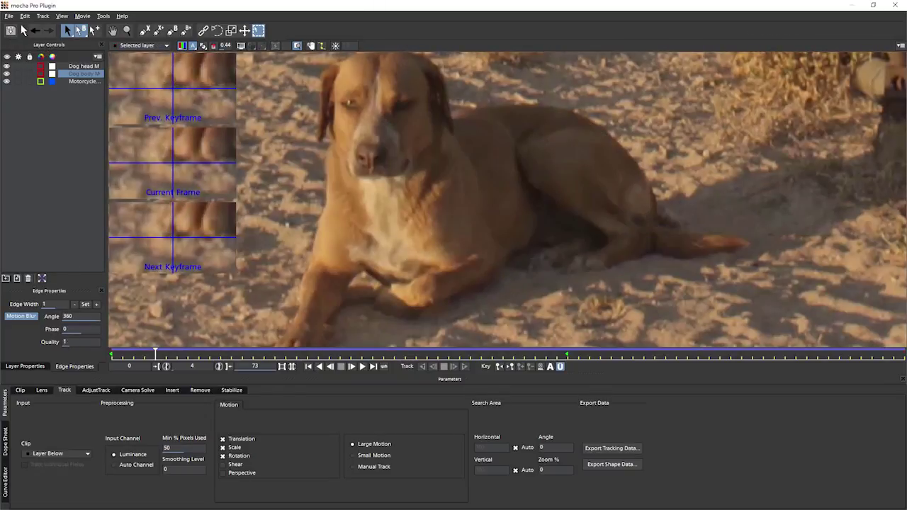
Export the mocha project as 08 end.mocha in the mocha projects folder
click(9, 16)
click(29, 44)
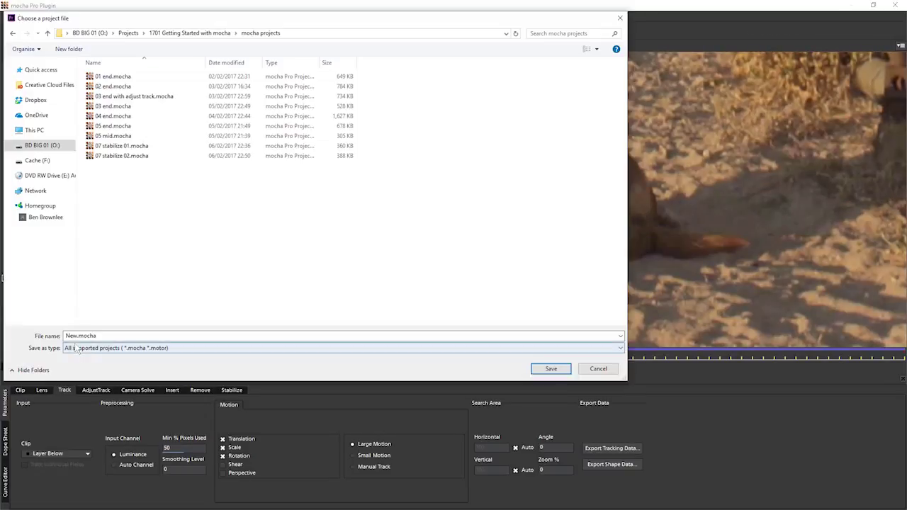
drag(76, 336, 9, 336)
text(08)
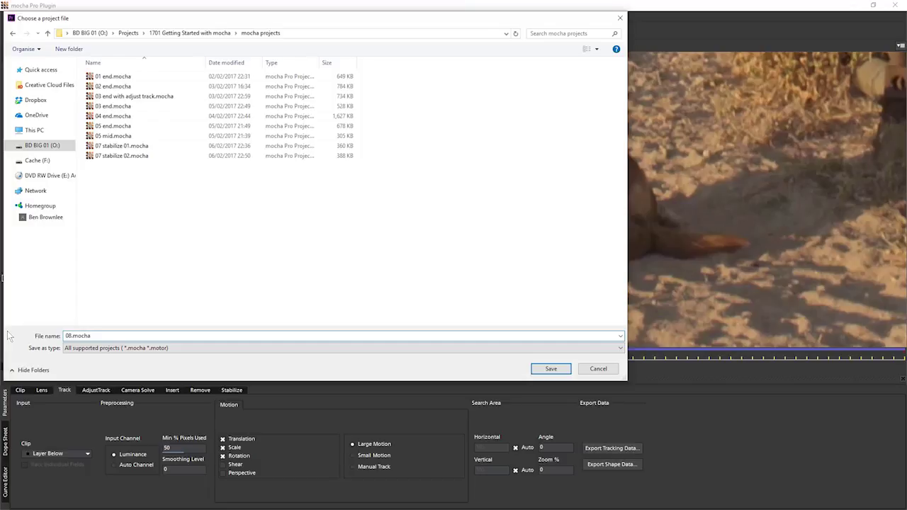
text( end)
key(Return)
Exit mocha Pro to return to Premiere Pro, and expand the mocha Pro effect's Matte settings
click(8, 17)
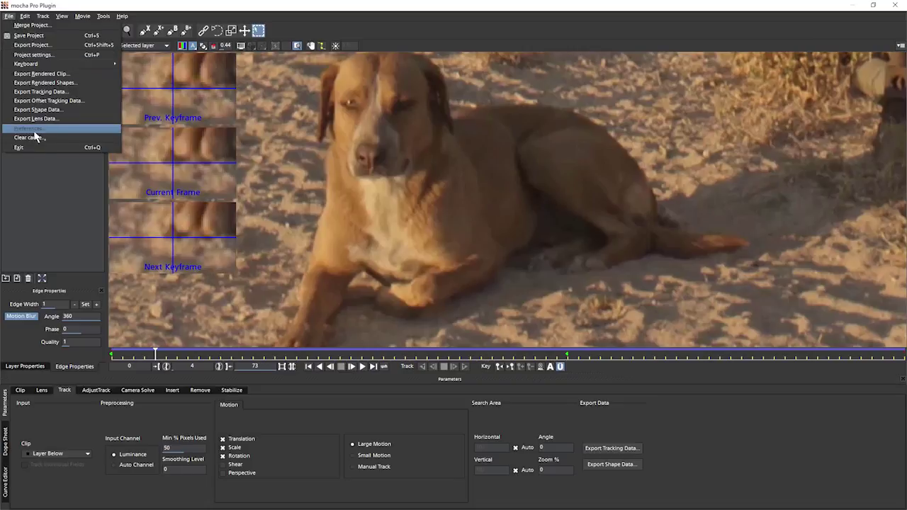
click(20, 147)
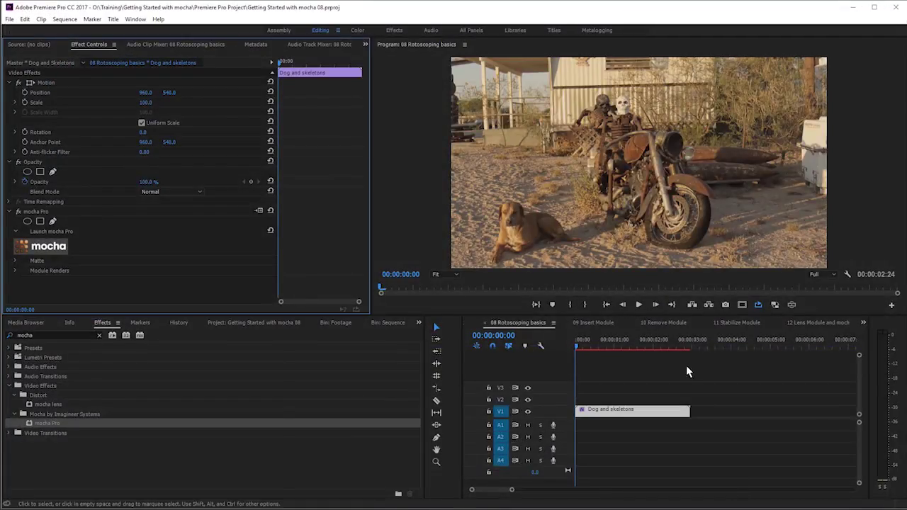
click(15, 260)
drag(364, 207, 362, 308)
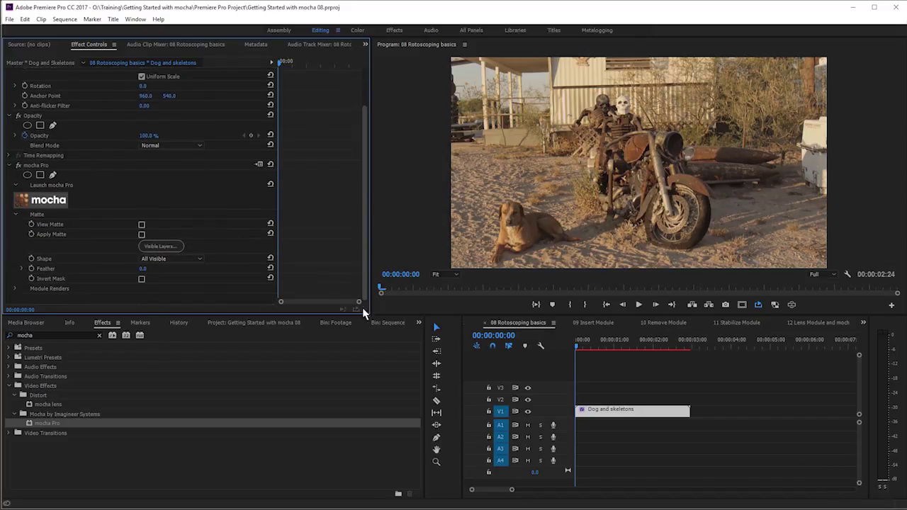
Preview the matte with View Matte, turn that option off and enable Apply Matte
click(141, 226)
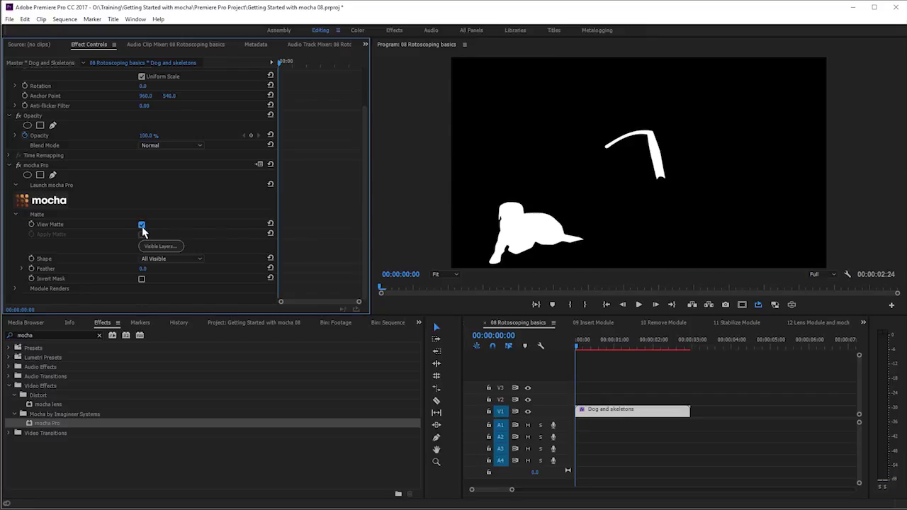
click(141, 225)
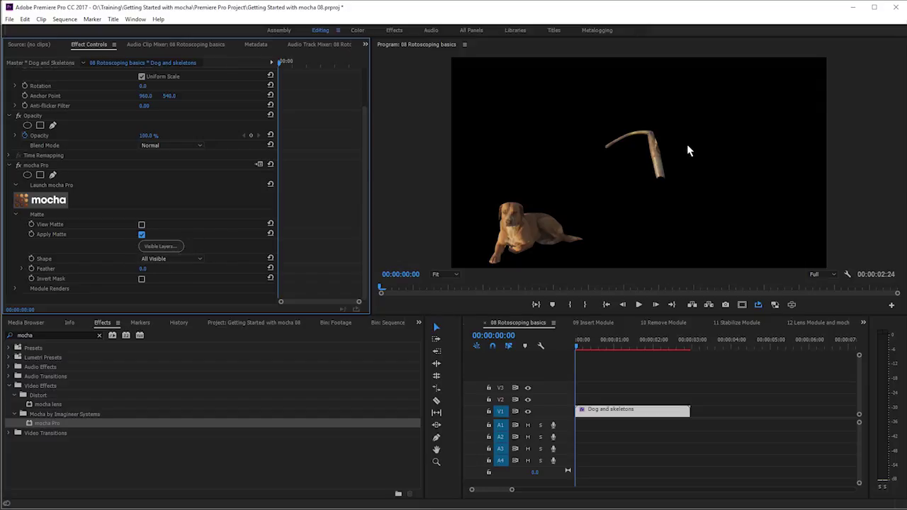
Try the matte's Shape option as All and return it to All Visible
click(171, 259)
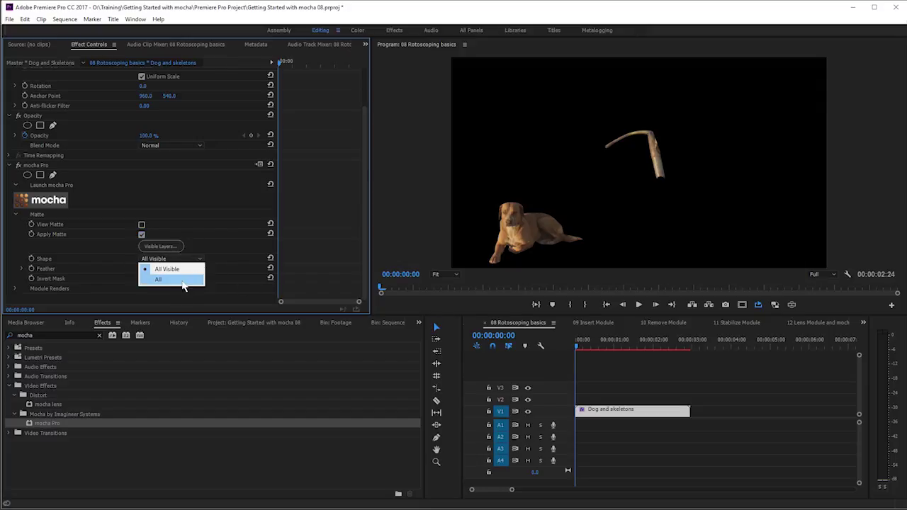
click(185, 279)
click(192, 259)
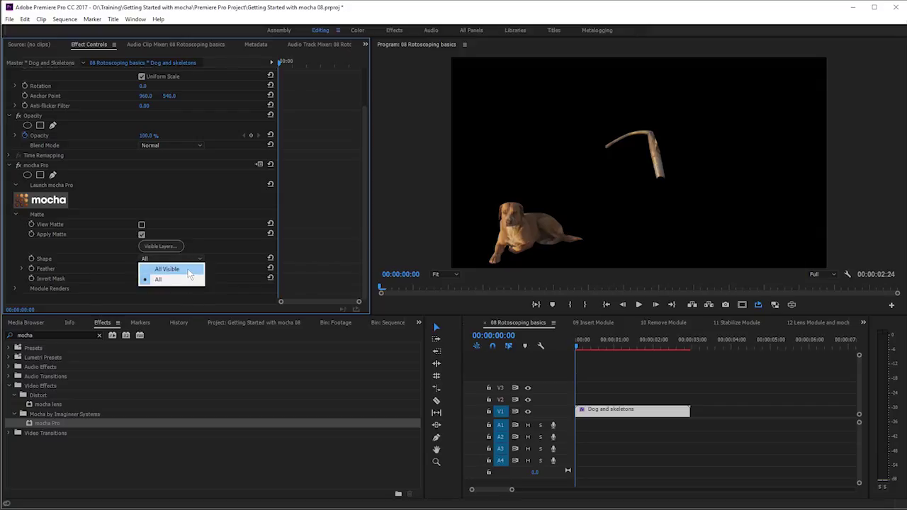
click(161, 269)
Hide the Motorcycle Bezier layer so only Dog head M and Dog body M contribute to the matte
click(170, 247)
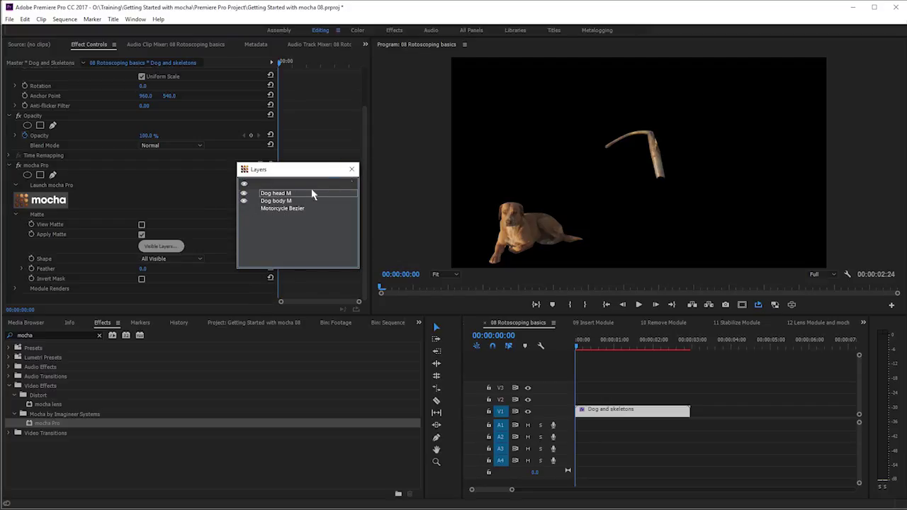
click(351, 171)
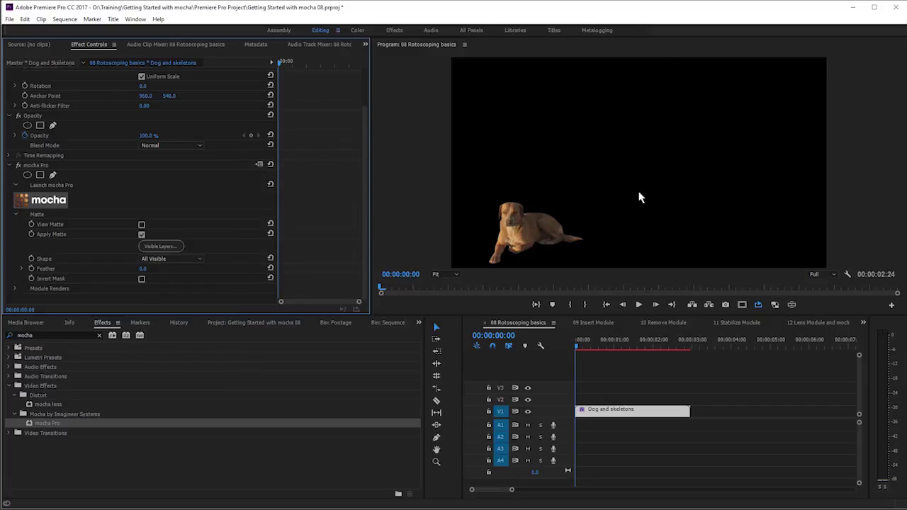
Try a heavy matte feather of 44 and set the final Feather value to 1
click(144, 269)
text(1)
key(Return)
drag(144, 269, 138, 268)
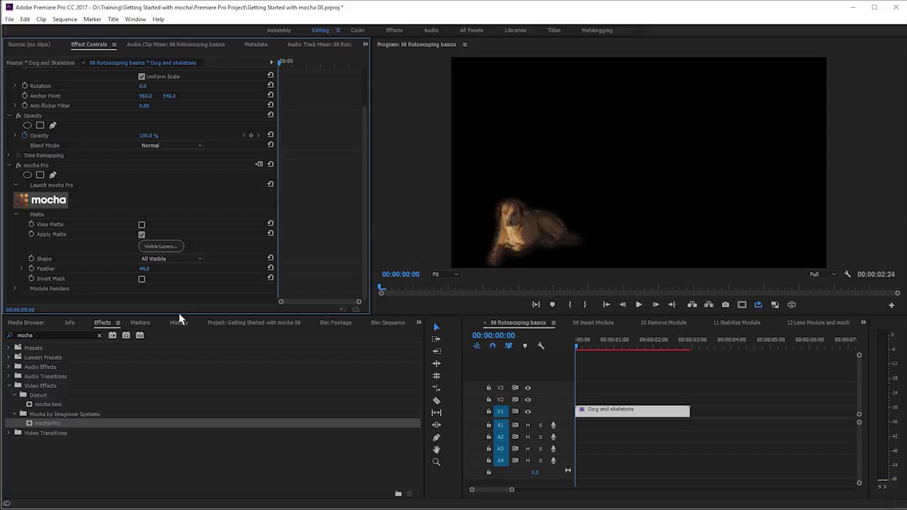
click(143, 269)
text(1)
key(Return)
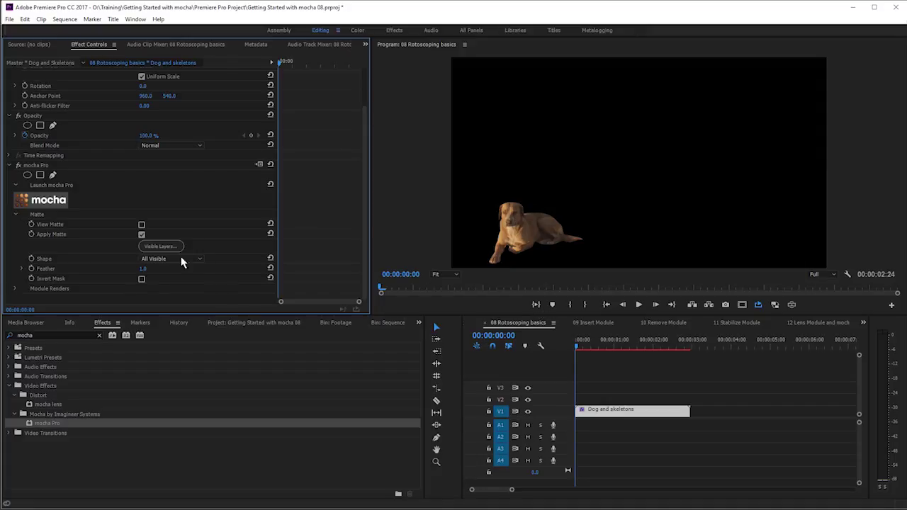
Invert the mask and place the Green Matte on V1 beneath the Dog and skeletons clip on V2
click(142, 279)
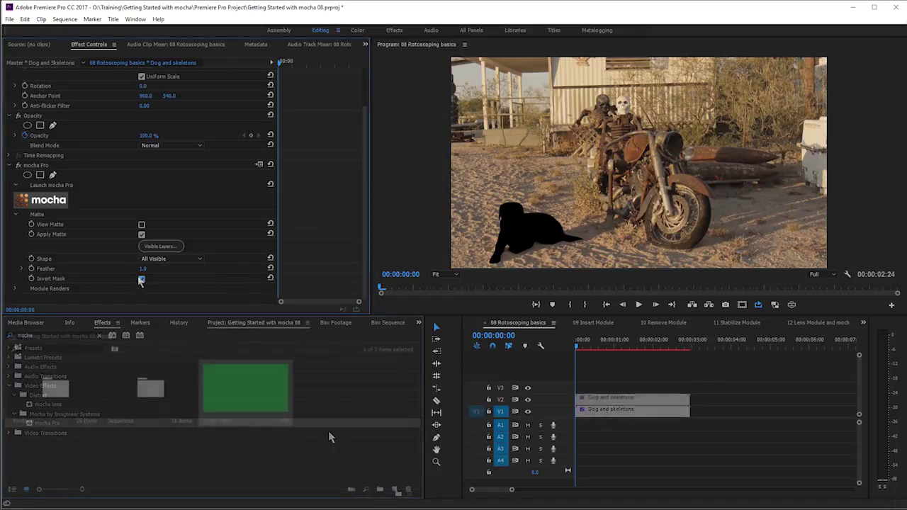
drag(245, 388, 689, 411)
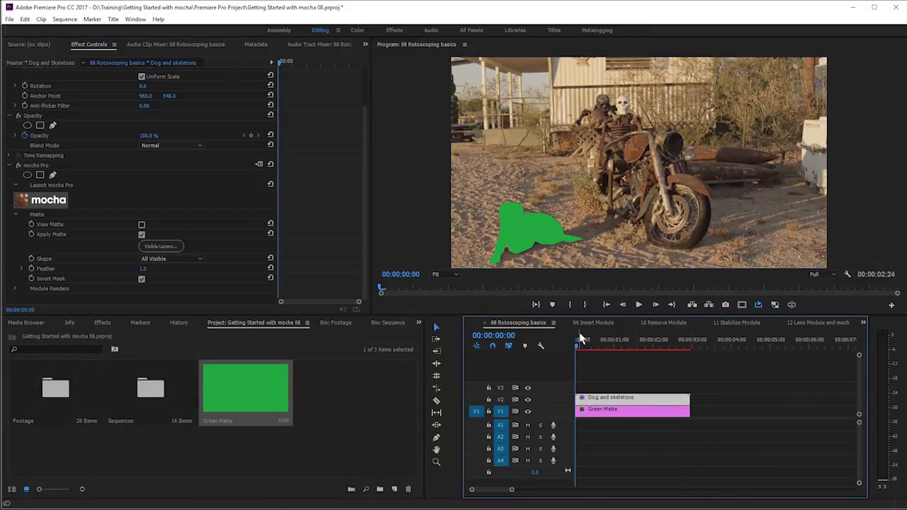
Play the composite, render the sequence previews and review the rendered playback
key(space)
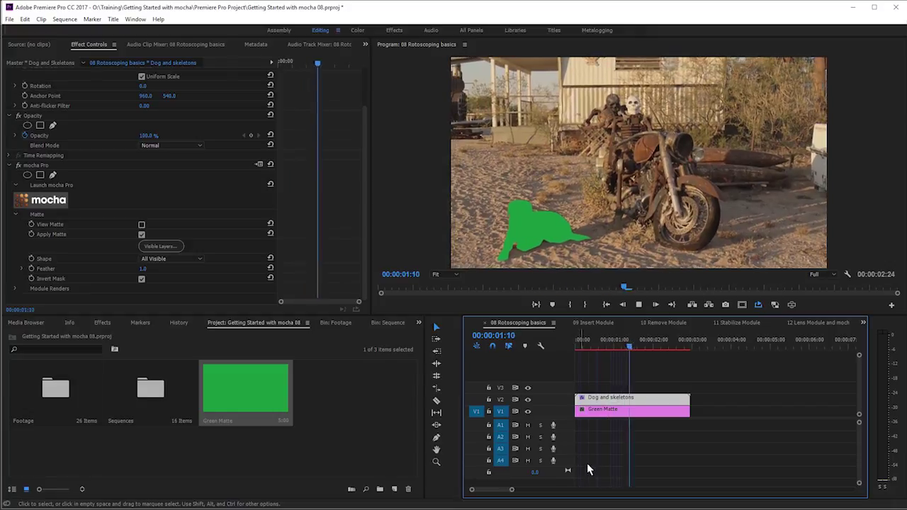
key(Return)
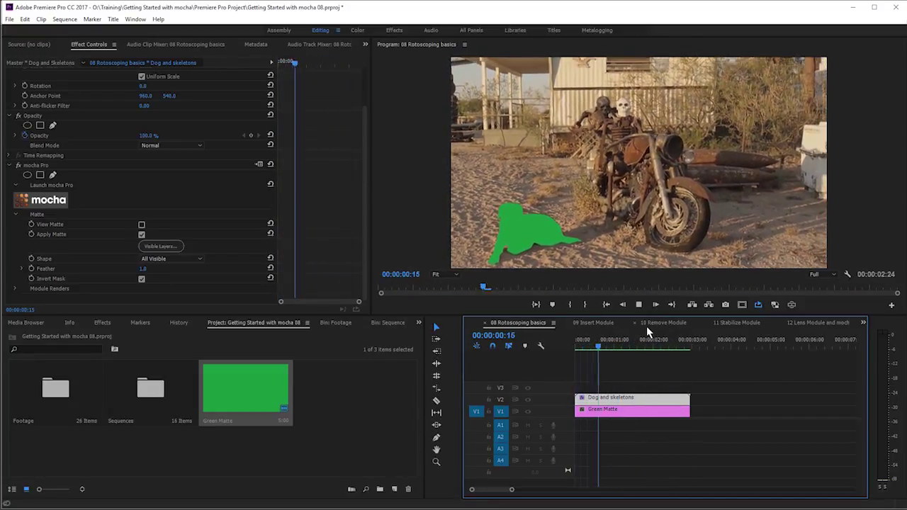
key(space)
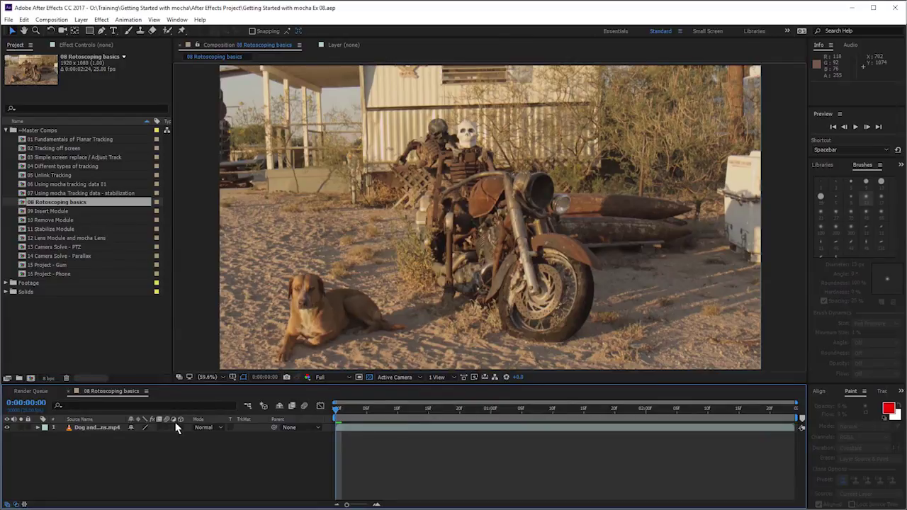
Switch to After Effects, apply the mocha Pro effect to the Dog and Skeletons.mp4 layer and launch mocha
click(99, 428)
click(101, 20)
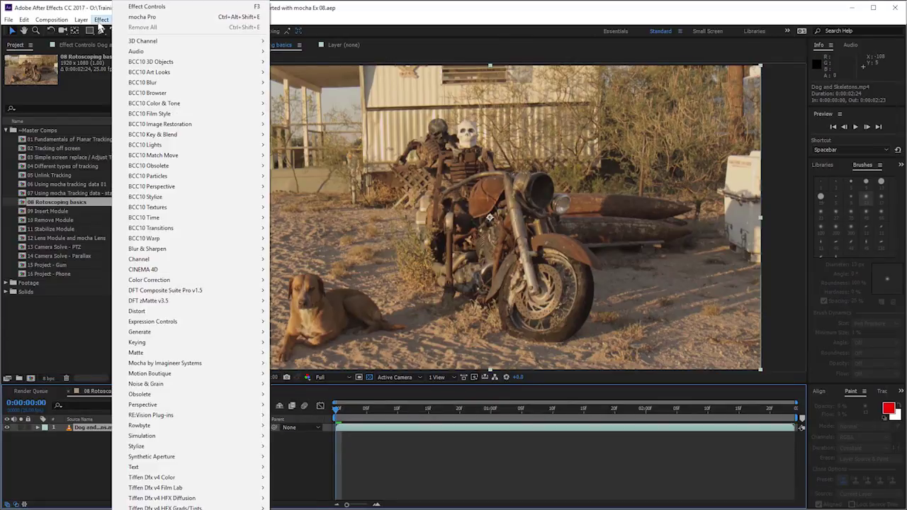
click(152, 17)
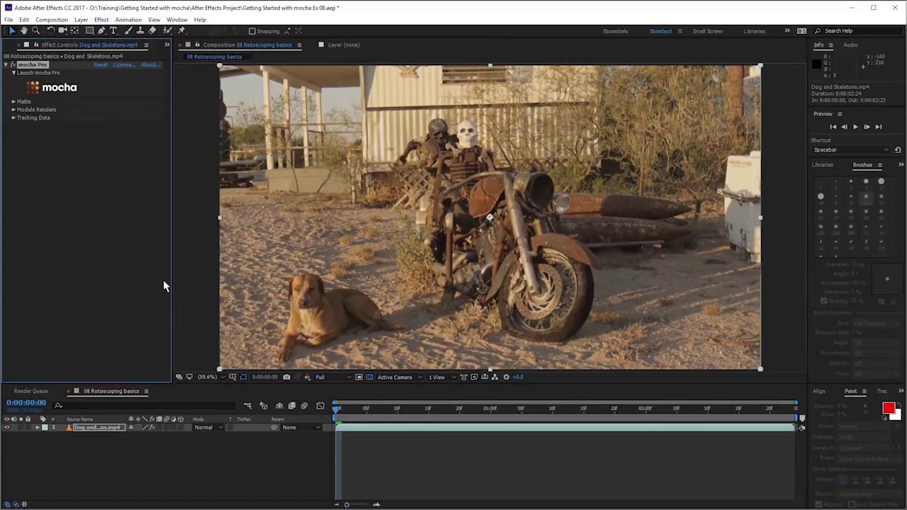
click(82, 93)
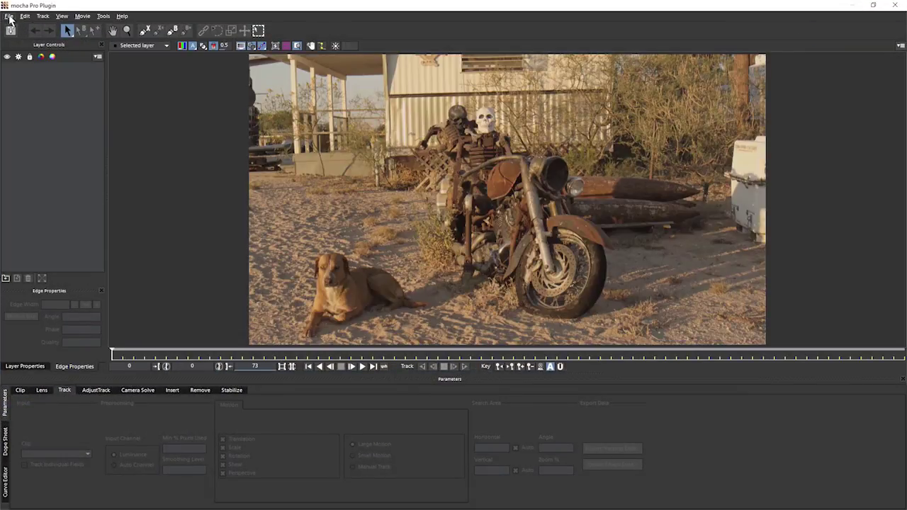
Merge the 08 end.mocha project into the current mocha project
click(9, 16)
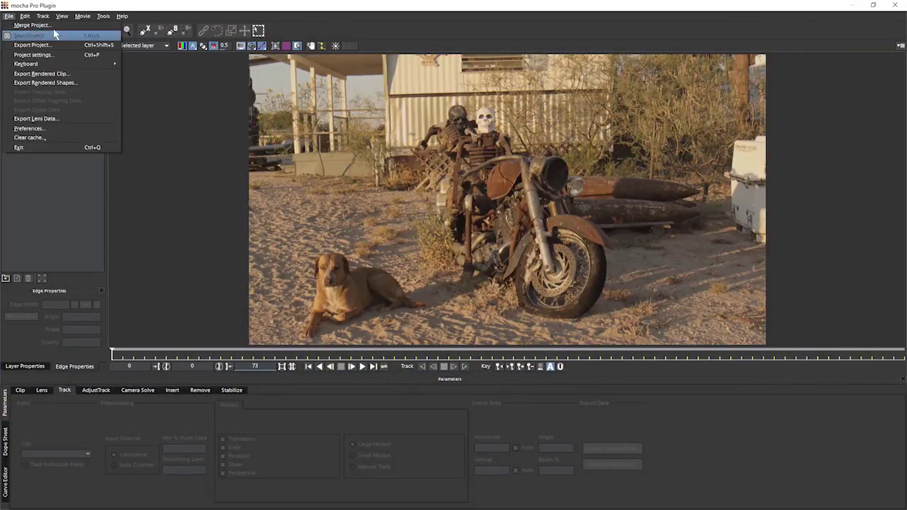
click(54, 26)
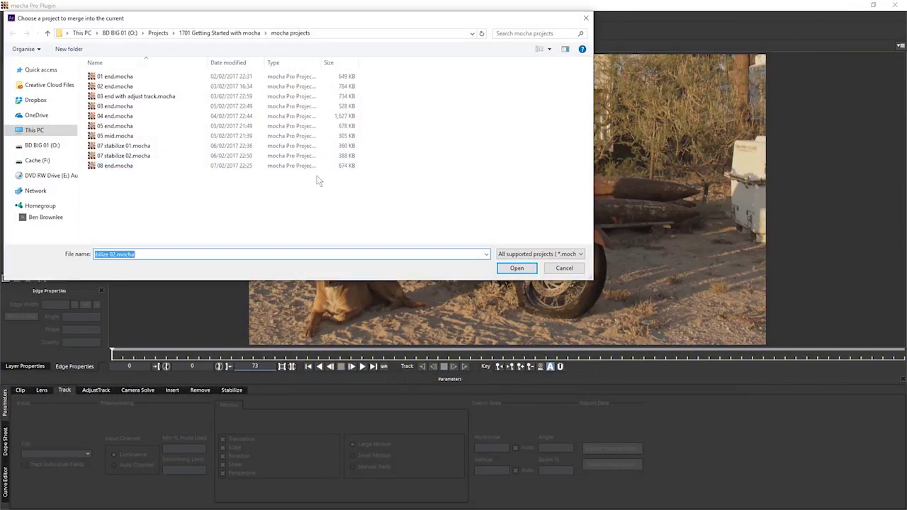
double_click(114, 165)
drag(550, 356, 41, 365)
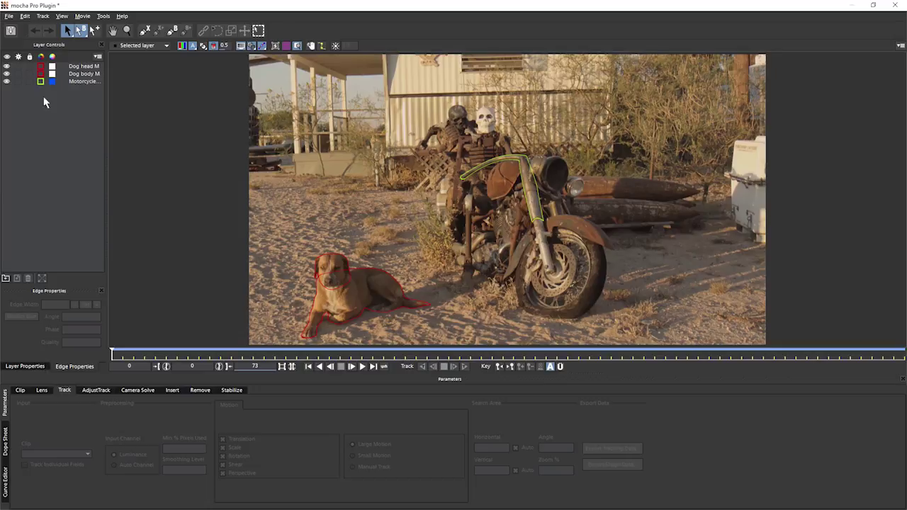
Save the mocha project, exit to After Effects and expand the mocha Pro effect's Matte settings
click(10, 30)
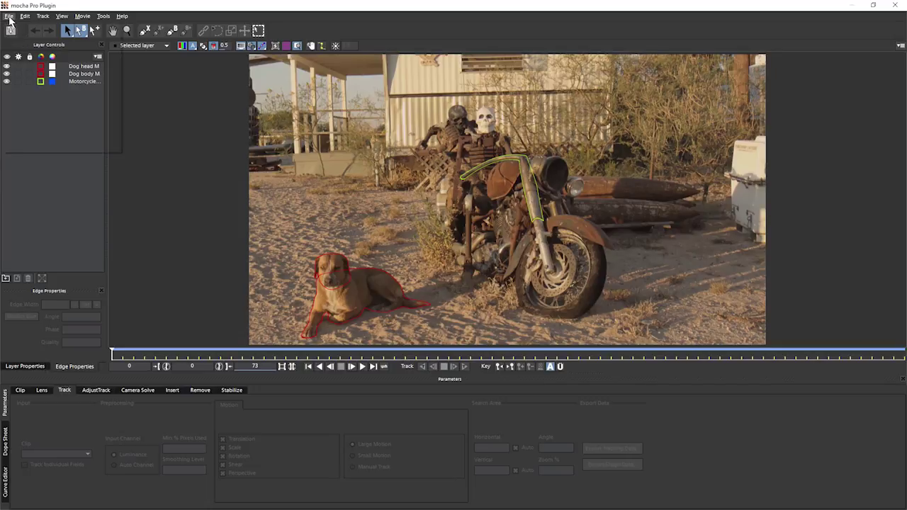
click(10, 16)
click(41, 148)
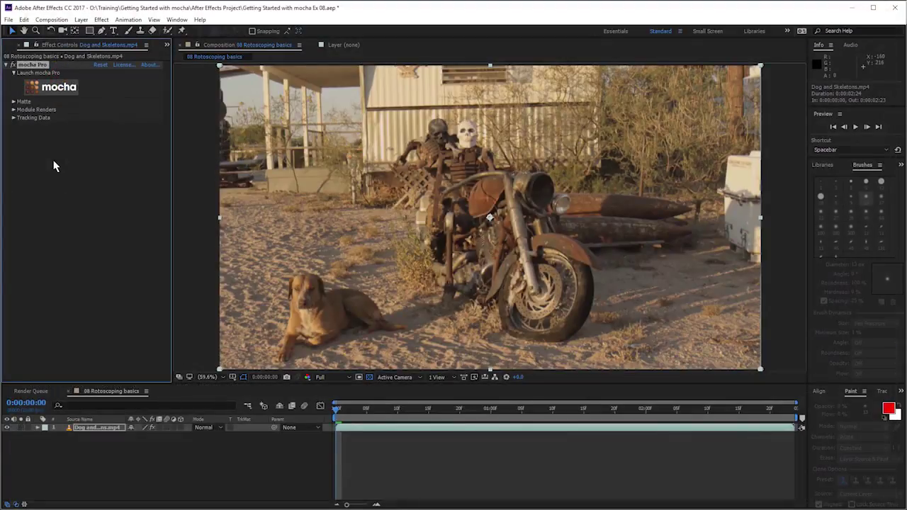
click(13, 101)
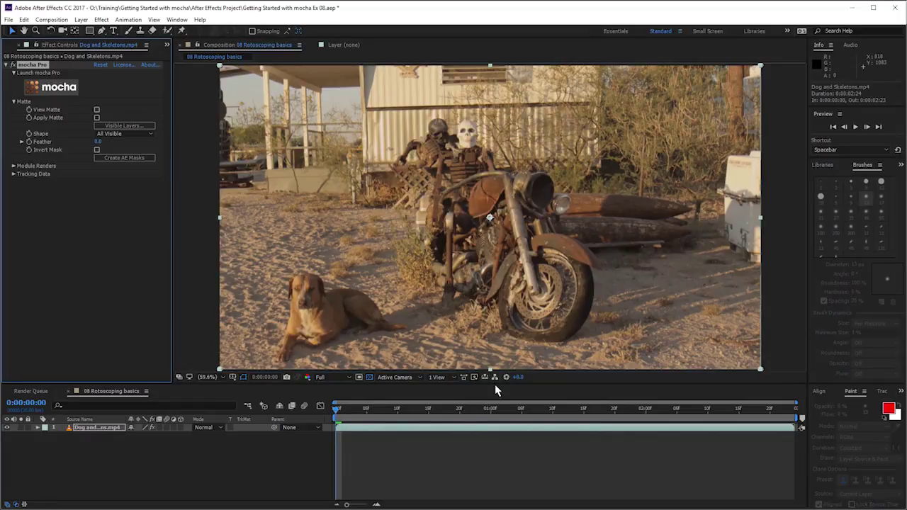
Preview View Matte and Apply Matte in turn, leaving both off and Shape at All Visible
click(97, 111)
click(97, 110)
click(97, 118)
click(98, 117)
click(124, 133)
click(139, 144)
Create AE masks from the visible mocha shapes, save the project and reveal the layer's keyframed mask paths
click(128, 158)
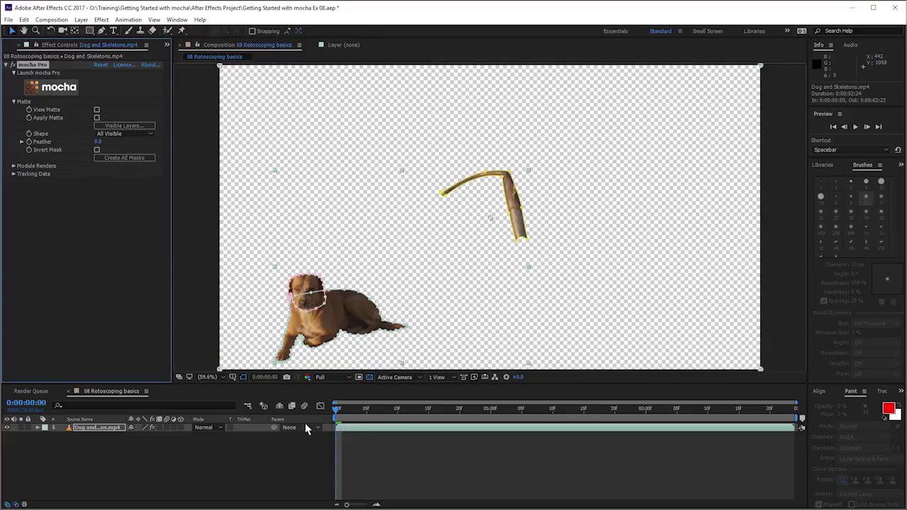
key(ctrl+s)
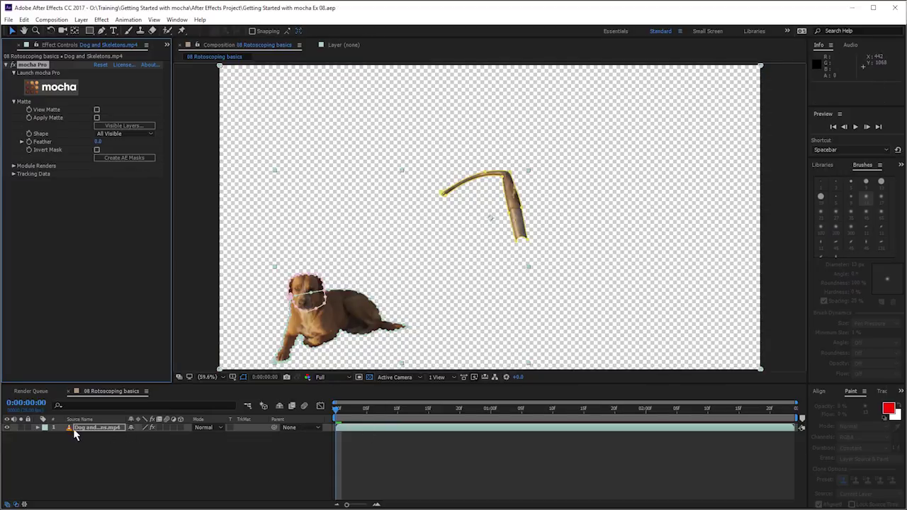
key(m)
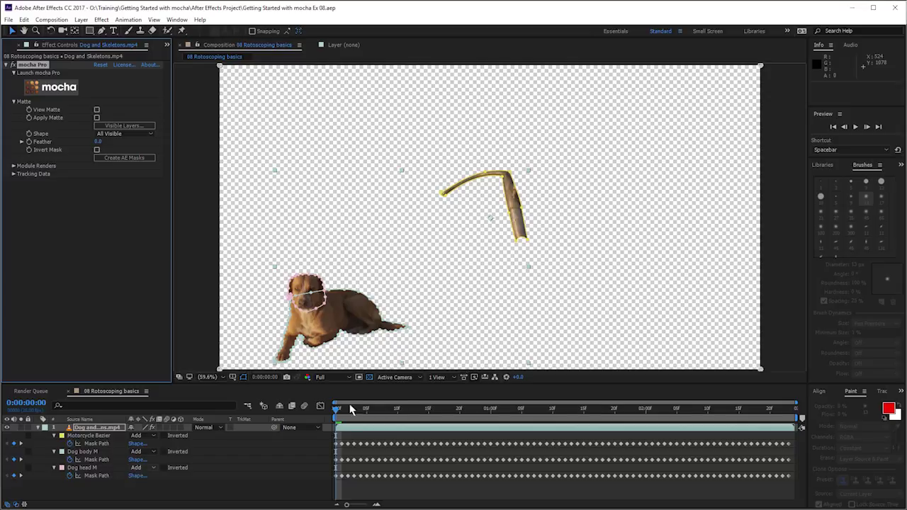
drag(354, 405, 210, 428)
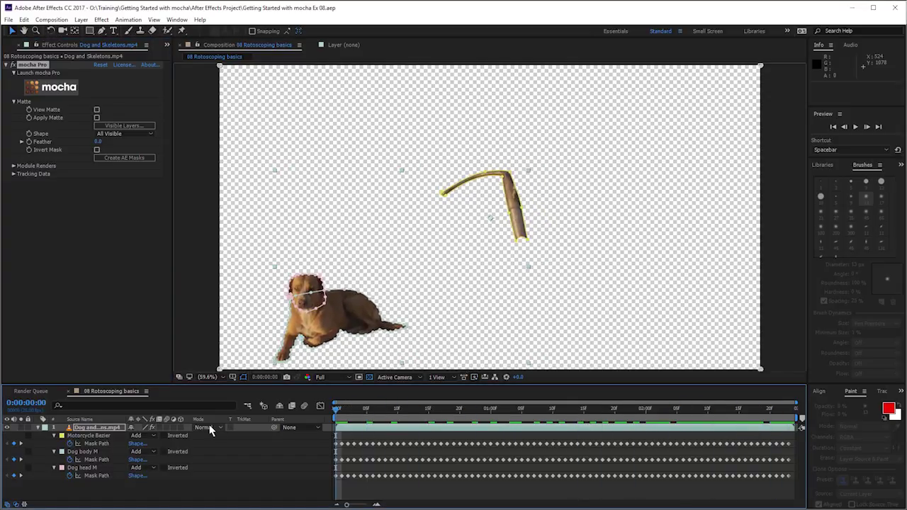
Enable motion blur for the layer and the composition, and preview the playback with mask outlines hidden
click(167, 428)
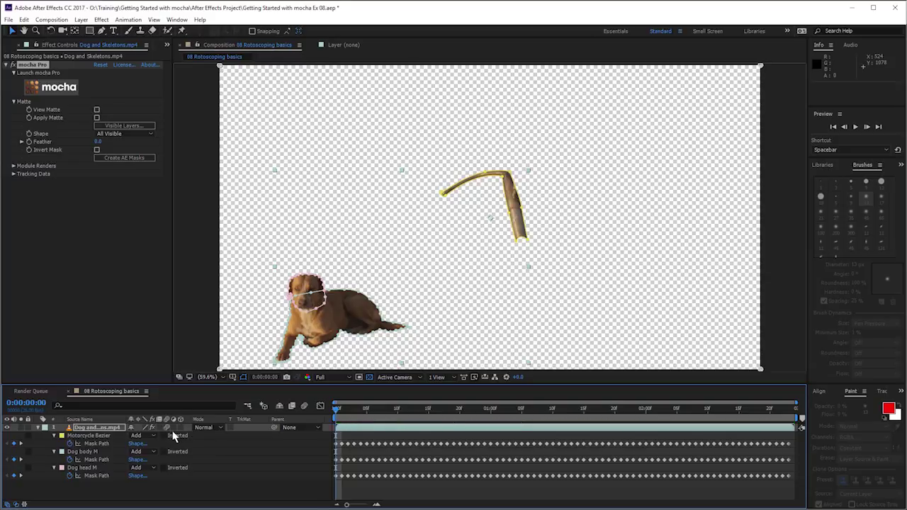
click(303, 406)
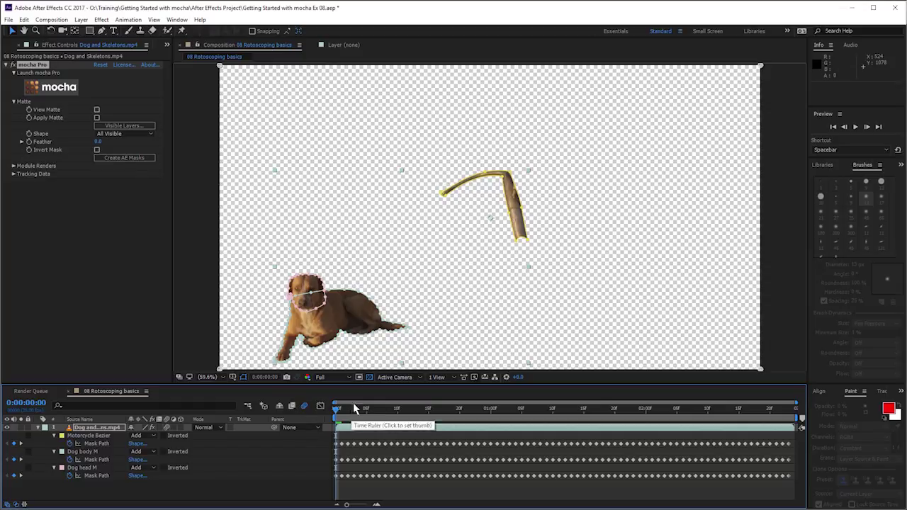
click(244, 378)
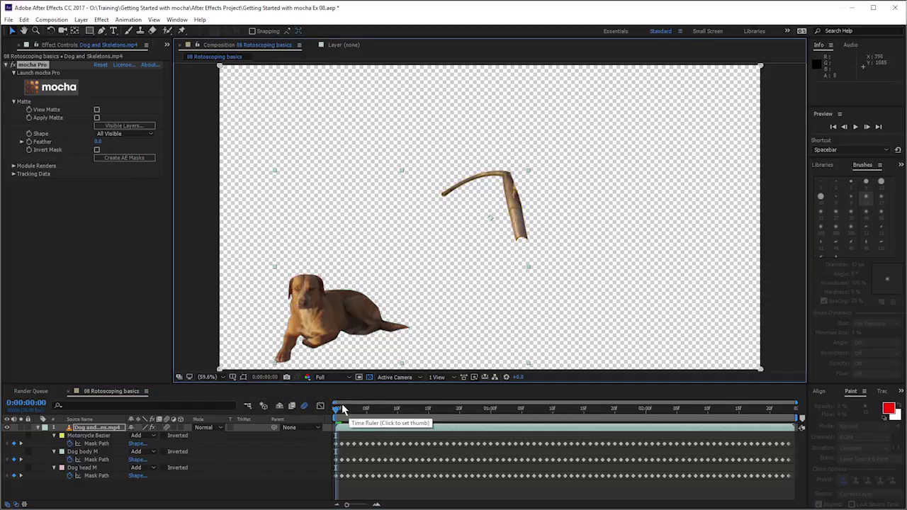
key(space)
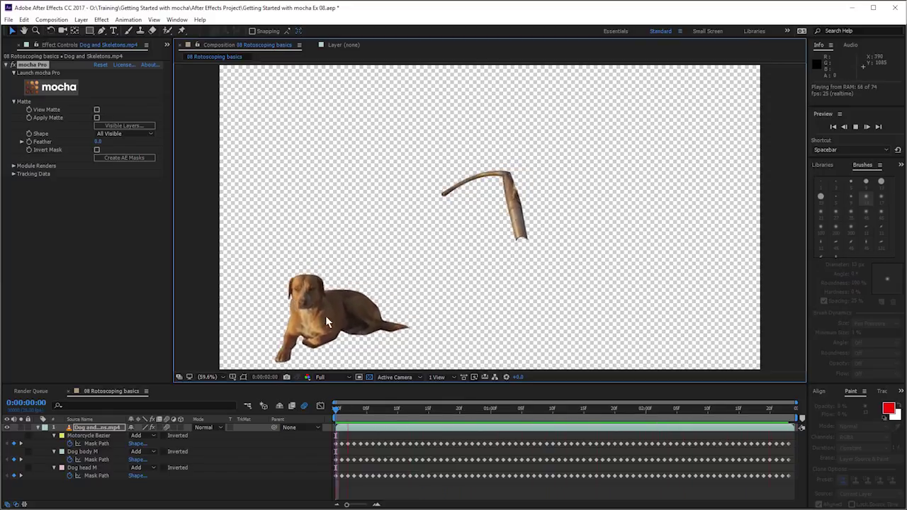
Expand the Motorcycle Bezier mask's properties and set its Mask Feather to 2 pixels
click(61, 435)
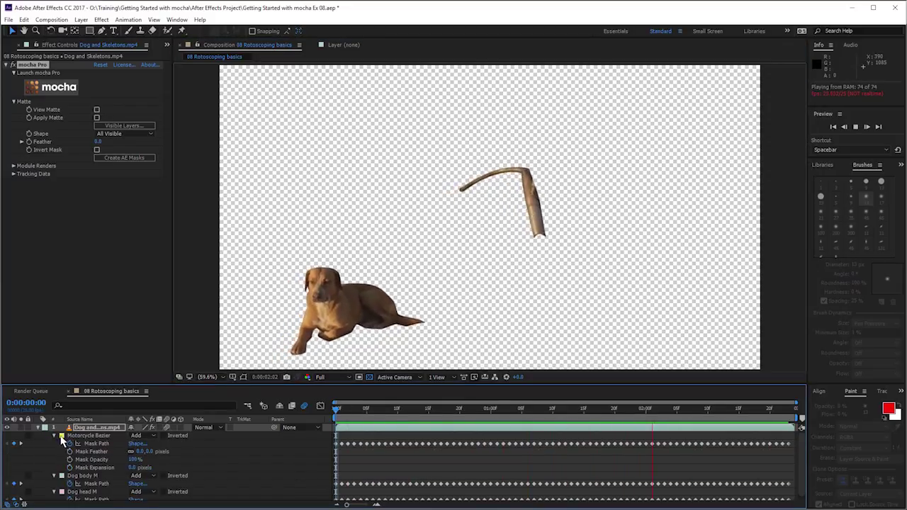
mouse_move(144, 450)
mouse_down()
mouse_move(156, 452)
mouse_move(142, 452)
mouse_up()
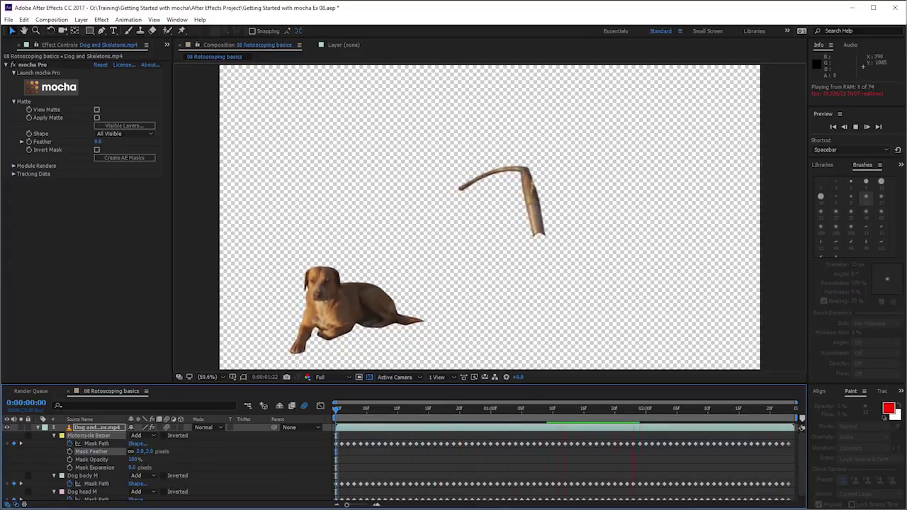
Delete the Motorcycle Bezier, Dog body M and Dog head M masks from the layer
click(62, 435)
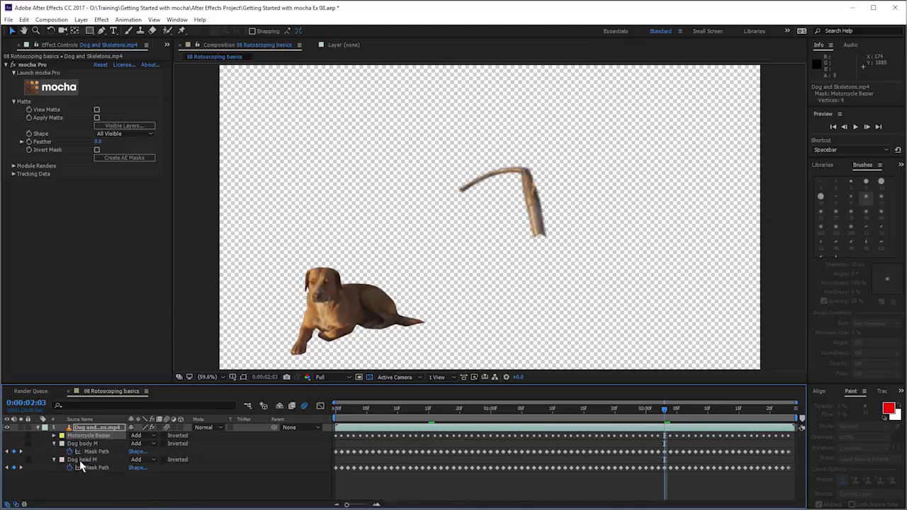
shift+click(83, 461)
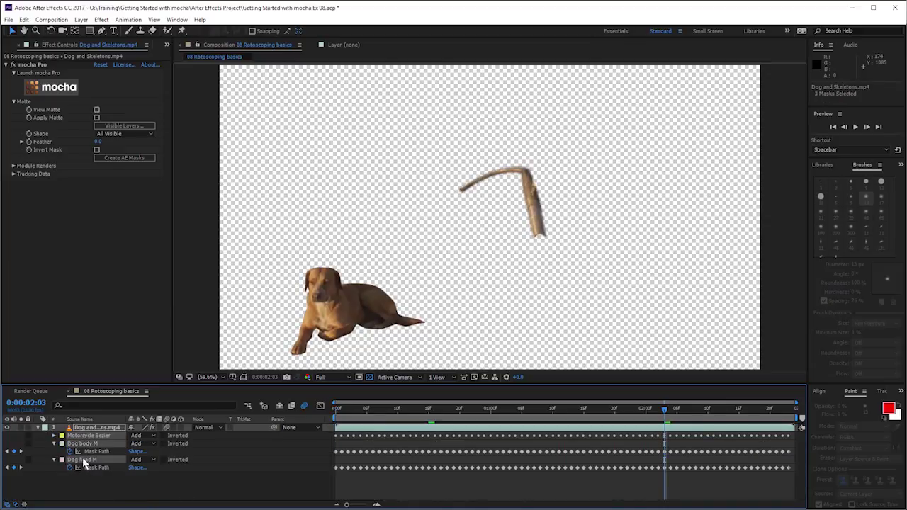
key(Delete)
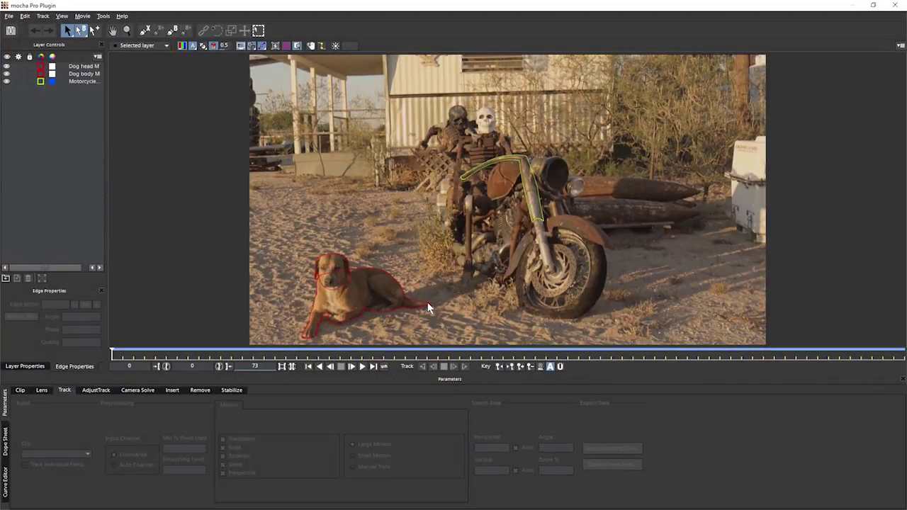
Select the Dog head M, Dog body M and Motorcycle layers and open the shape data export options
click(85, 67)
shift+click(85, 80)
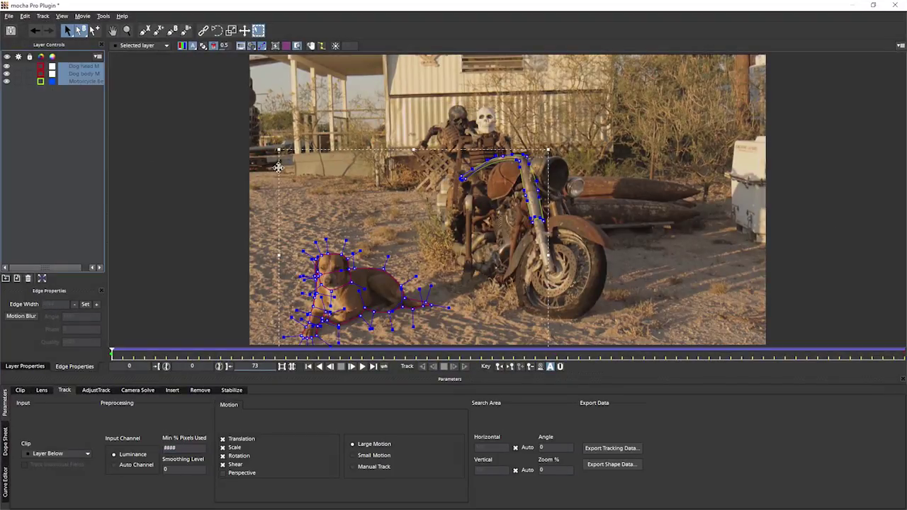
click(629, 468)
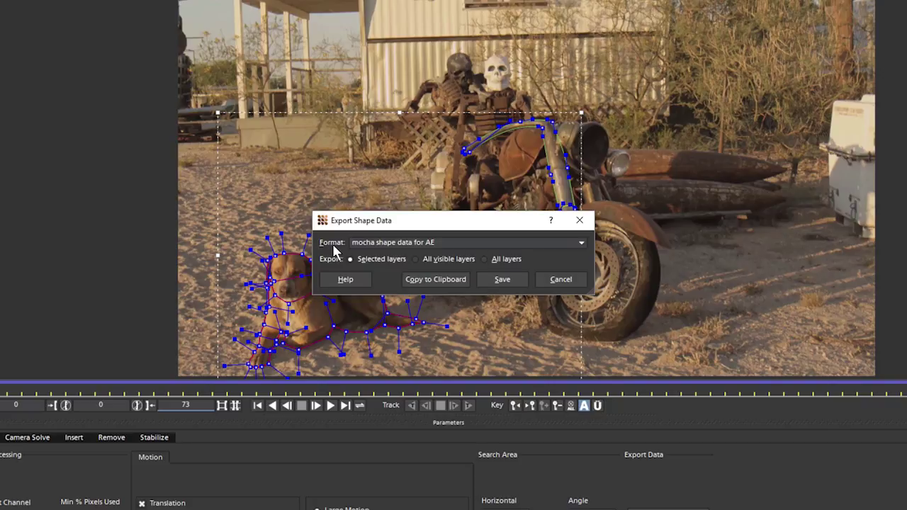
Review the export formats, choose mocha shape data for AE, and copy the selected layers' shape data to the clipboard
click(576, 244)
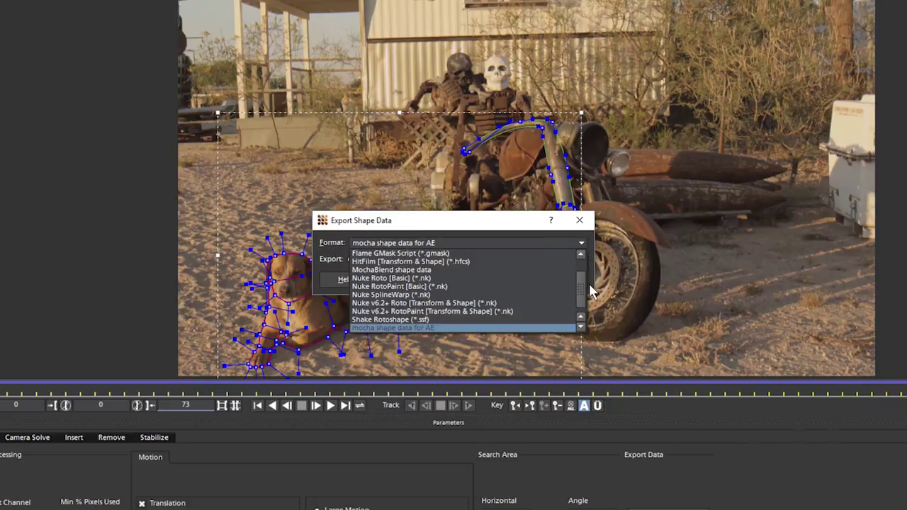
scroll(544, 296, down, 1)
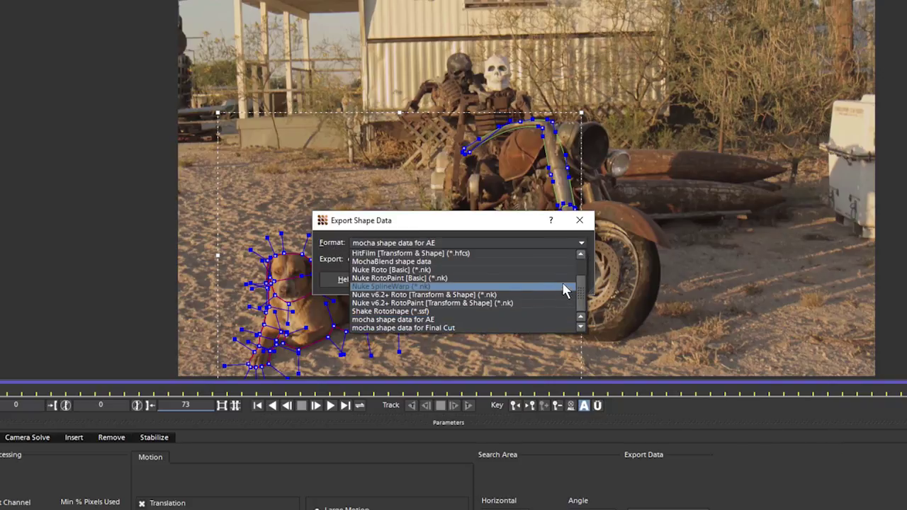
drag(581, 299, 562, 249)
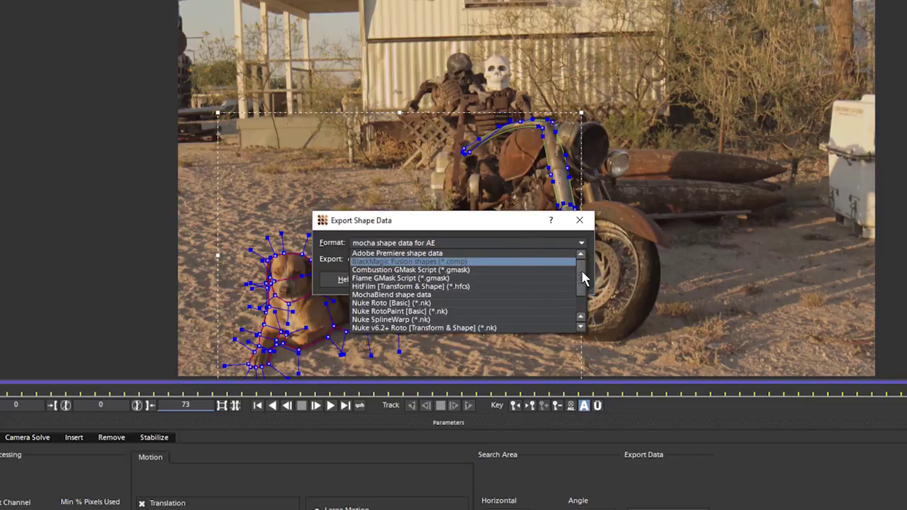
scroll(551, 262, down, 2)
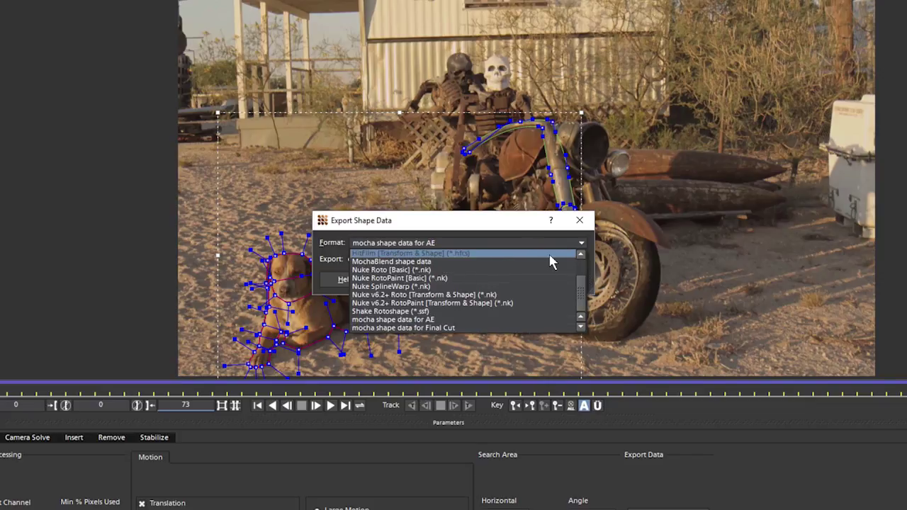
click(441, 321)
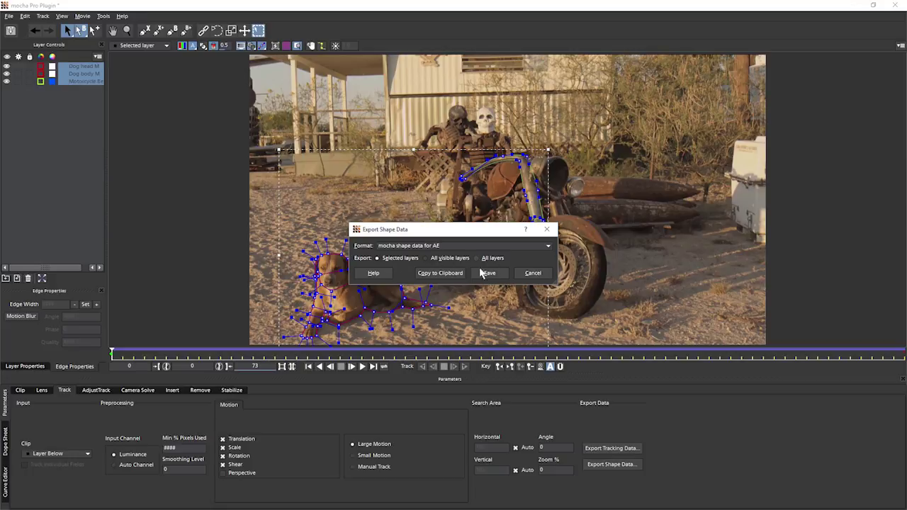
click(440, 273)
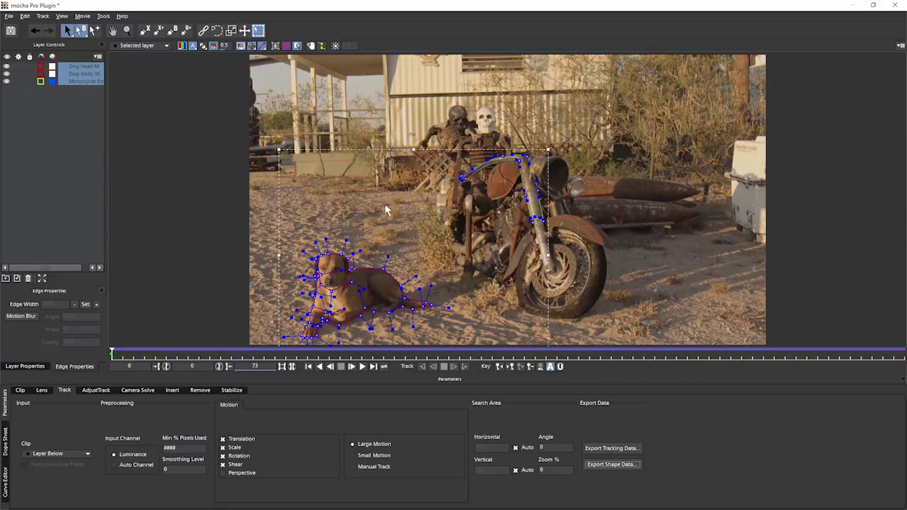
Exit mocha Pro and return to the 08 Rotoscoping basics composition in After Effects
click(10, 18)
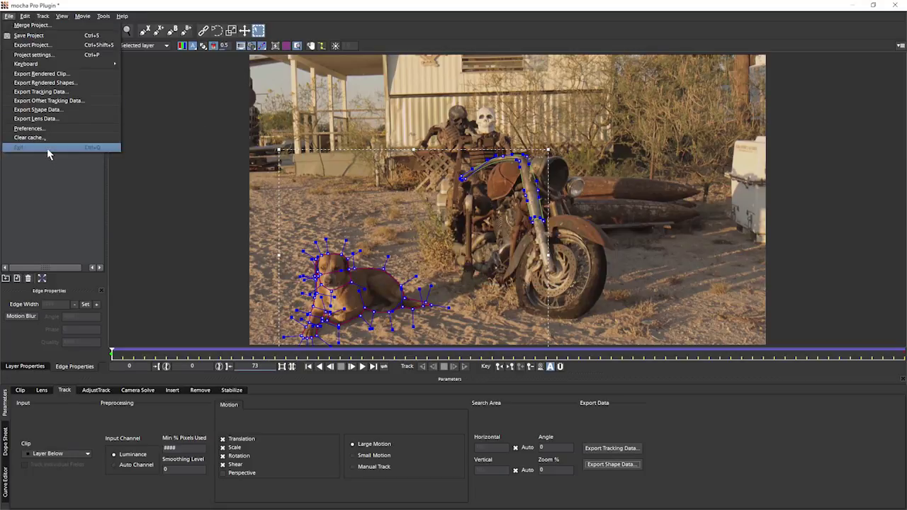
click(48, 149)
click(589, 281)
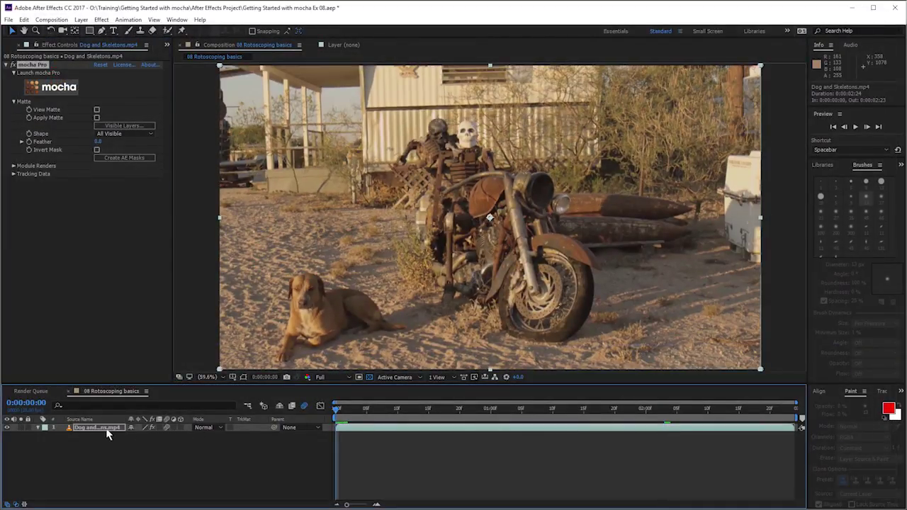
Paste the copied shapes as mocha masks onto the Dog and Skeletons.mp4 layer and select the Dog head M mask
click(24, 19)
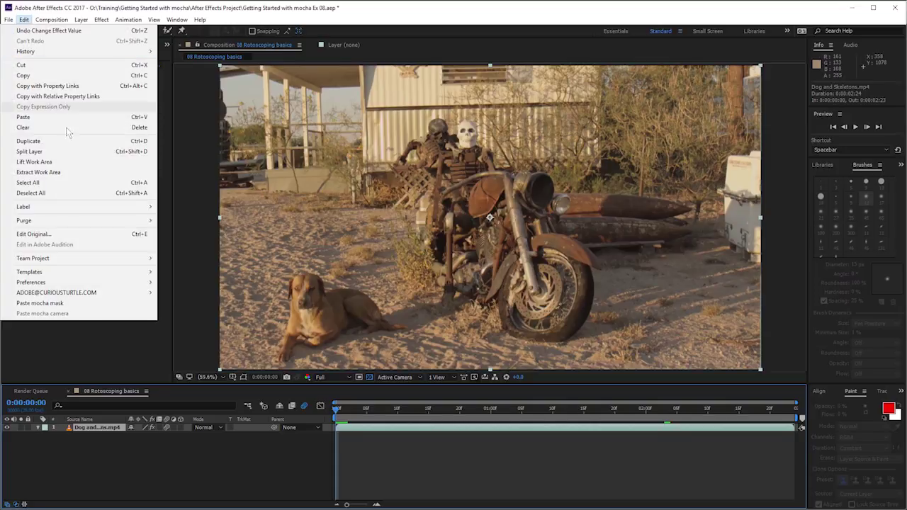
click(101, 305)
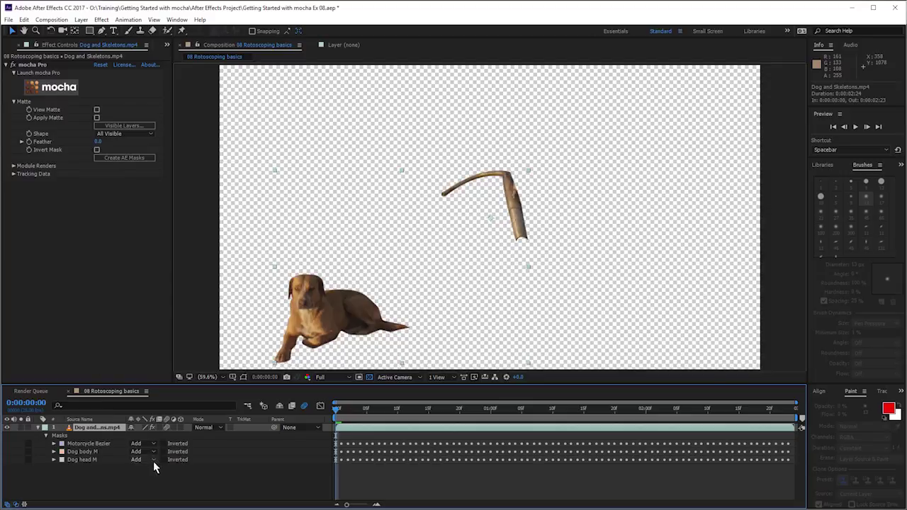
click(92, 459)
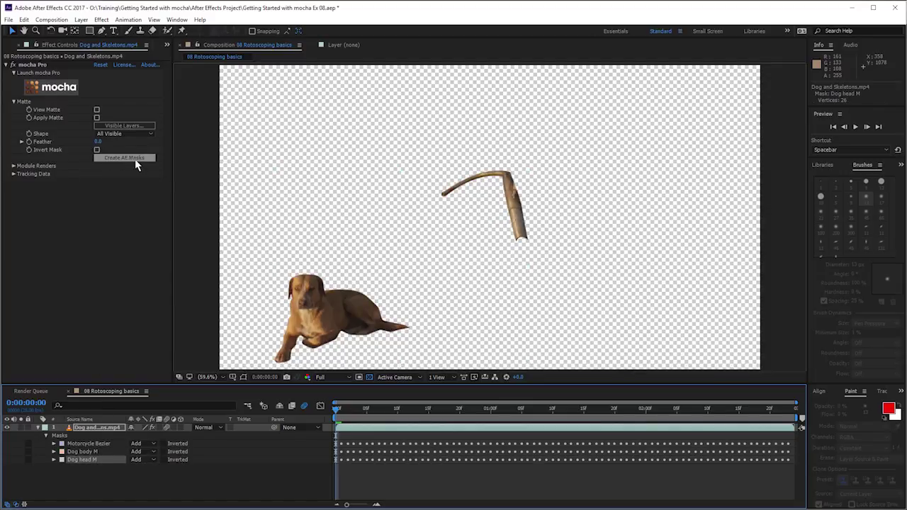